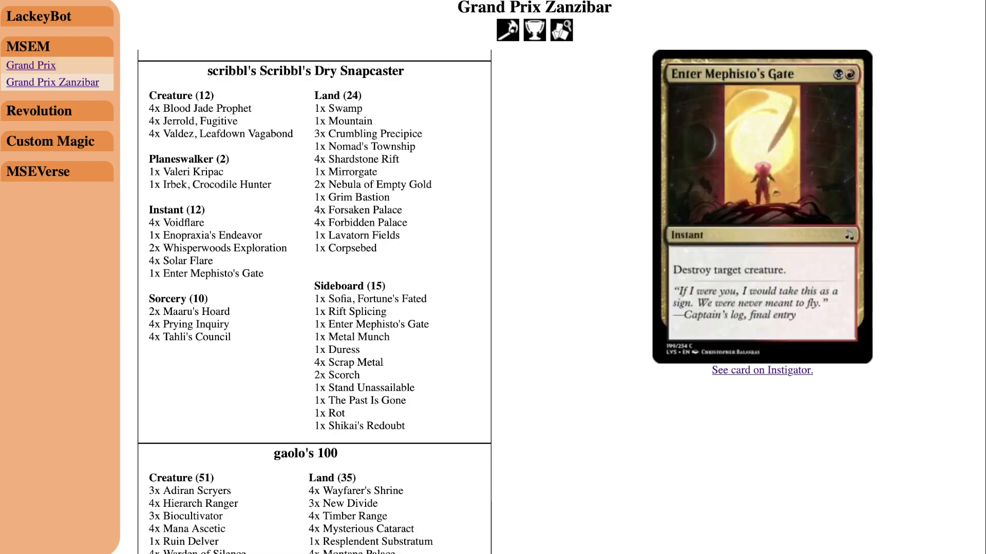
- Switch to the GPZ Decklist Stream spreadsheet and copy the four-pepper spiciness rating from I11 into C3
key(ctrl+Tab)
click(609, 212)
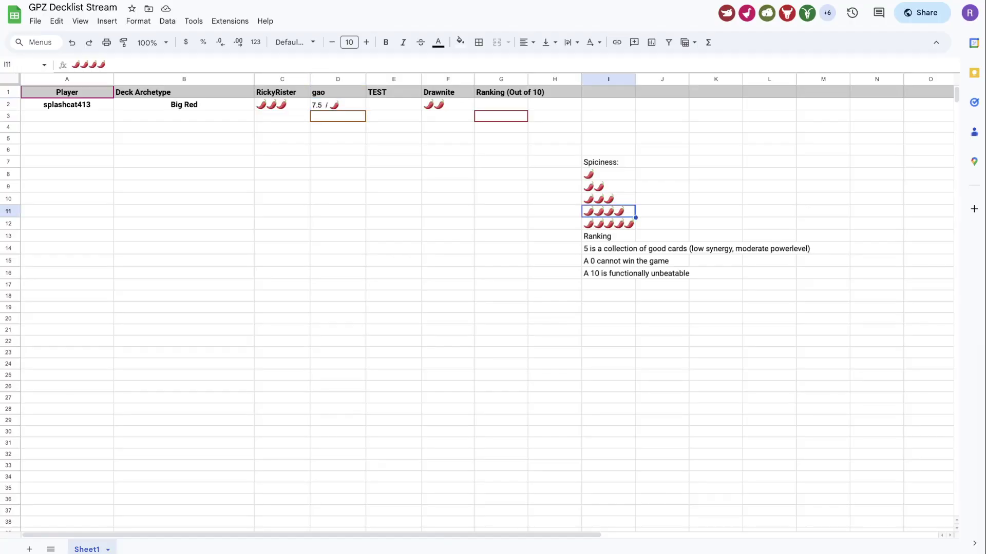
click(282, 116)
text(🌶🌶🌶🌶)
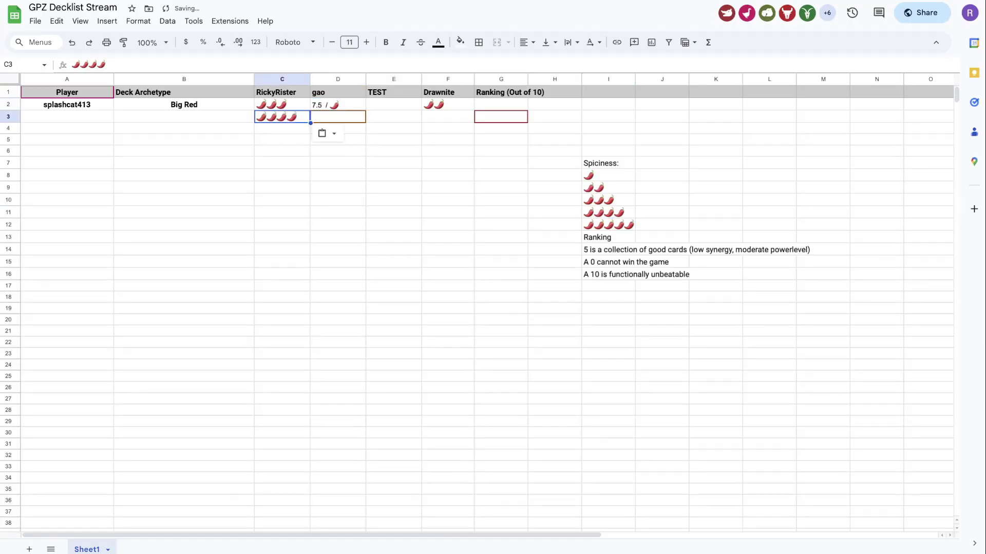
- Copy the player's name from the Dry Snapcaster decklist heading on the Grand Prix Zanzibar page into cell A3 of the spreadsheet
click(67, 117)
key(ctrl+Tab)
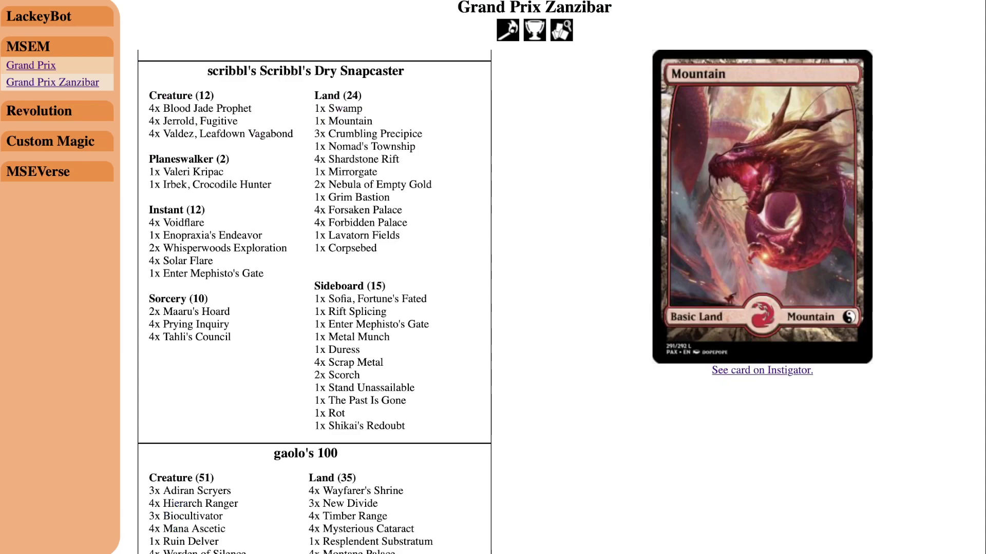
drag(207, 71, 247, 71)
key(ctrl+c)
key(alt+Tab)
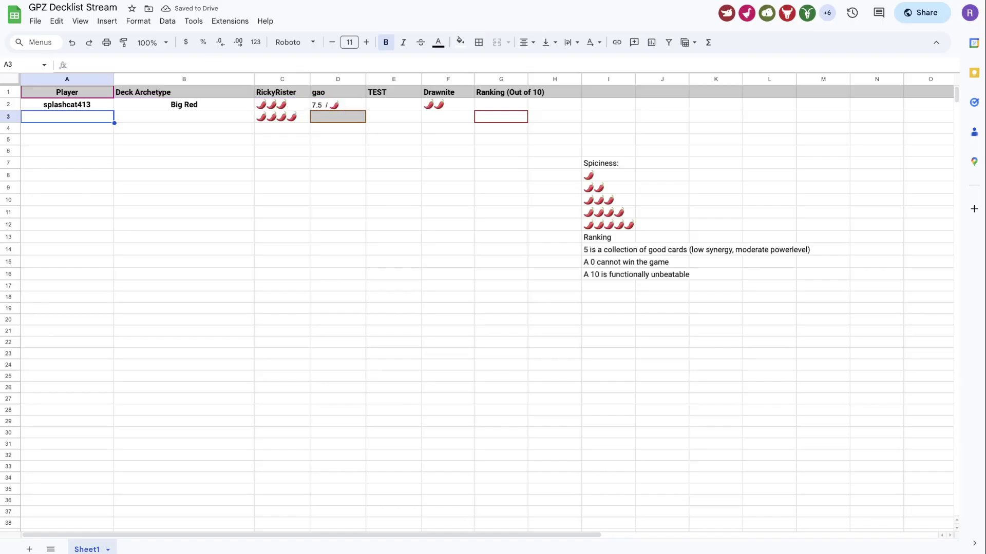
key(ctrl+v)
key(Tab)
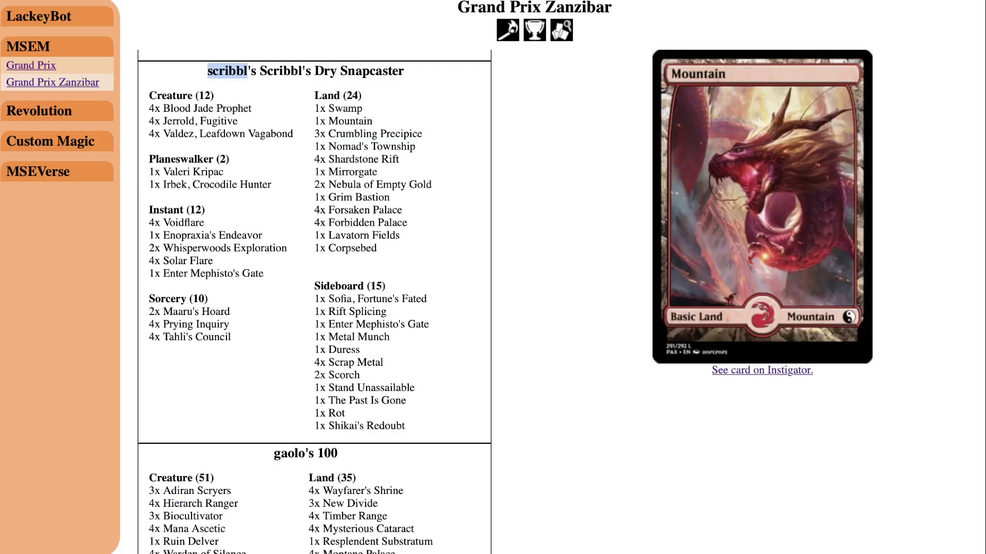
- Enter Jund Jerrold as the deck archetype in cell B3
key(alt+Tab)
key(alt+Tab)
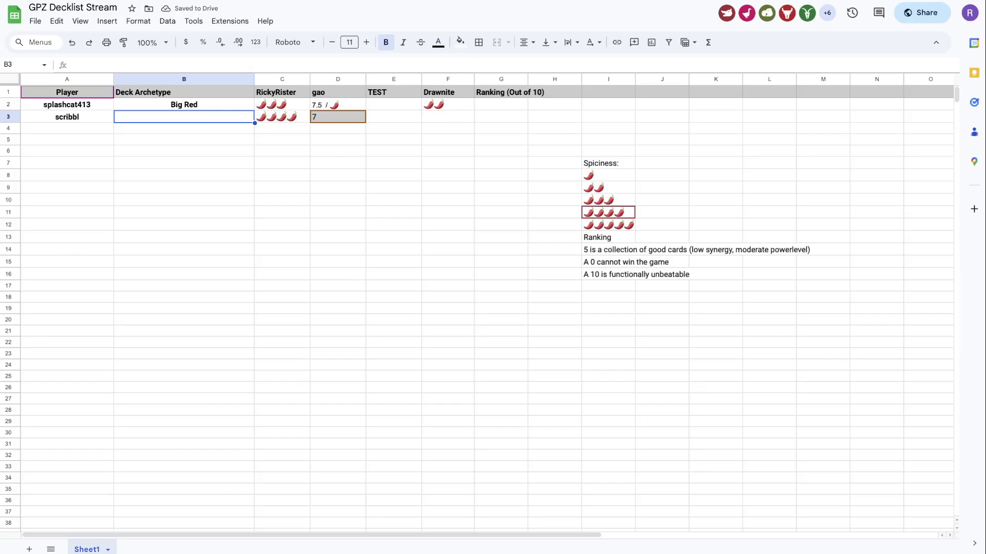
text(Jund Jerrold)
key(Return)
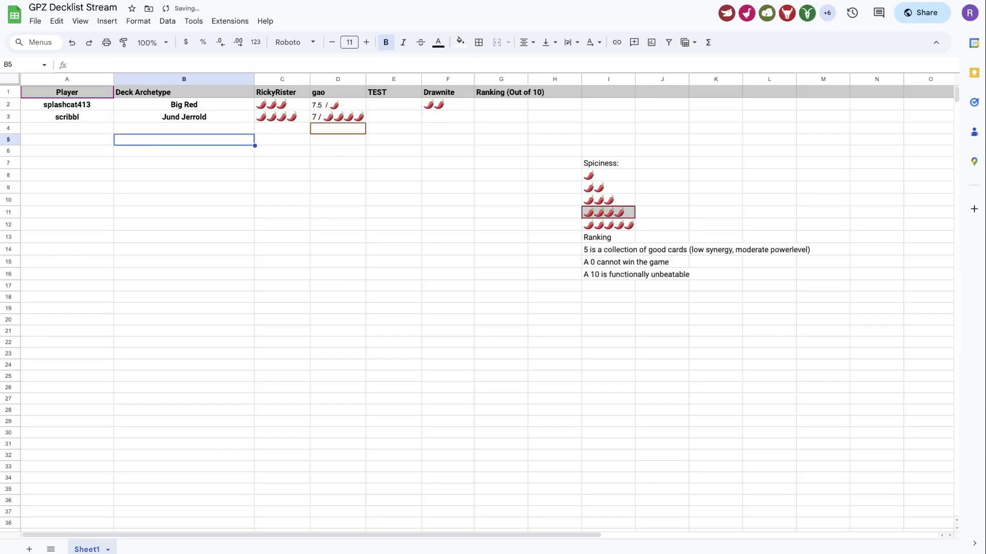
- Switch to the Grand Prix Zanzibar page and examine the individual cards of the decklist titled 100, below Dry Snapcaster
key(alt+Tab)
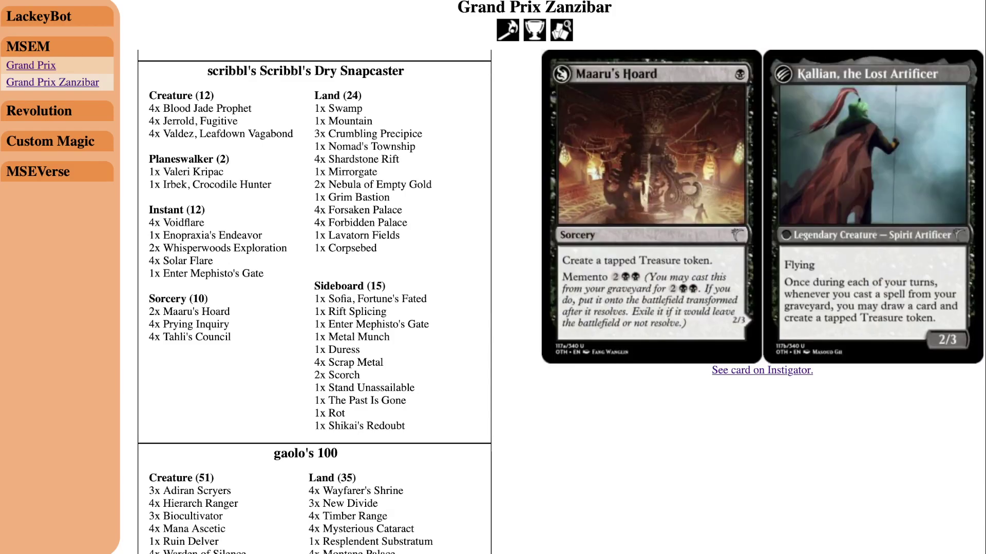
scroll(315, 302, down, 7)
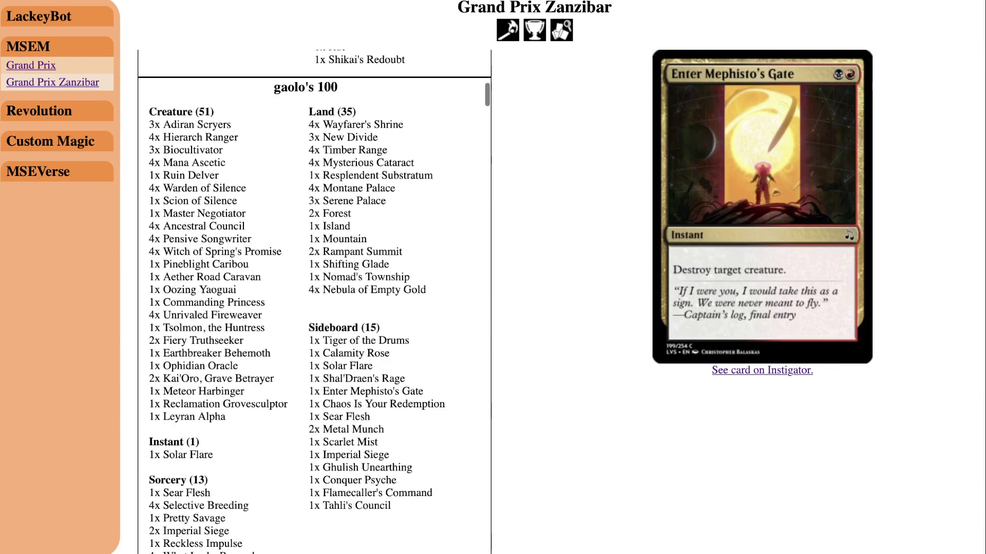
scroll(315, 302, down, 1)
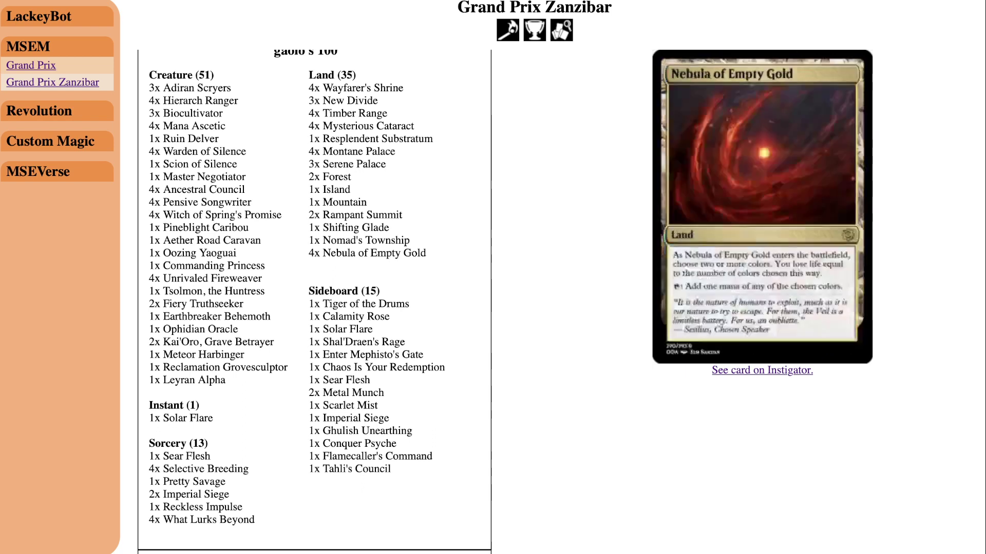
mouse_move(366, 304)
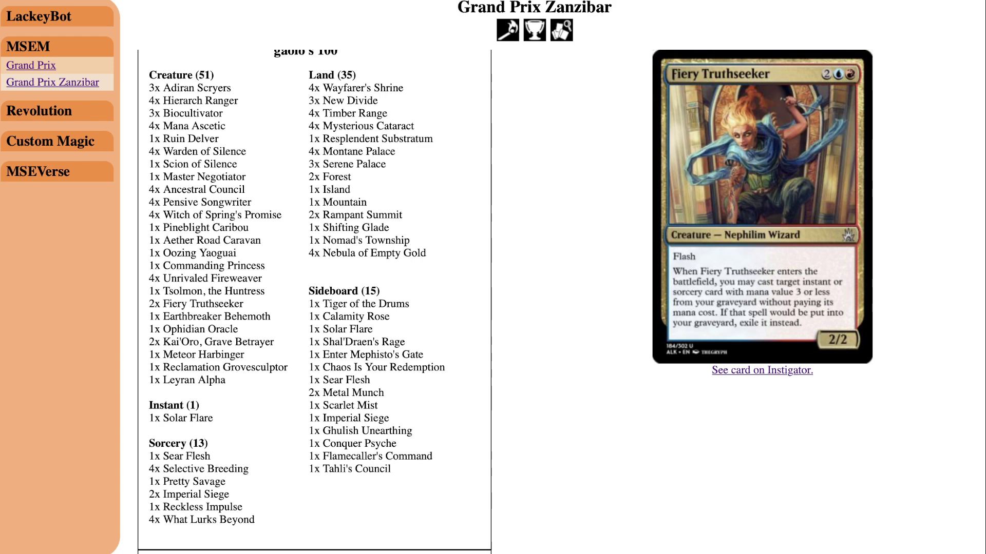
mouse_move(212, 279)
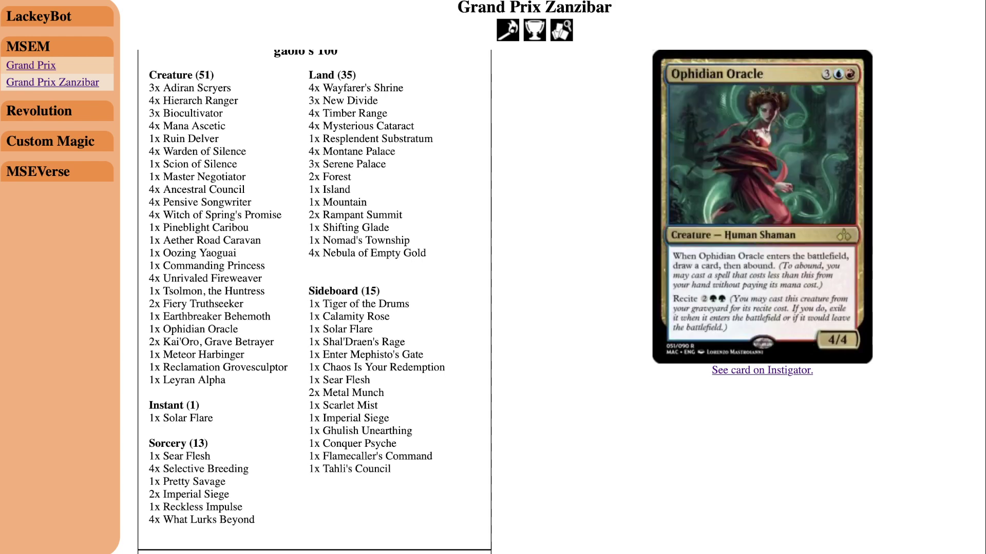
mouse_move(218, 343)
mouse_move(200, 254)
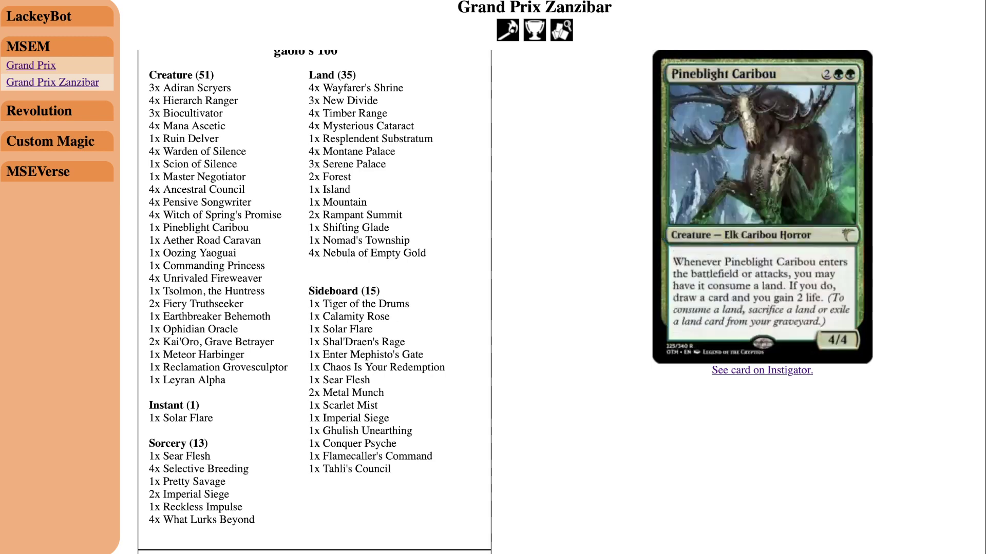
mouse_move(221, 216)
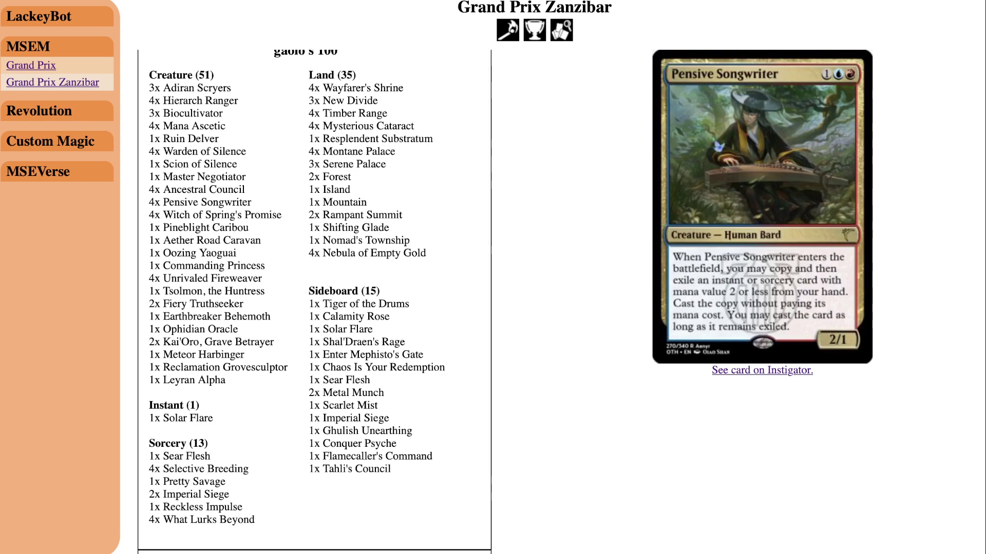
mouse_move(194, 126)
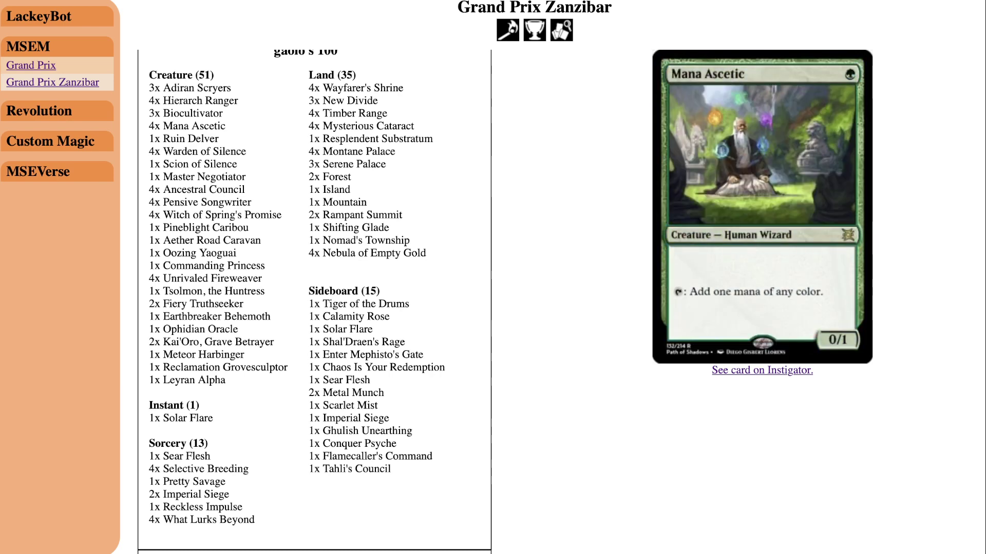
mouse_move(200, 101)
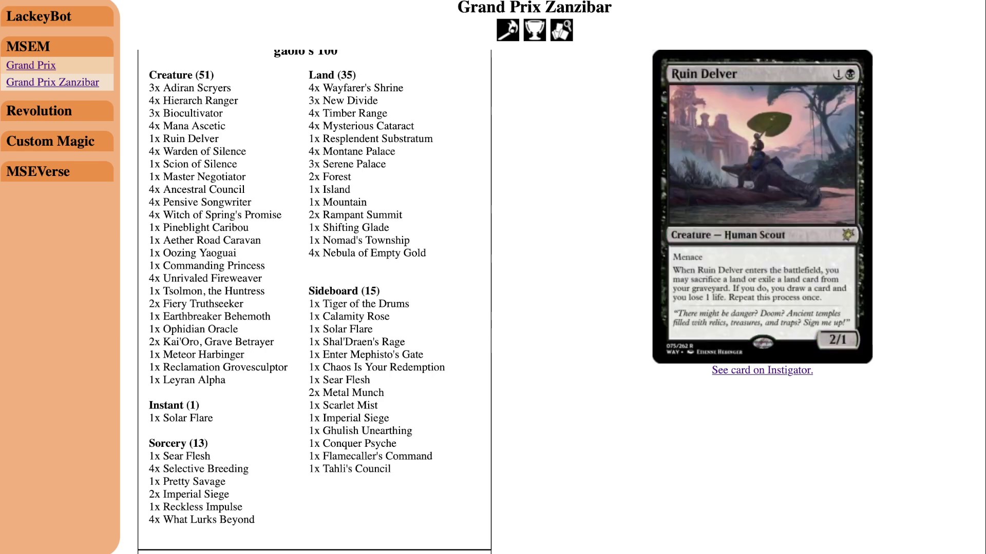
mouse_move(200, 165)
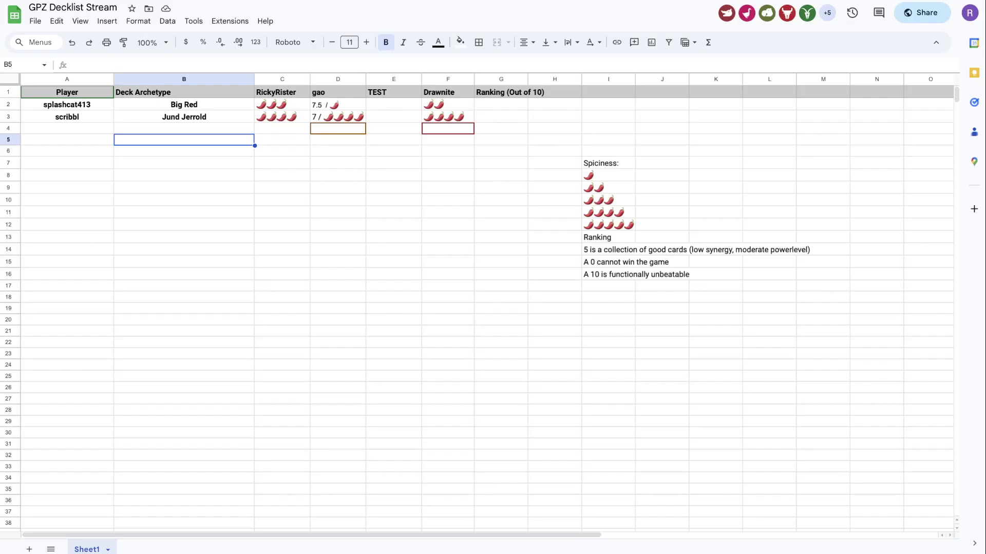
- In the GPZ Decklist Stream spreadsheet, copy the five-pepper spiciness rating from I12 into C4
click(608, 225)
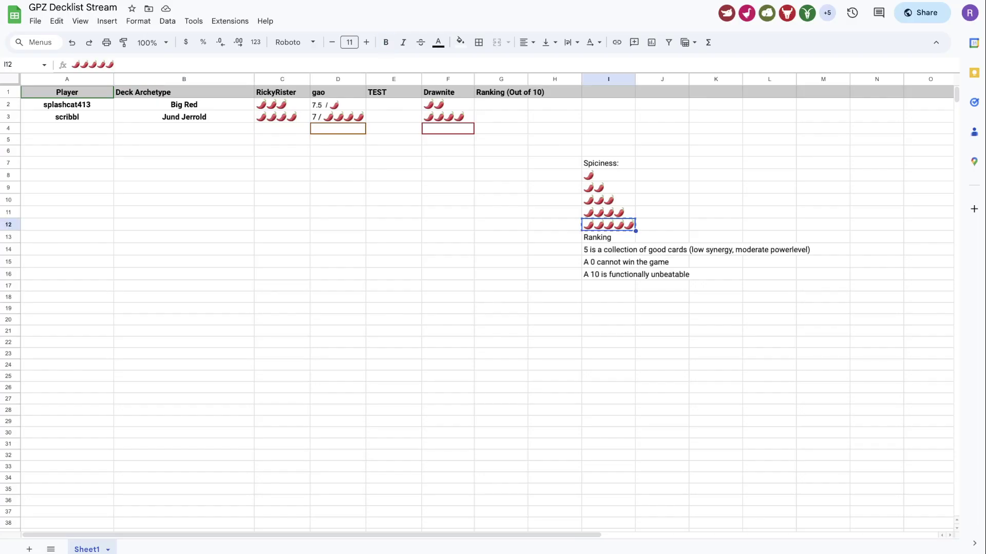
key(ctrl+c)
click(282, 117)
click(282, 127)
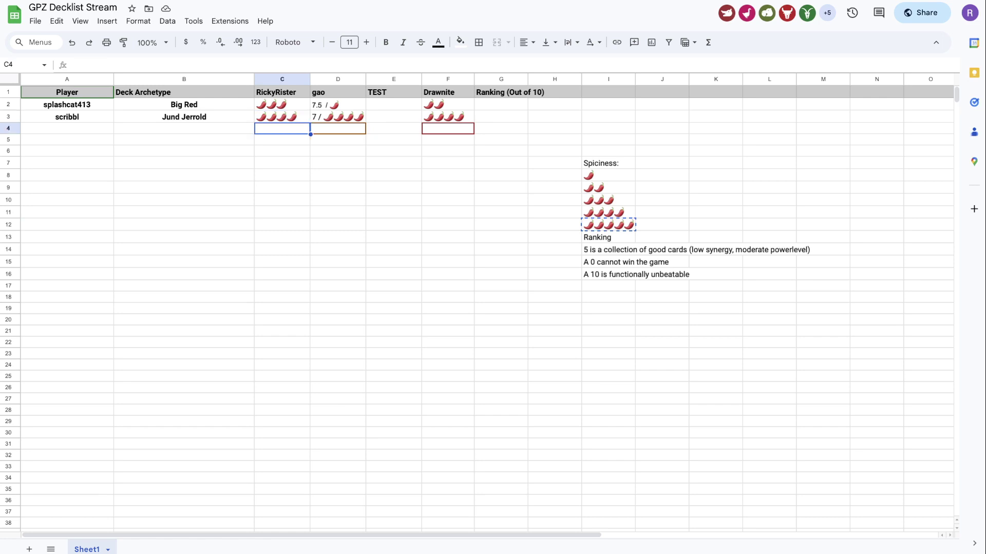
key(ctrl+v)
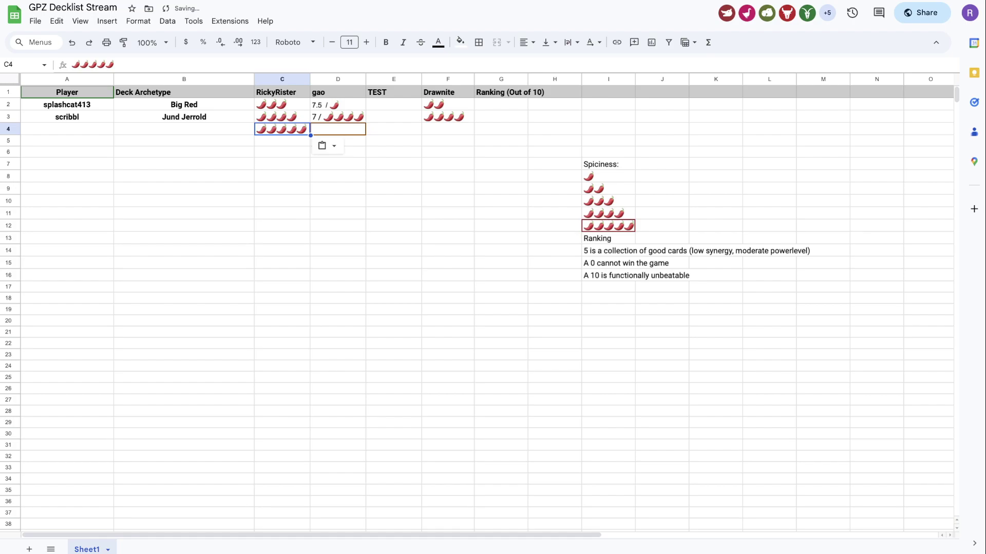
- Look up the player's name in the heading of the decklist titled 100 and enter it in cell A4
click(67, 128)
key(ctrl+Tab)
scroll(198, 103, up, 1)
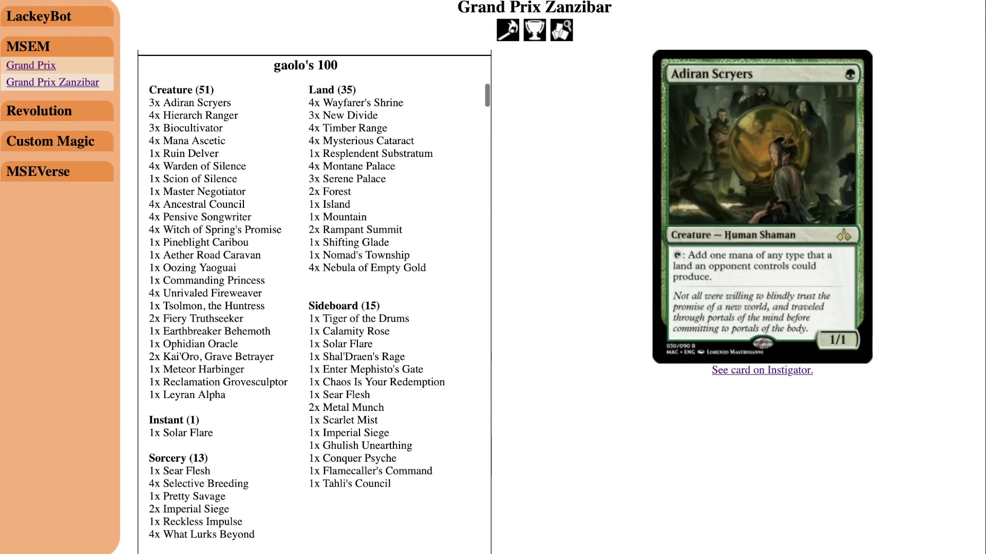
key(alt+Tab)
text(gaolo)
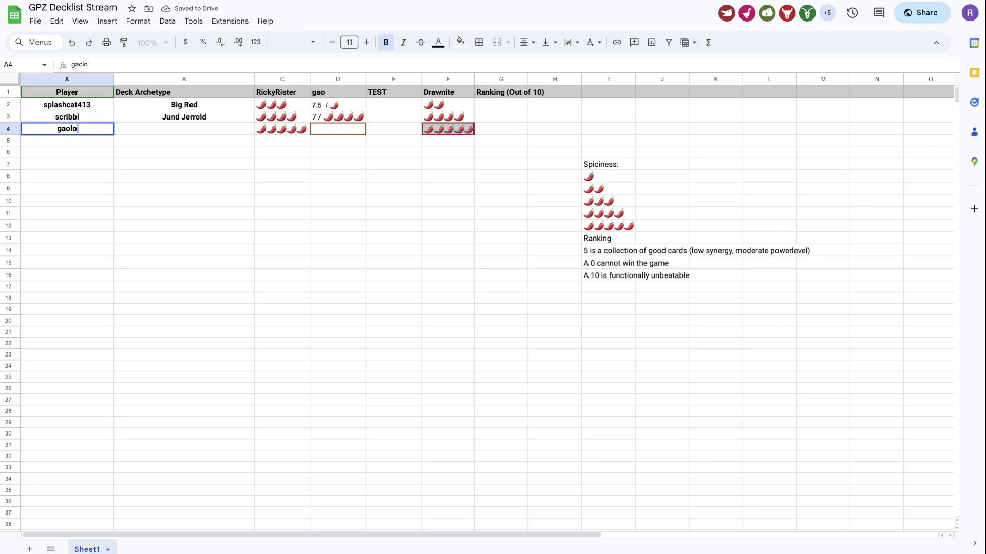
key(Tab)
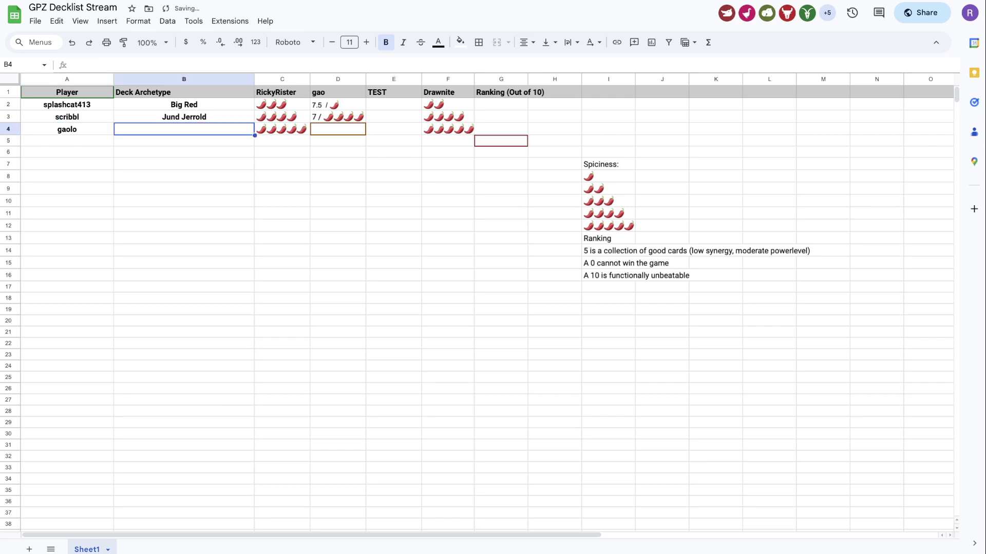
- Enter Fireweaver 8sac as the deck archetype in cell B4
text(Fi)
key(BackSpace)
key(BackSpace)
text(Fi)
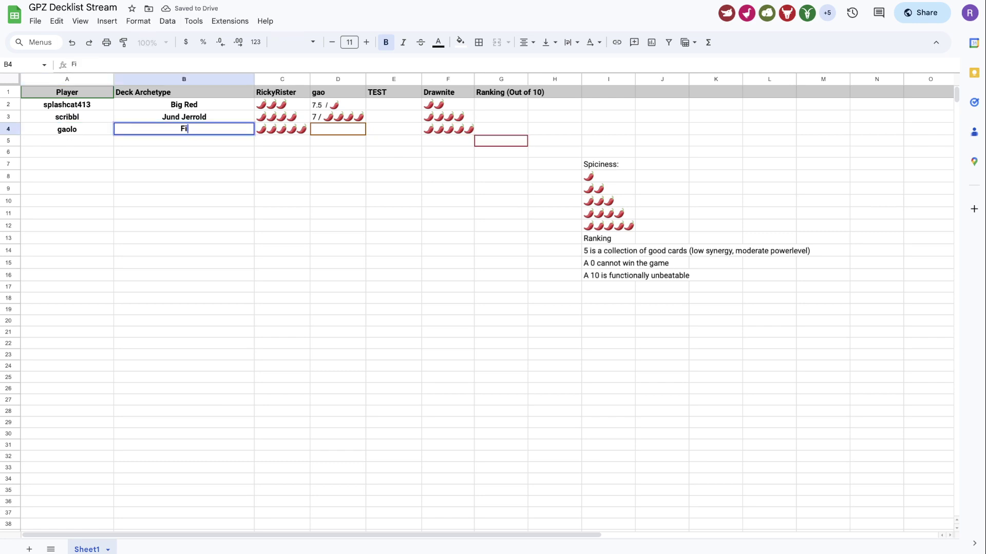
text(reweaver 8sac)
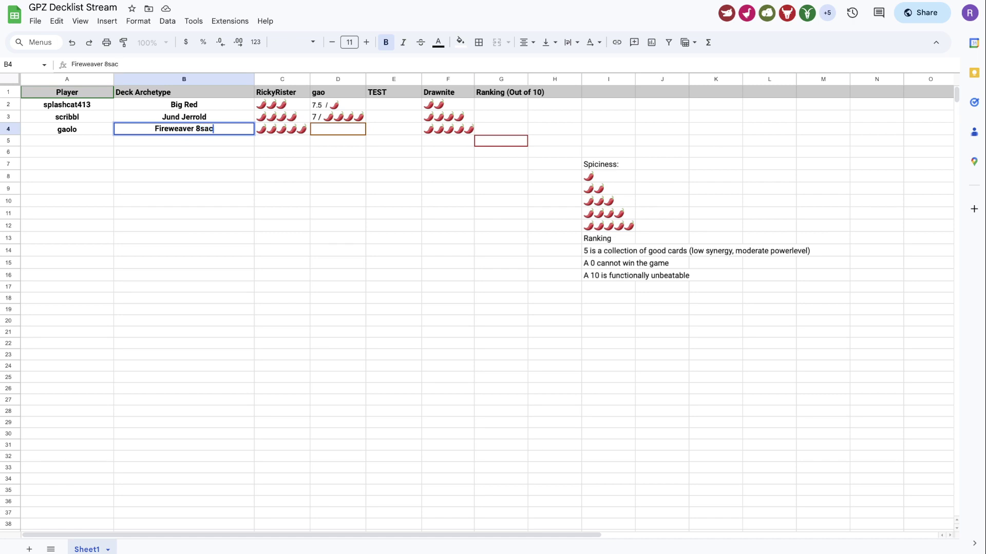
click(183, 176)
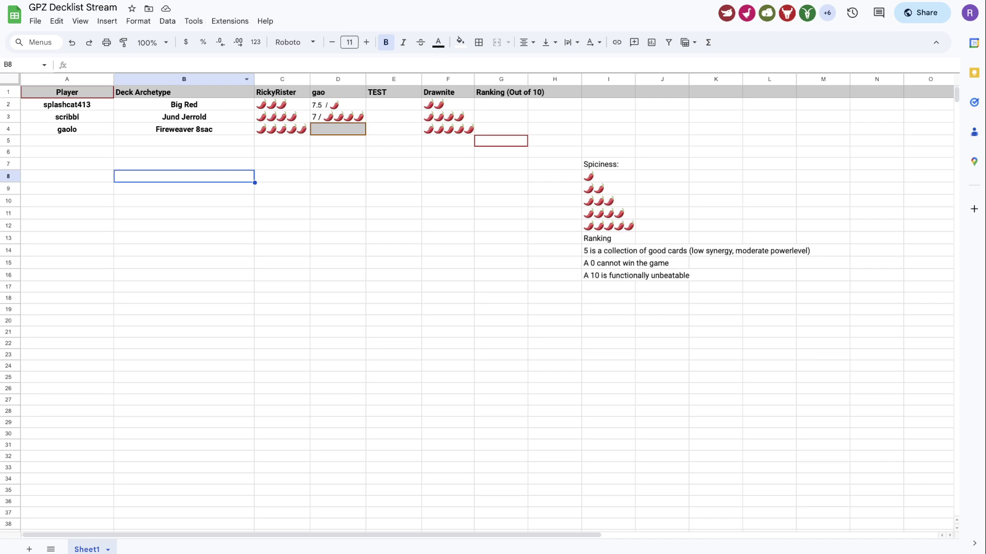
- Switch to the Grand Prix Zanzibar page and go past the deck titled 100 to the Burning Caylin at the Stake decklist
key(ctrl+Tab)
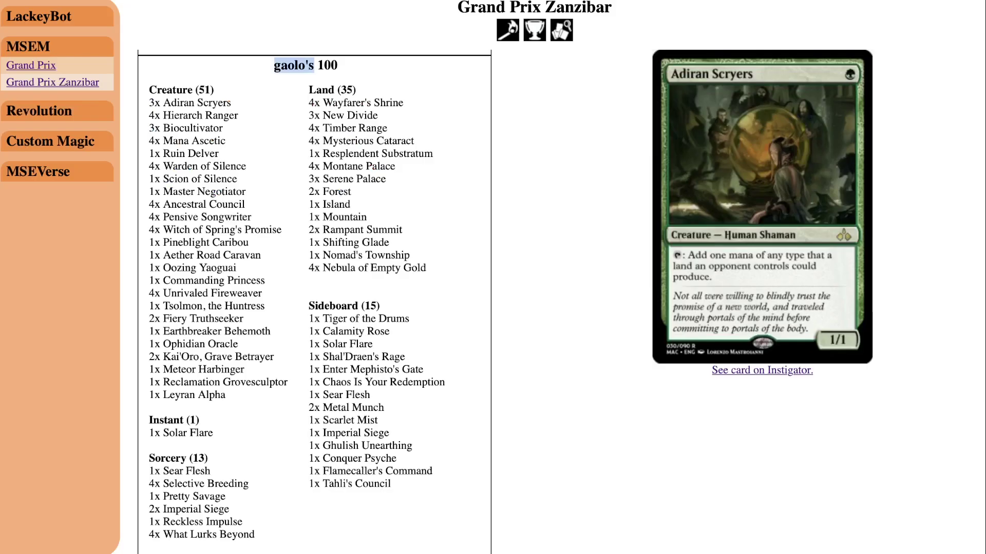
click(359, 166)
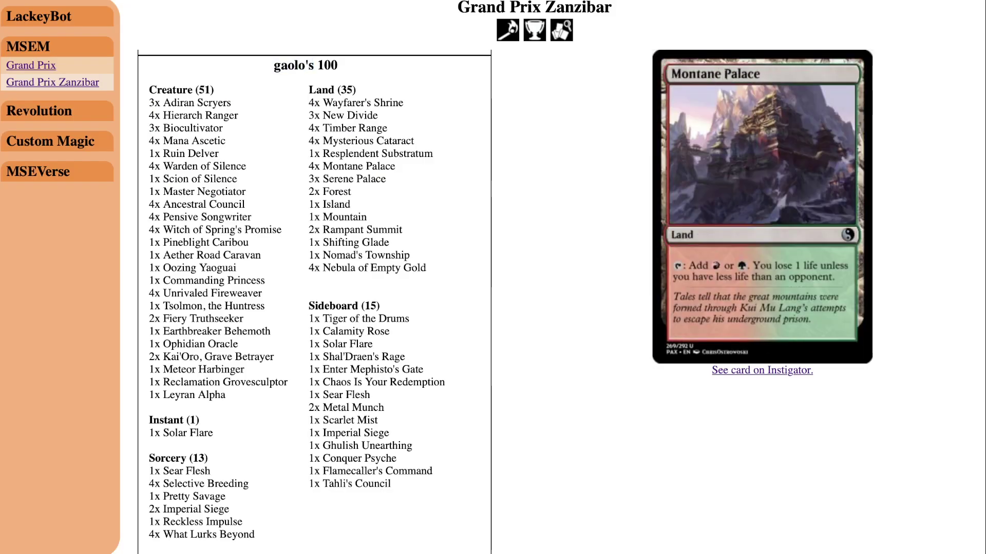
scroll(314, 295, down, 1)
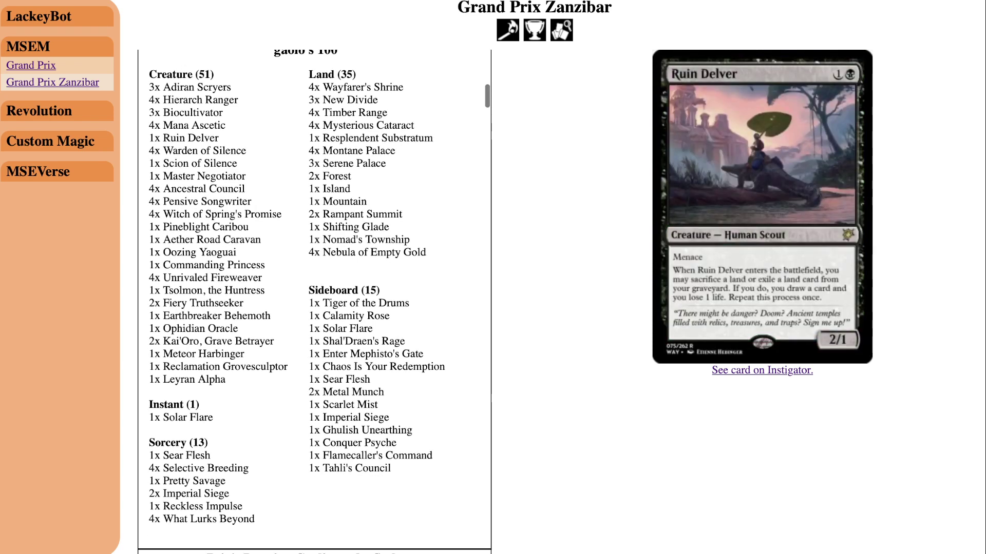
scroll(314, 302, down, 3)
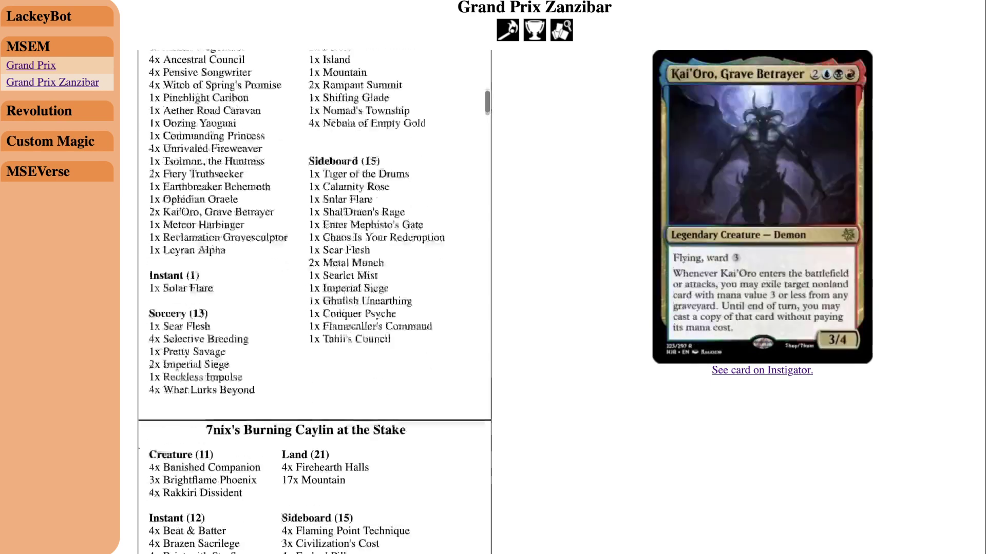
scroll(314, 302, down, 5)
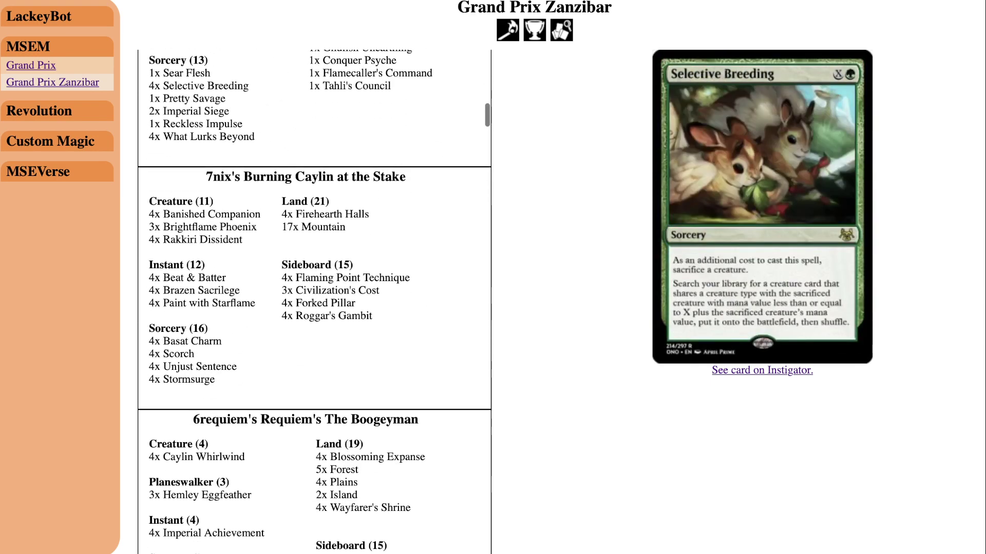
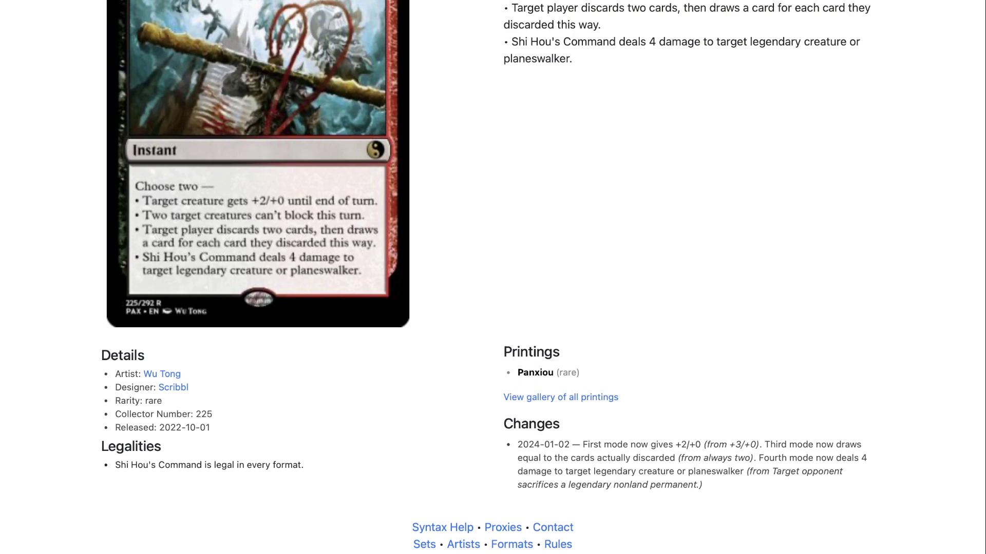
- Examine the rules text, details and change history on the Shi Hou's Command card page
scroll(493, 277, up, 3)
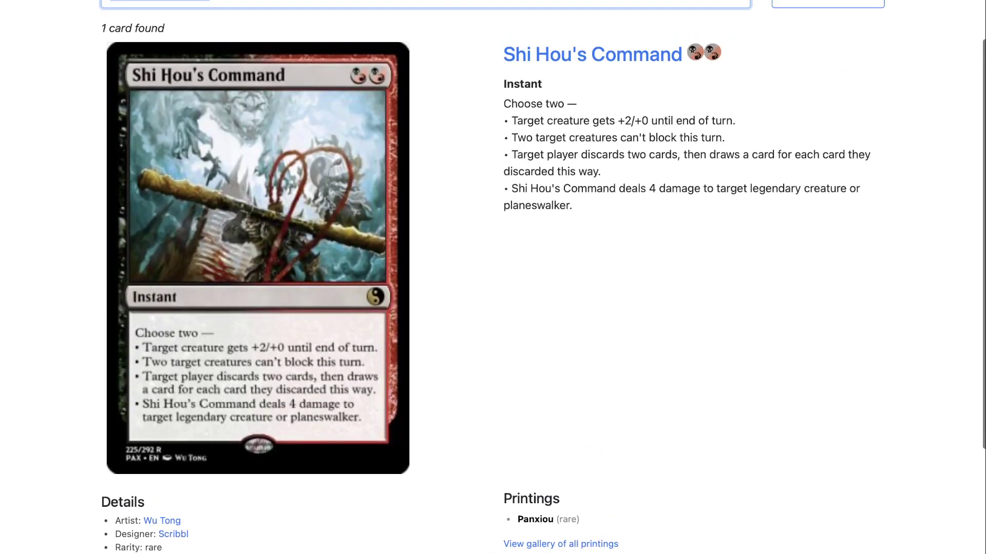
scroll(494, 278, down, 2)
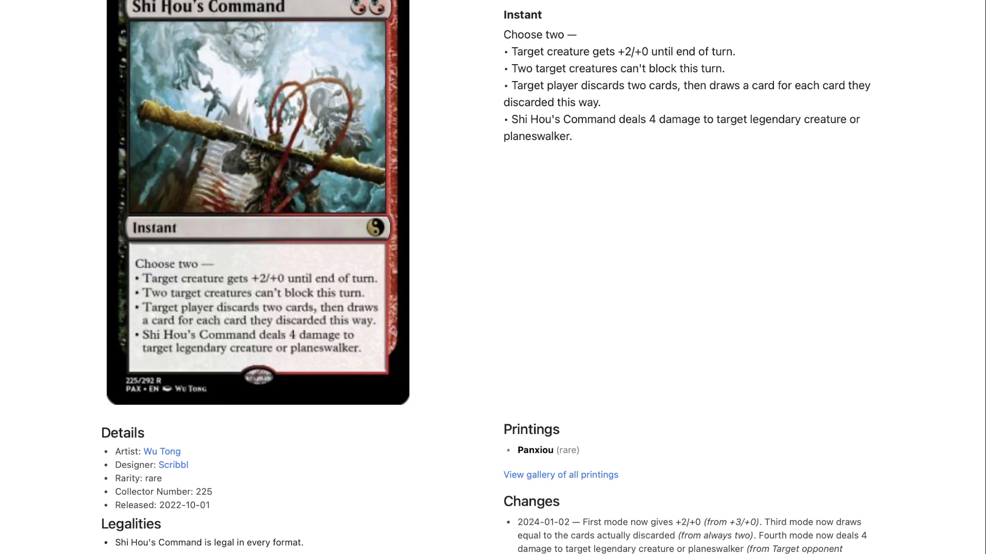
scroll(493, 278, down, 2)
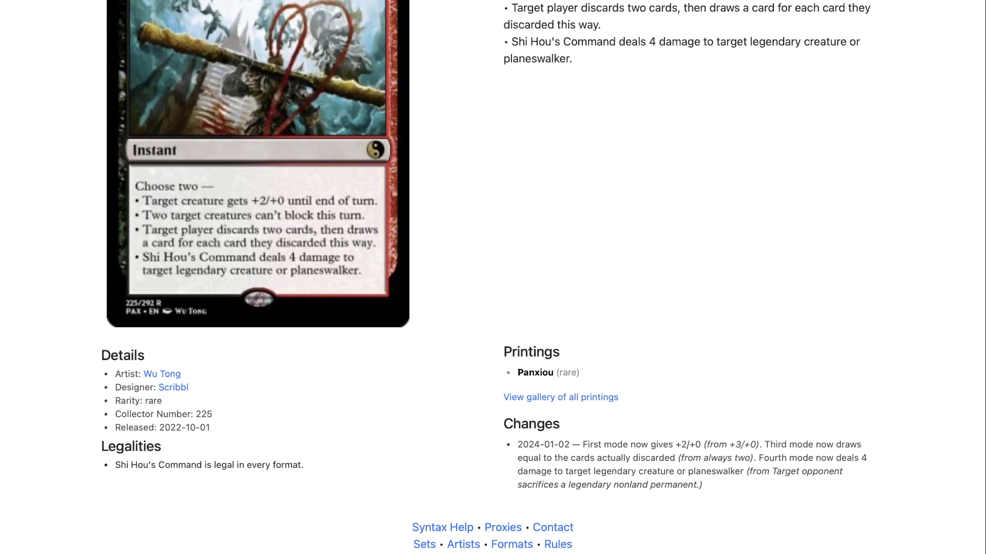
- Return to the Burning Caylin at the Stake decklist and examine its land and sideboard cards alongside the ratings spreadsheet
scroll(493, 277, up, 1)
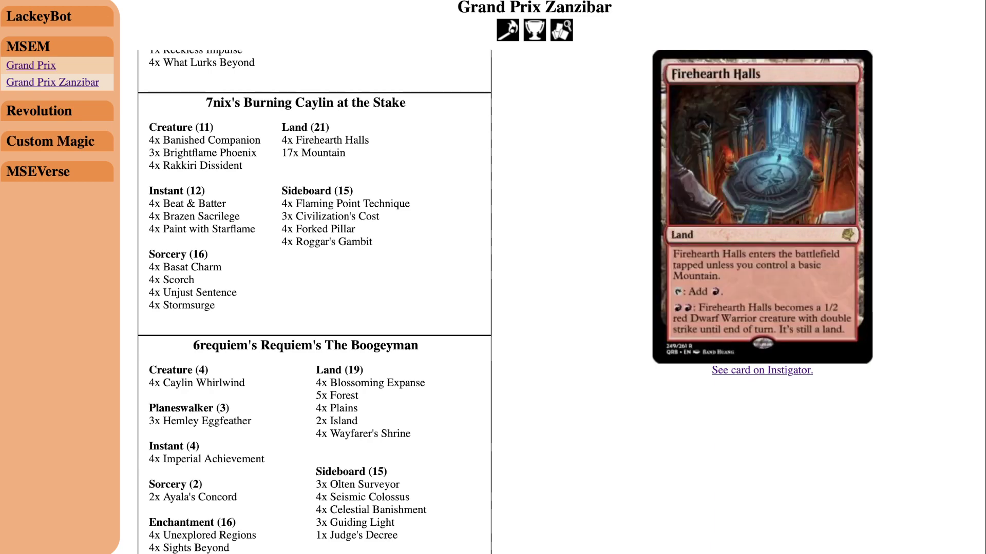
key(ctrl+Tab)
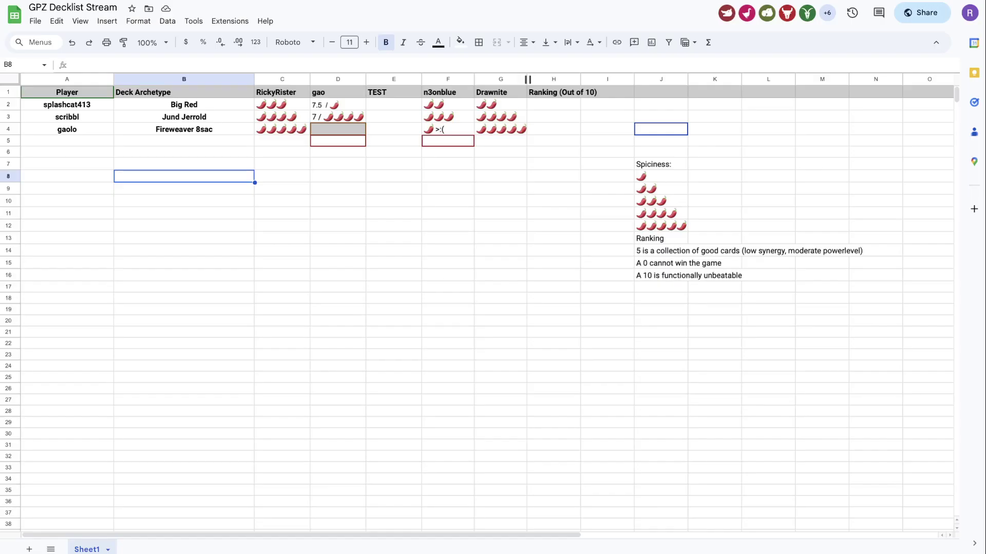
key(alt+Tab)
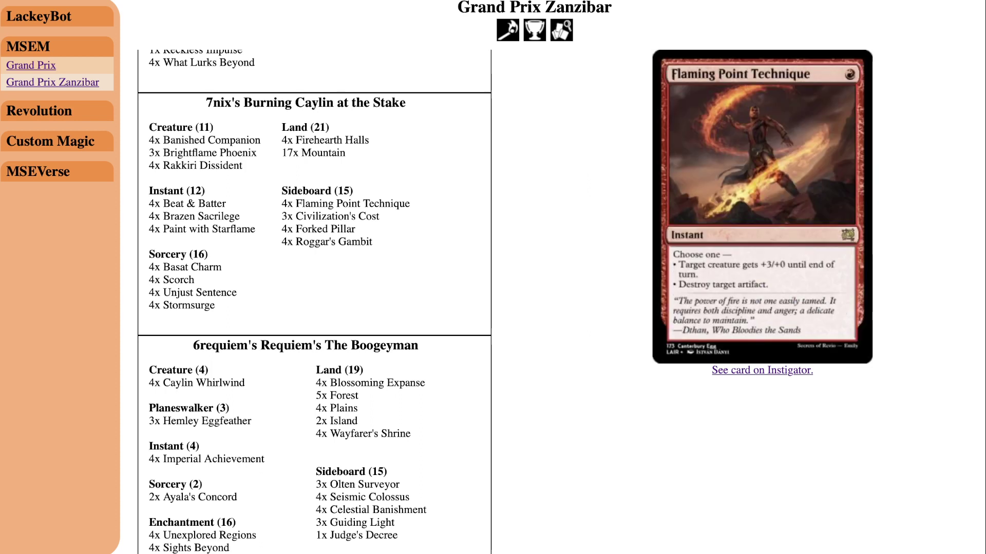
mouse_move(345, 204)
key(ctrl+Tab)
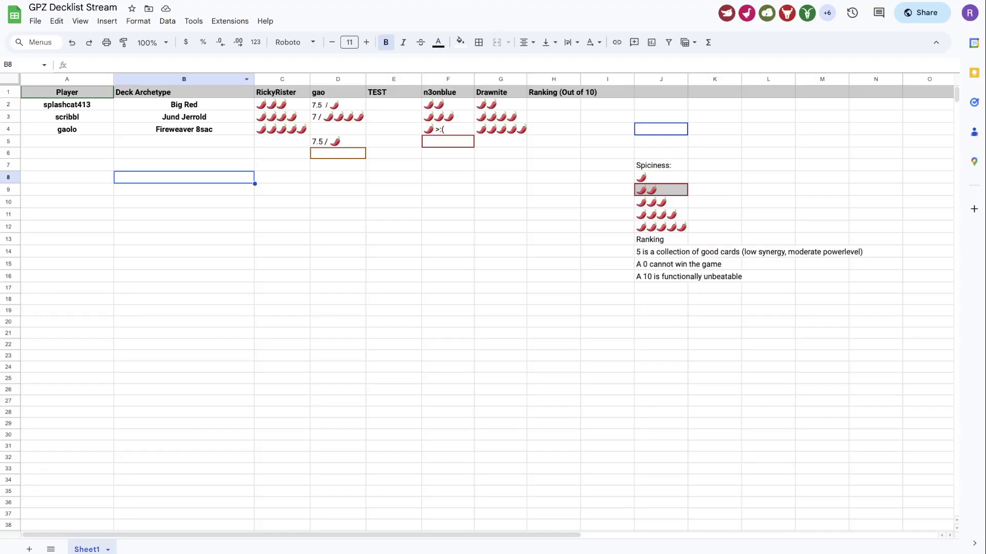
- Look up the player's name in the Burning Caylin at the Stake heading and enter it in cell A5
key(ctrl+shift+Tab)
drag(231, 104, 222, 104)
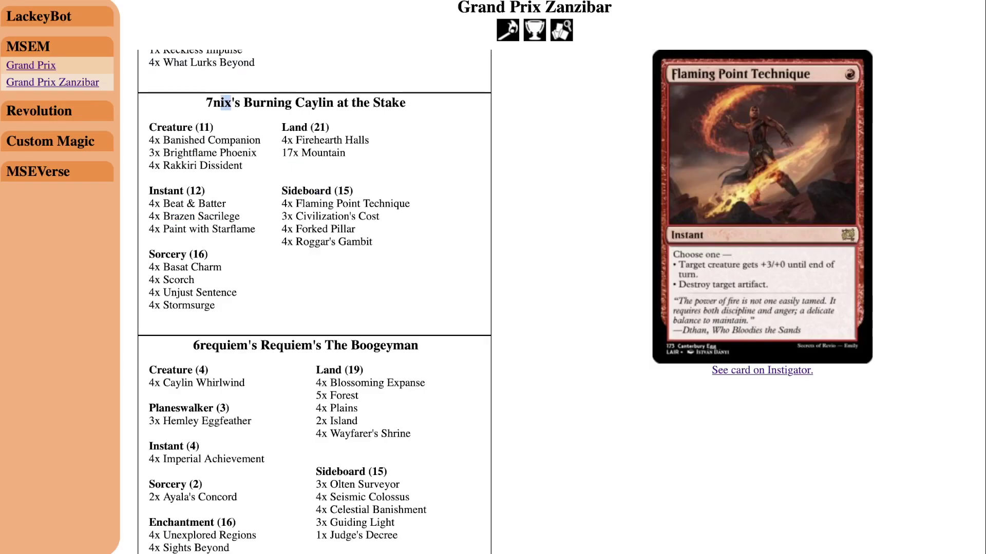
key(ctrl+Tab)
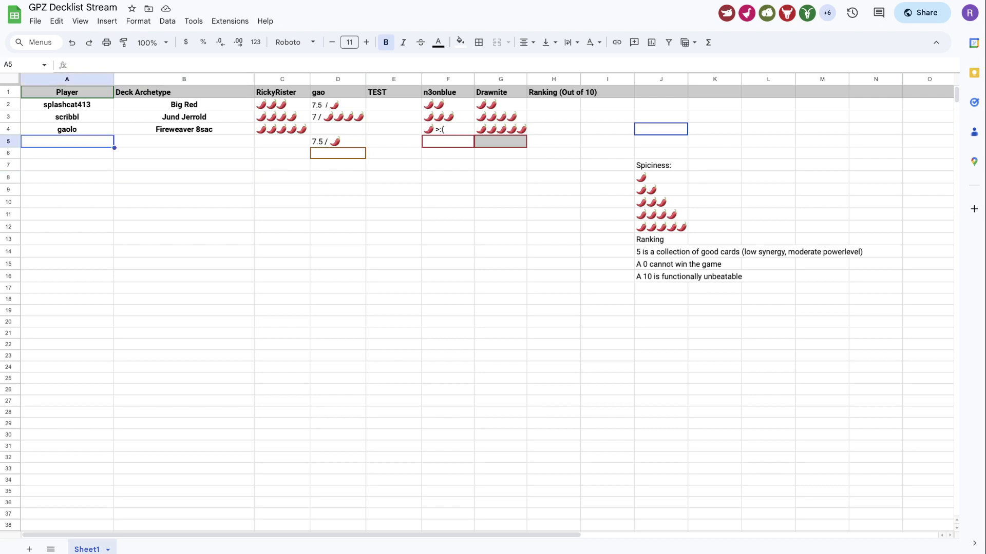
text(nix)
- Enter Mono R Burn as the deck archetype in cell B5
key(Tab)
text(Mon)
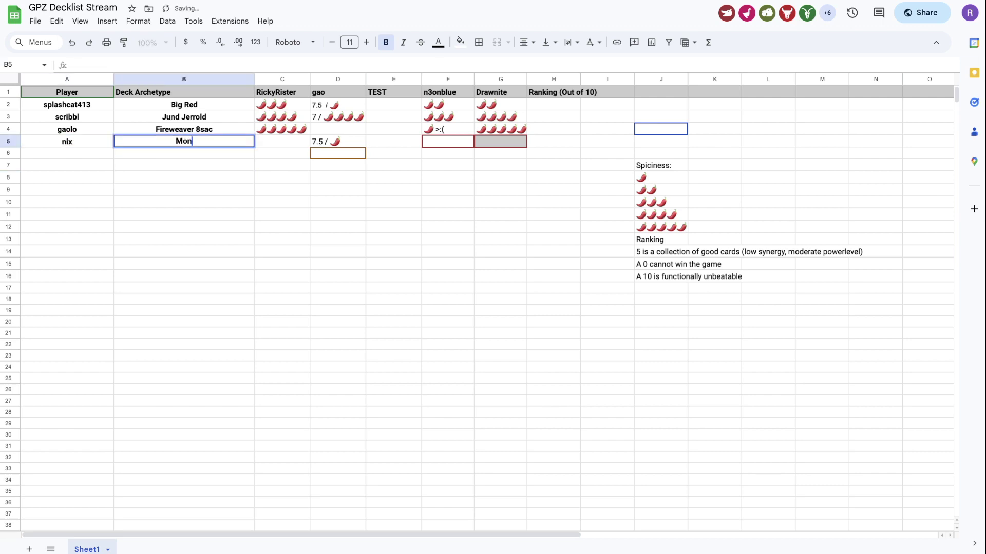
text(o R Burn)
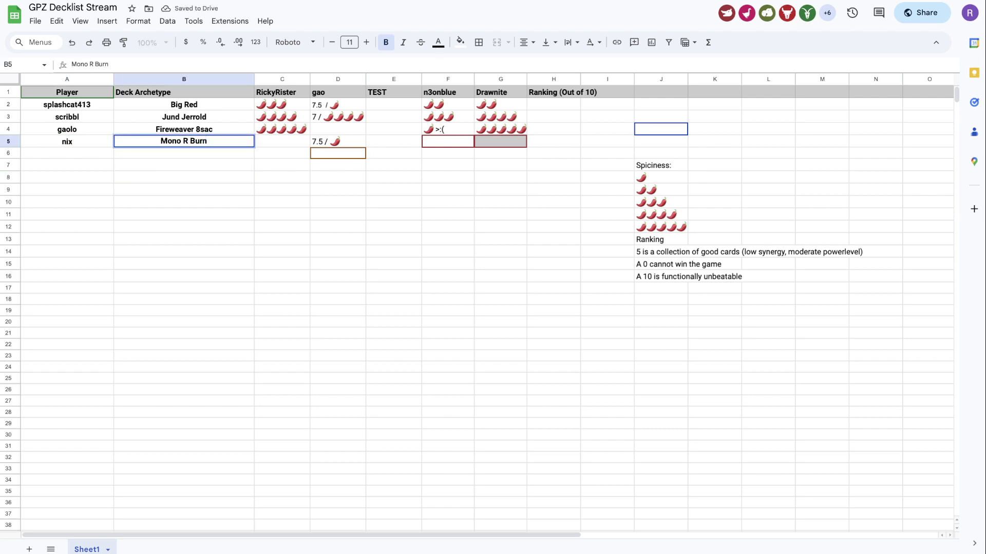
key(Tab)
- Review the Burning Caylin at the Stake cards and enter a two-chili spiciness rating for the deck in cell C5
key(ctrl+Tab)
click(226, 119)
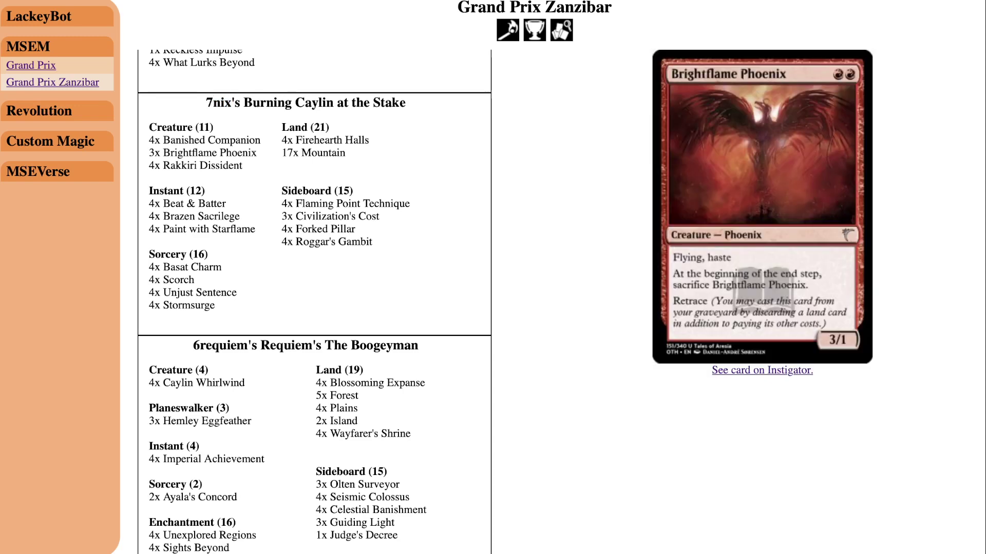
mouse_move(206, 216)
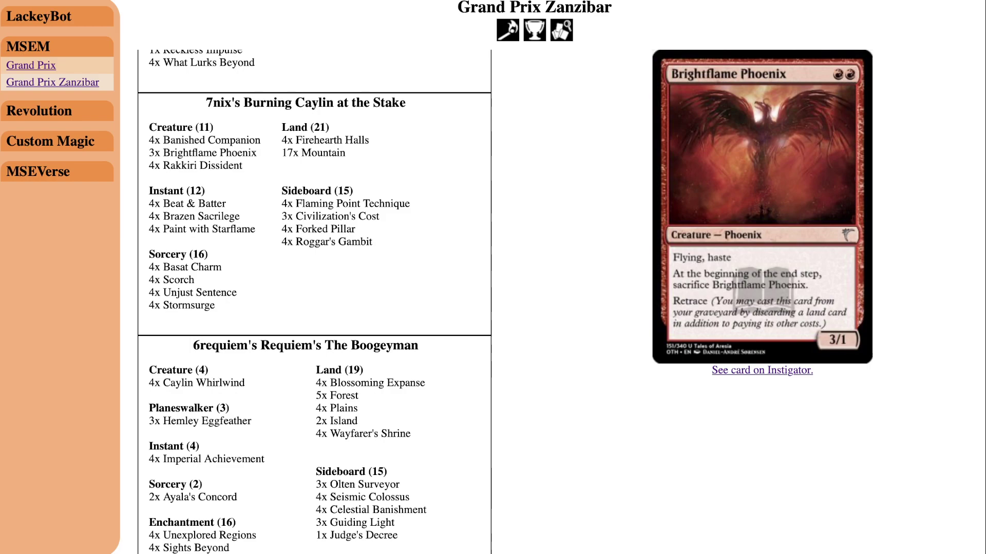
scroll(195, 200, down, 1)
key(ctrl+Tab)
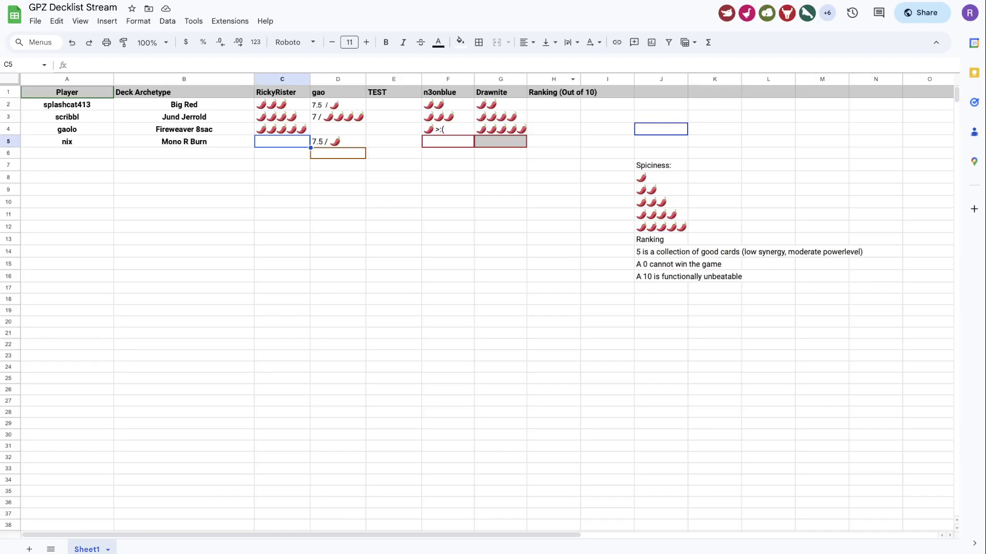
click(660, 203)
click(660, 190)
click(282, 142)
text(🌶🌶)
- Go to The Boogeyman decklist on the Grand Prix Zanzibar page and examine its creature, instant, enchantment and sideboard cards
key(alt+Tab)
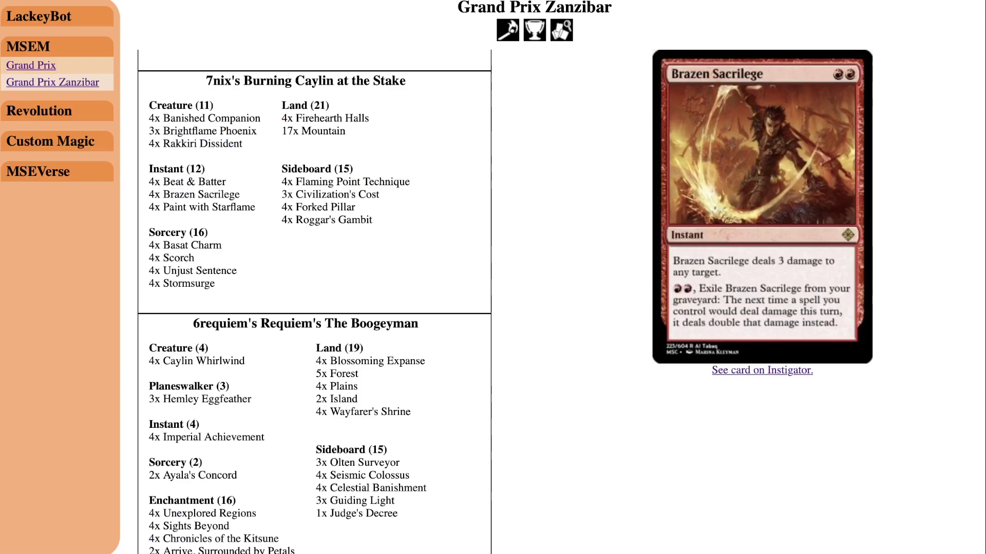
scroll(505, 302, down, 2)
scroll(314, 302, down, 1)
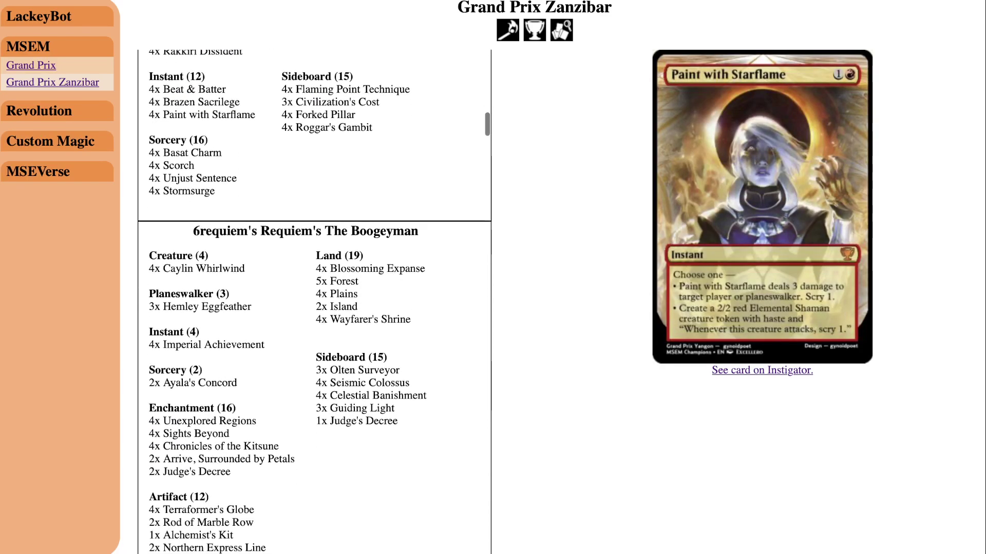
scroll(314, 302, up, 1)
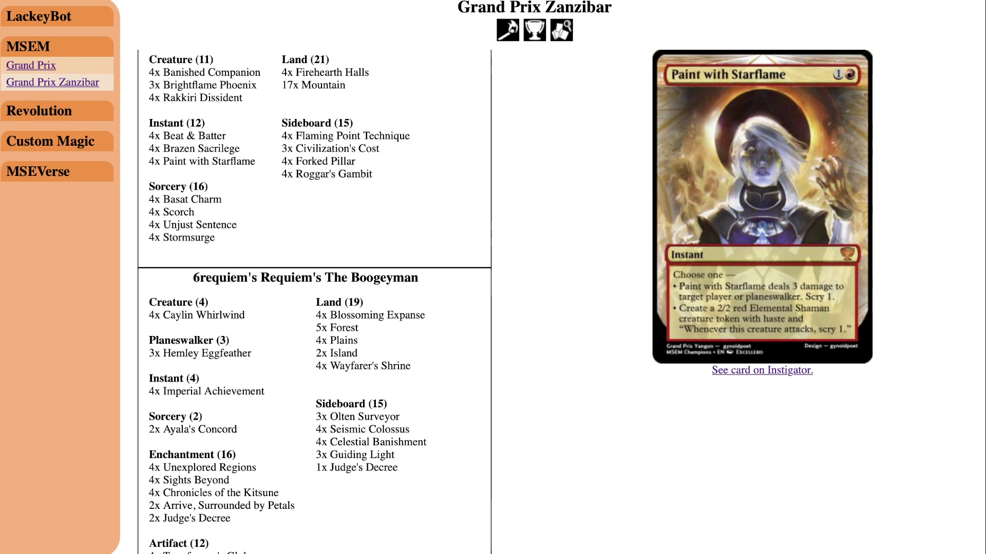
scroll(315, 302, down, 4)
scroll(315, 303, down, 3)
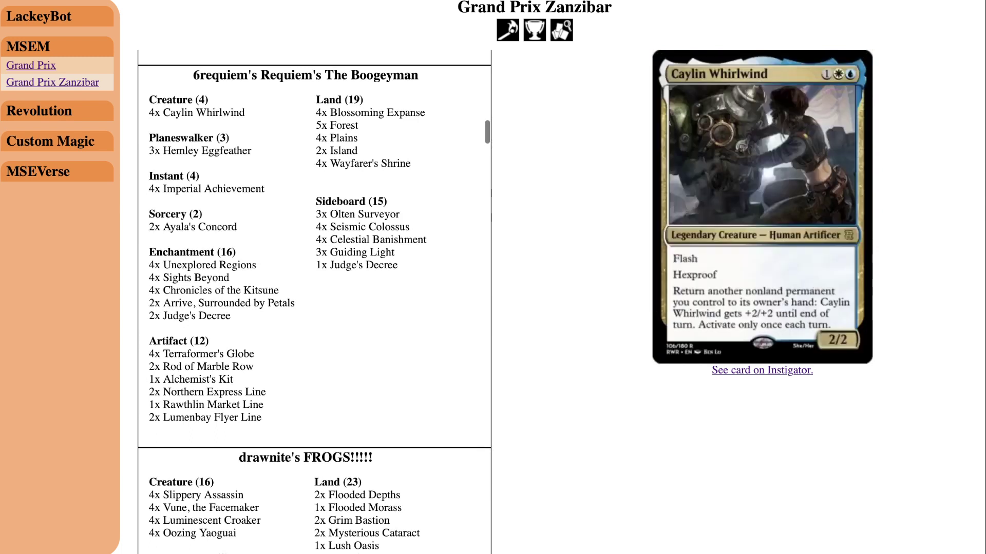
mouse_move(207, 189)
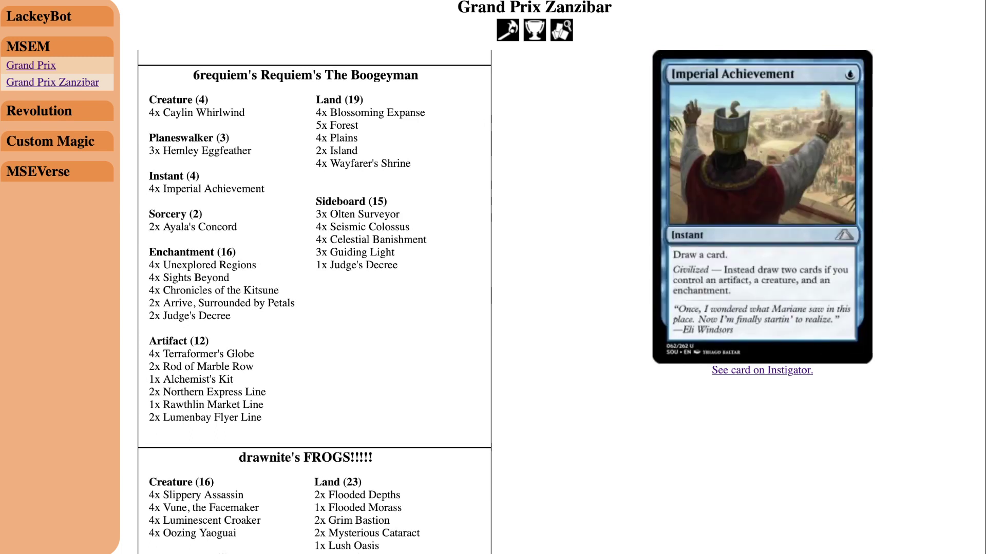
mouse_move(199, 228)
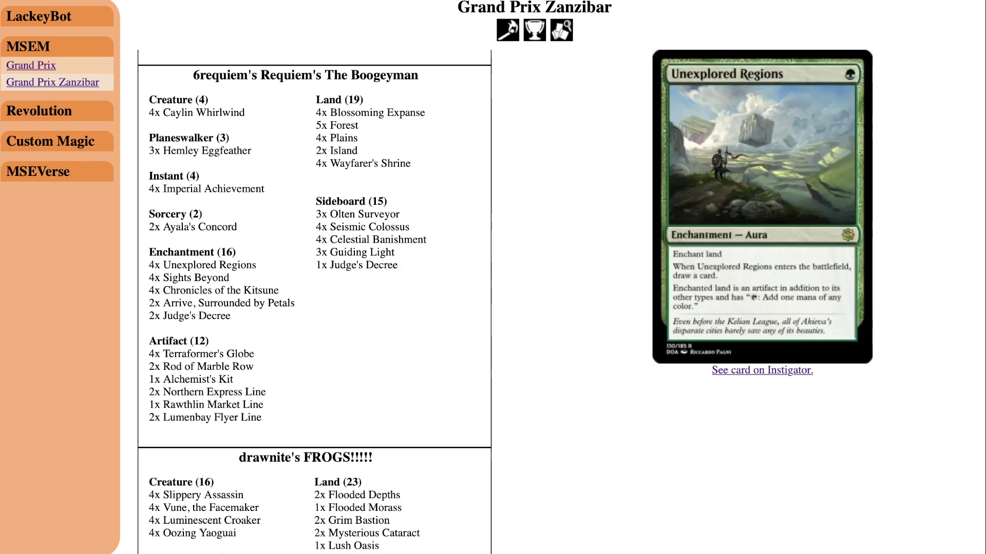
mouse_move(205, 303)
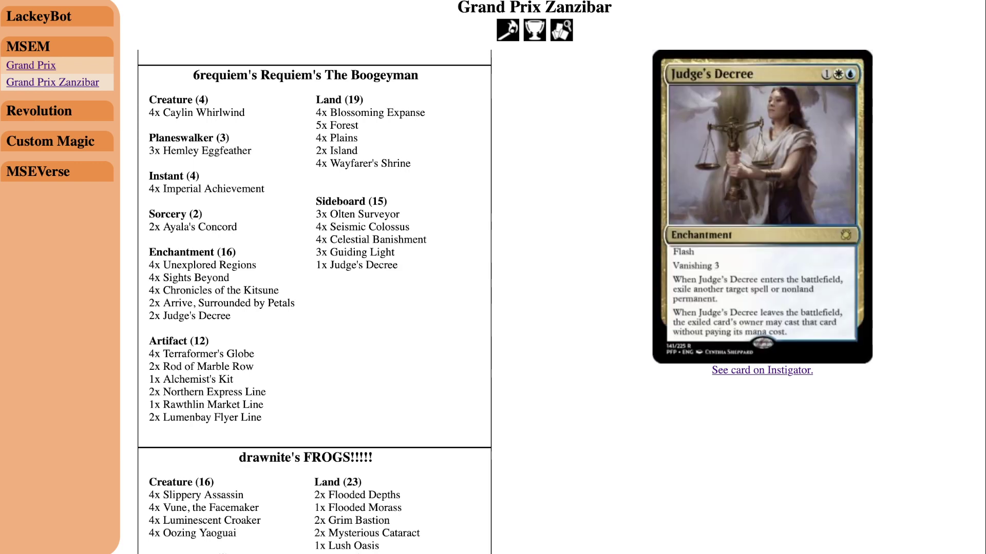
mouse_move(190, 380)
mouse_move(204, 113)
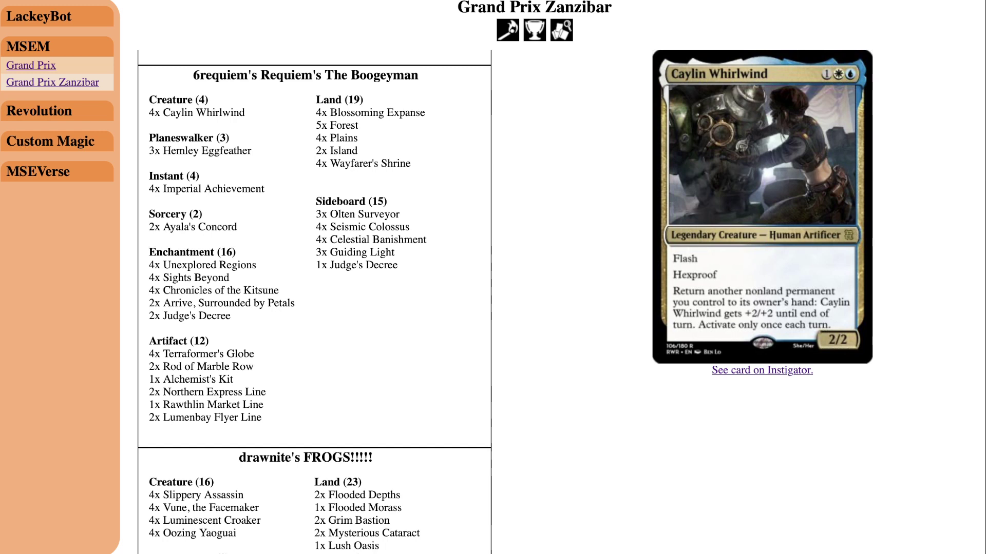
mouse_move(197, 316)
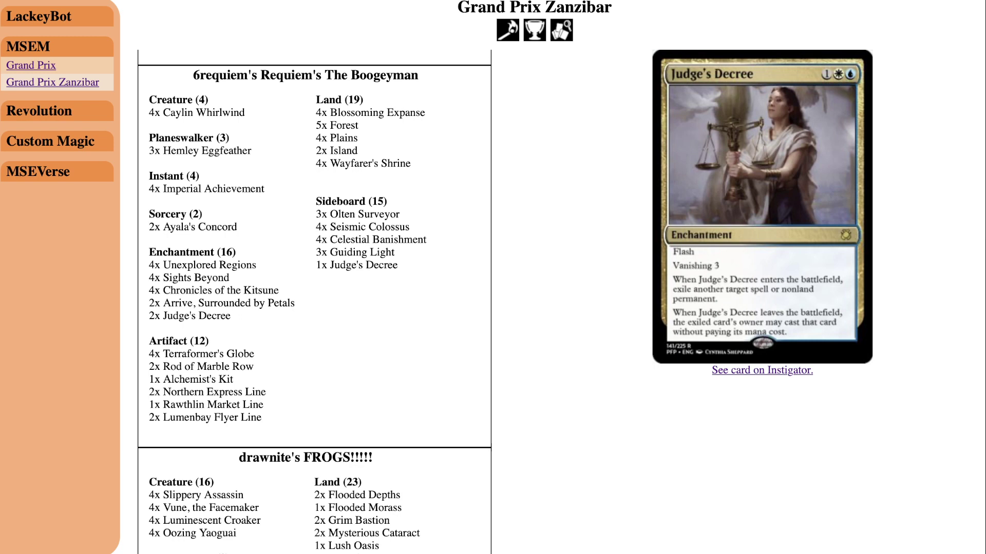
mouse_move(362, 253)
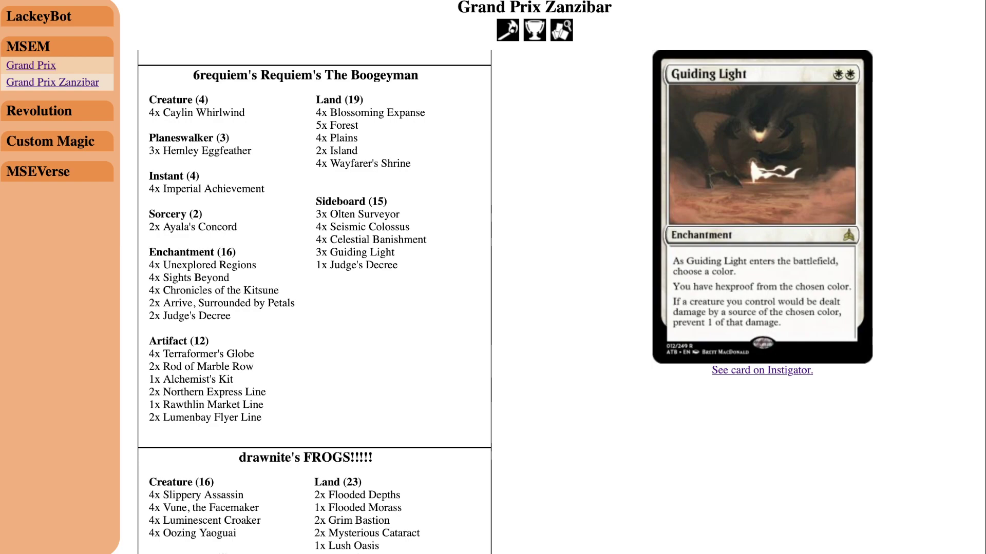
- Copy the player's name from The Boogeyman decklist heading into cell A6 of the spreadsheet
key(ctrl+Tab)
key(ctrl+shift+Tab)
key(ctrl+Tab)
click(67, 153)
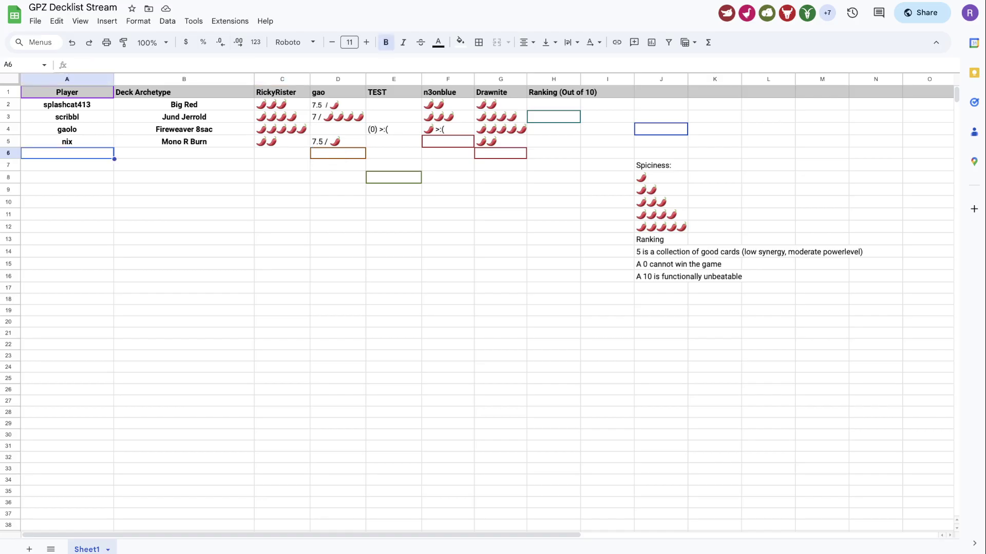
key(ctrl+Tab)
drag(200, 74, 248, 75)
key(ctrl+c)
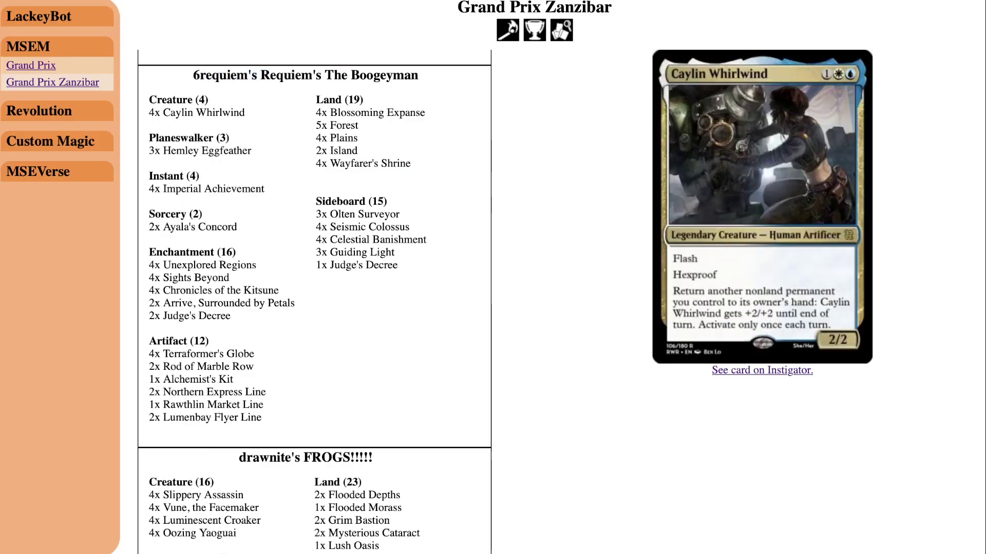
key(ctrl+Tab)
key(ctrl+v)
- Enter Bant Caylin as the deck archetype in cell B6
key(Tab)
text(B)
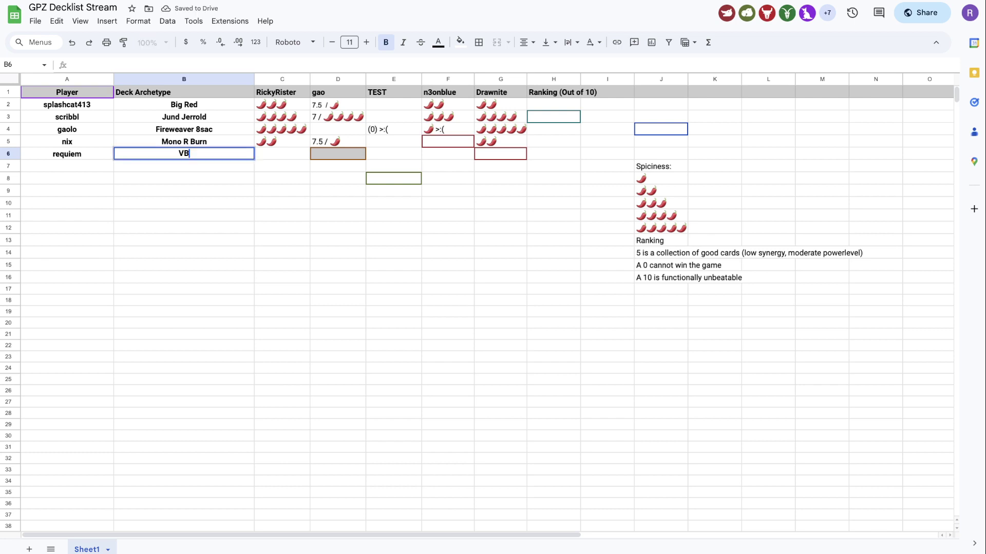
text(ant Caylin)
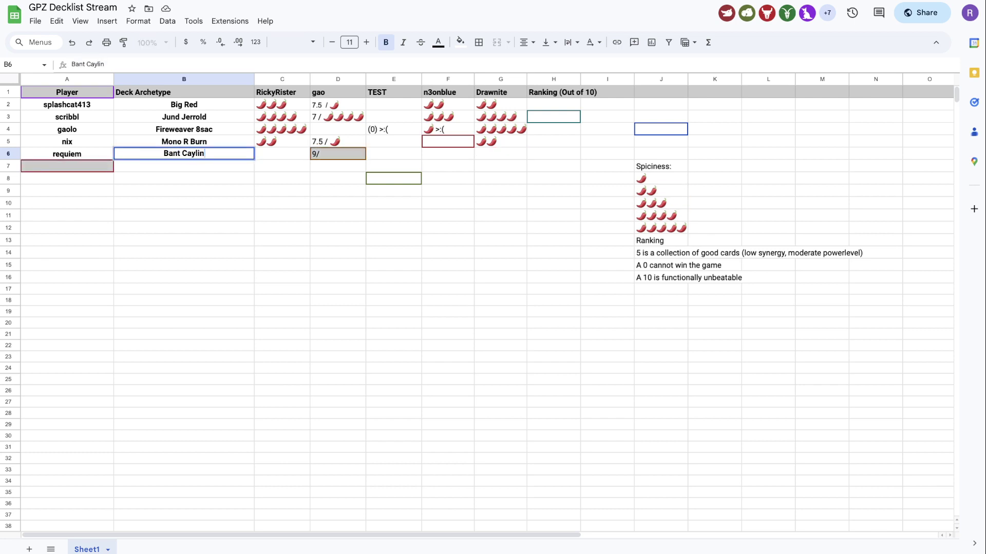
key(Tab)
- Copy the five-chili rating from the Spiciness legend into cell C6 and shorten it to four chilies
click(661, 227)
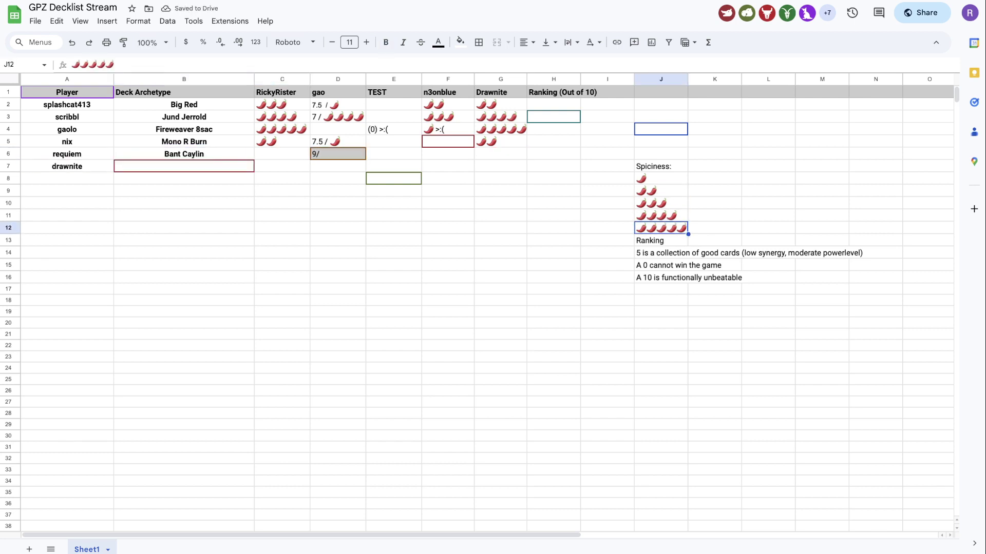
click(282, 154)
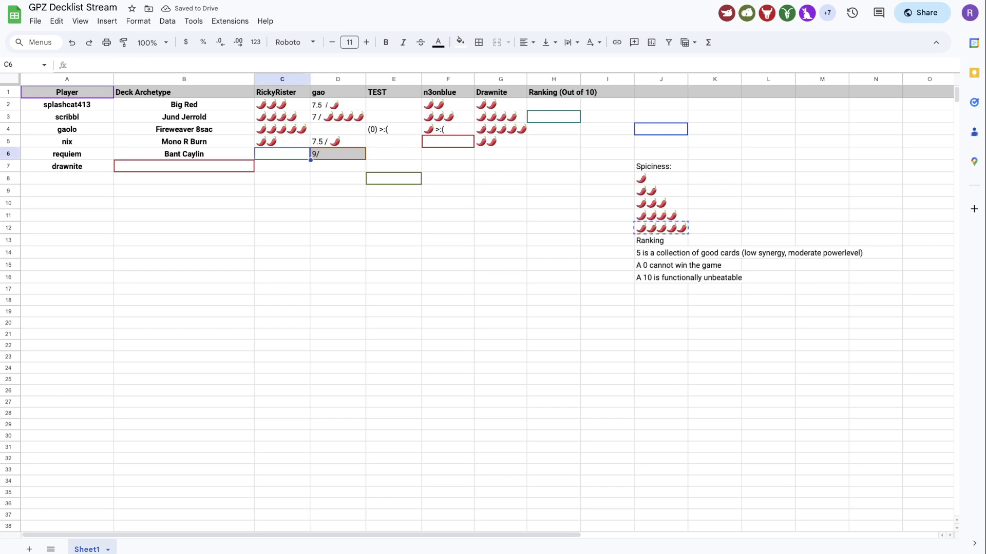
key(ctrl+v)
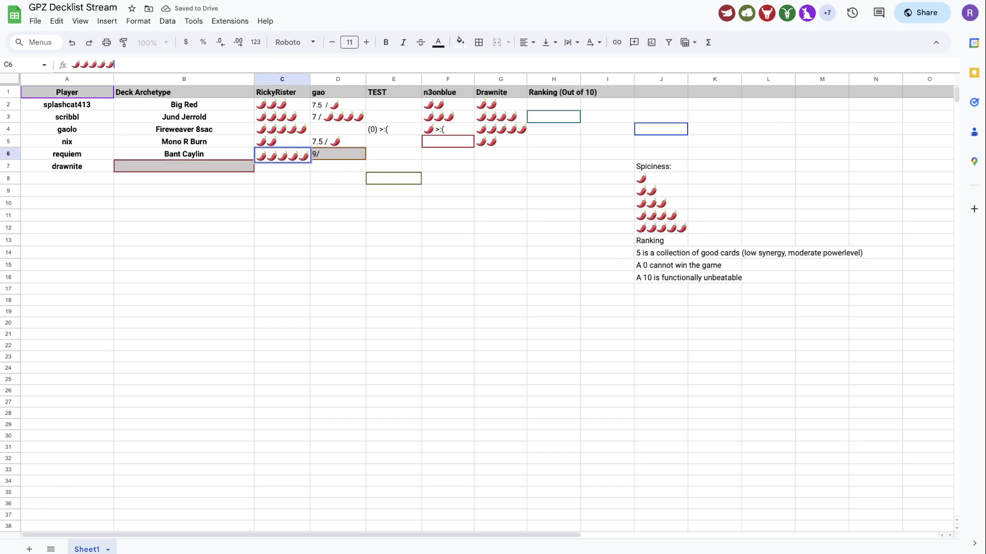
key(BackSpace)
click(282, 227)
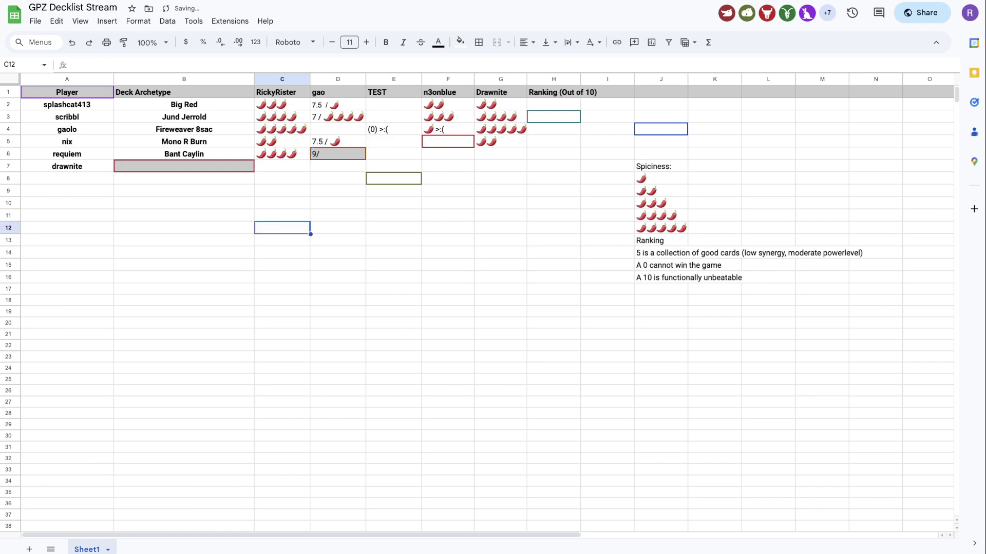
- Go to the FROGS!!!!! decklist on the Grand Prix Zanzibar page and examine its creature, land and enchantment cards
key(ctrl+Tab)
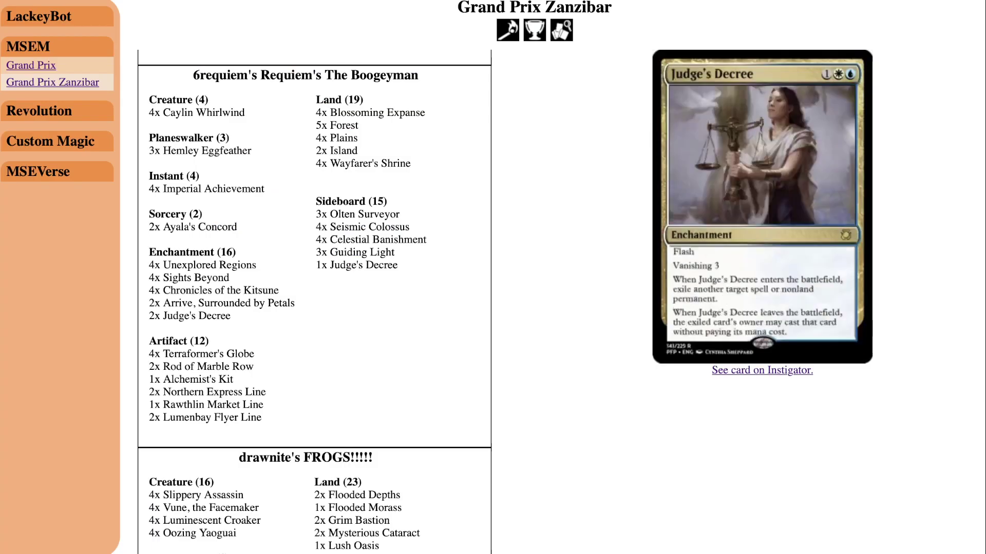
scroll(354, 277, down, 5)
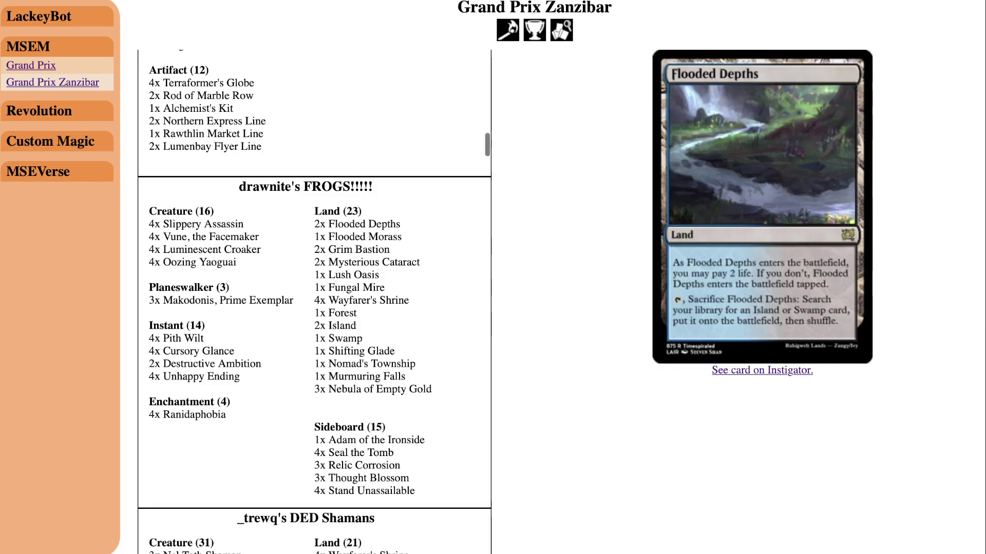
key(alt+Tab)
key(alt+Tab)
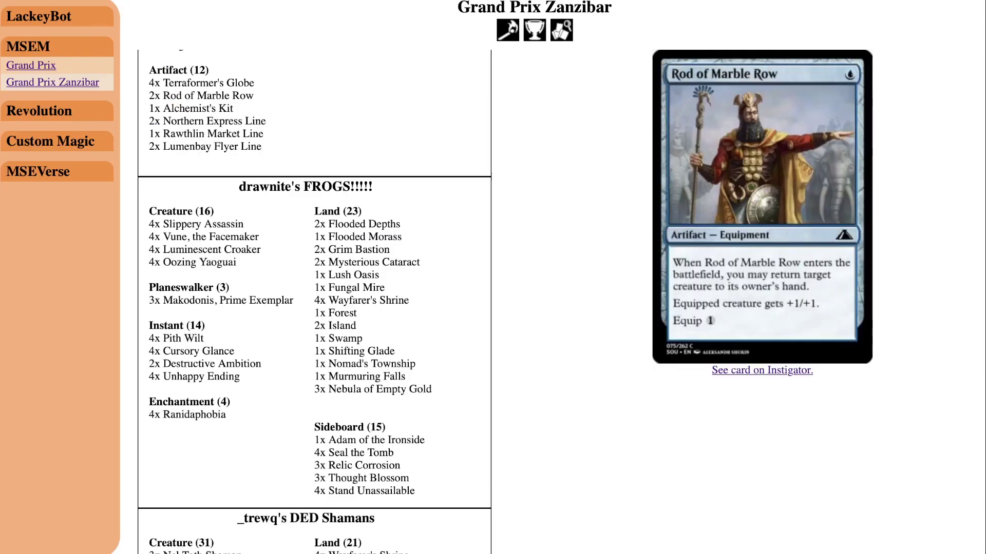
key(alt+Tab)
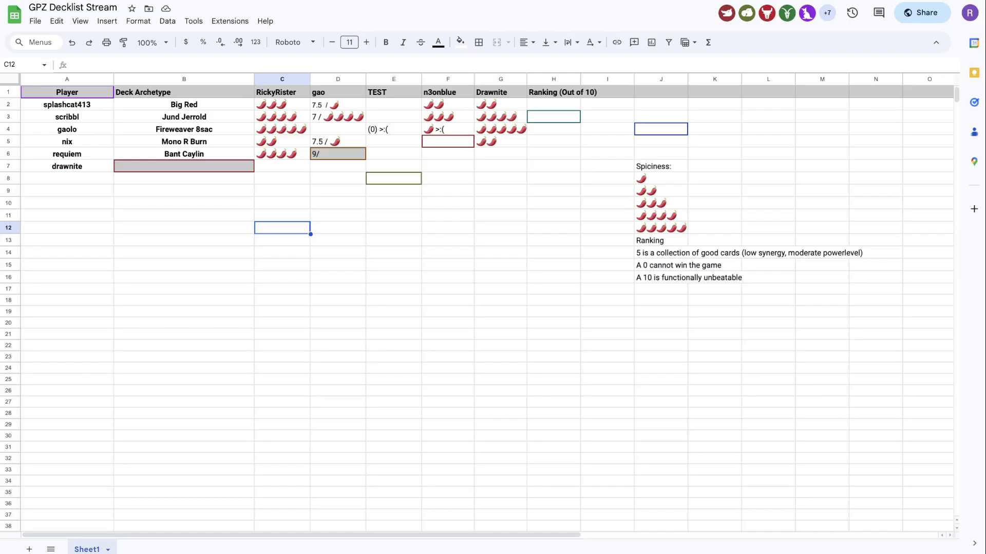
key(alt+Tab)
scroll(314, 308, down, 2)
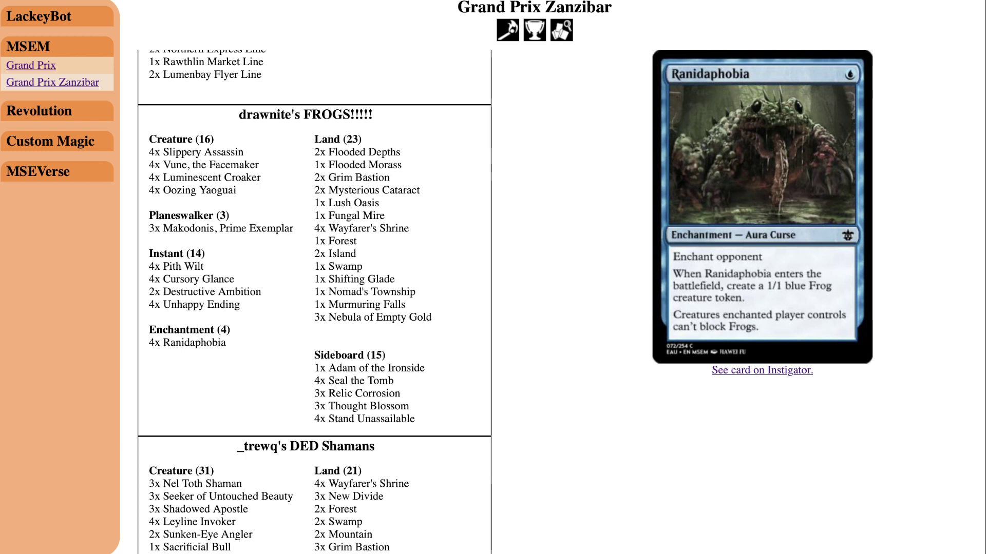
mouse_move(212, 178)
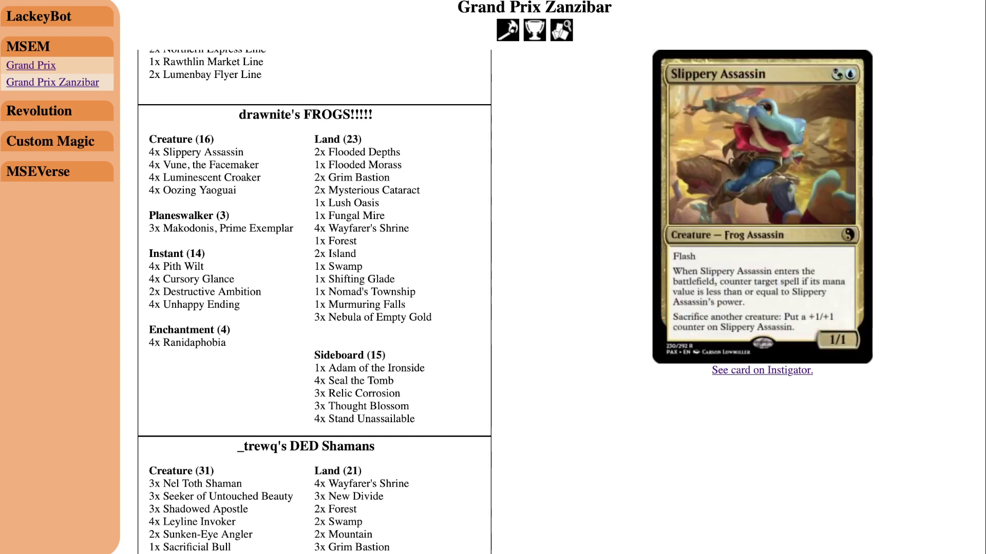
- Copy the five-chili rating from the spreadsheet's Spiciness legend into cell C7
key(ctrl+Tab)
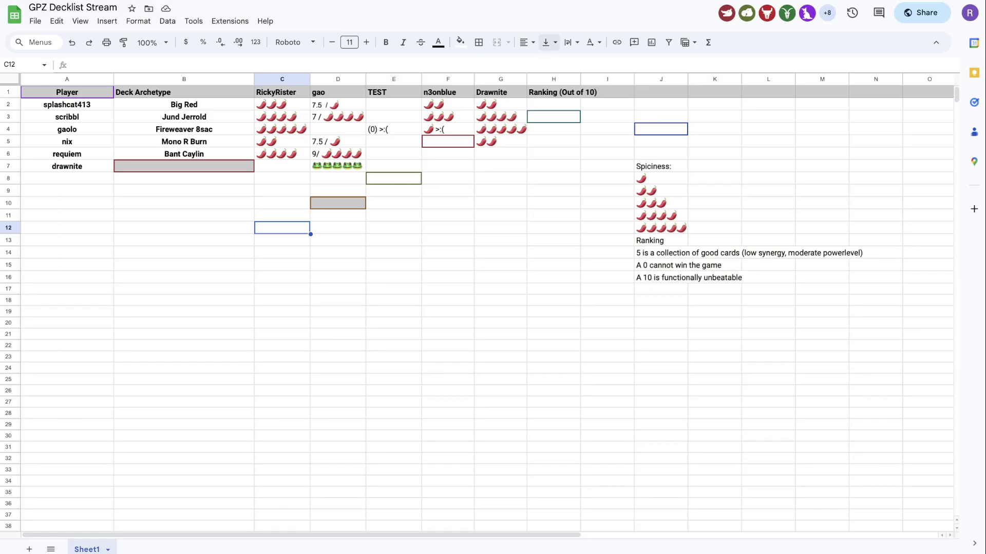
click(661, 228)
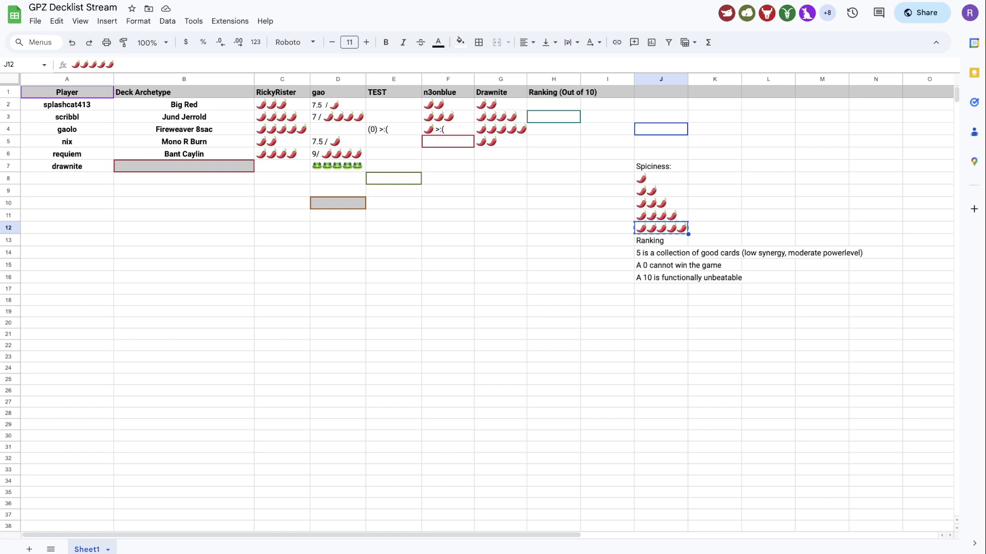
key(ctrl+c)
click(281, 165)
key(ctrl+v)
- Append the single chili from the Spiciness legend to the rating in cell C7, making six chilies
click(661, 178)
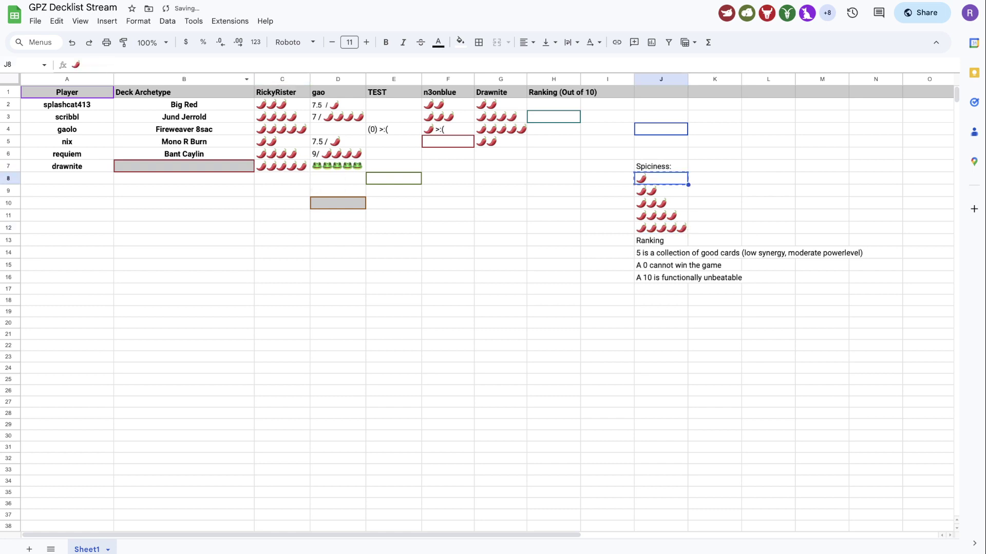
key(ctrl+c)
click(282, 166)
double_click(282, 166)
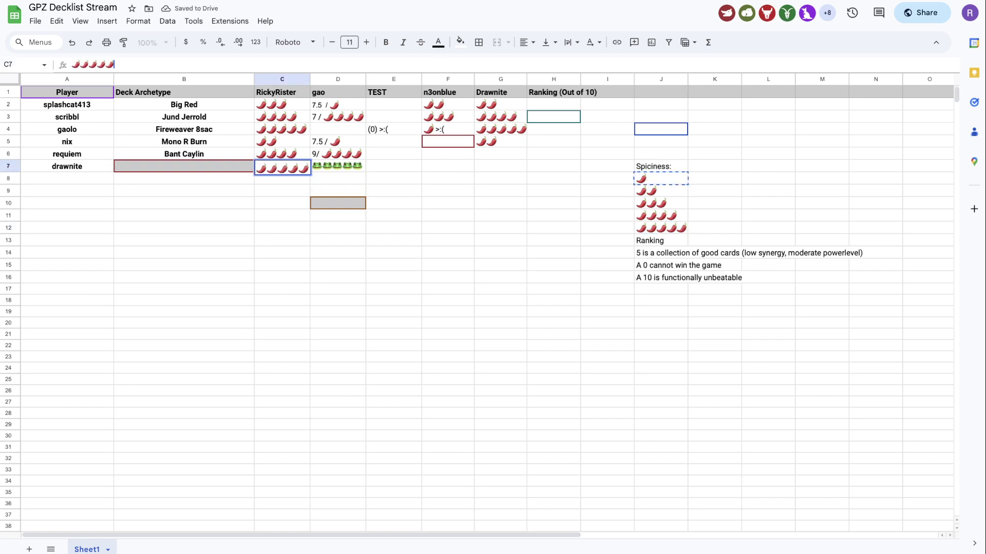
key(ctrl+v)
- Enter Sultai Frogs as the deck archetype in cell B7
click(226, 166)
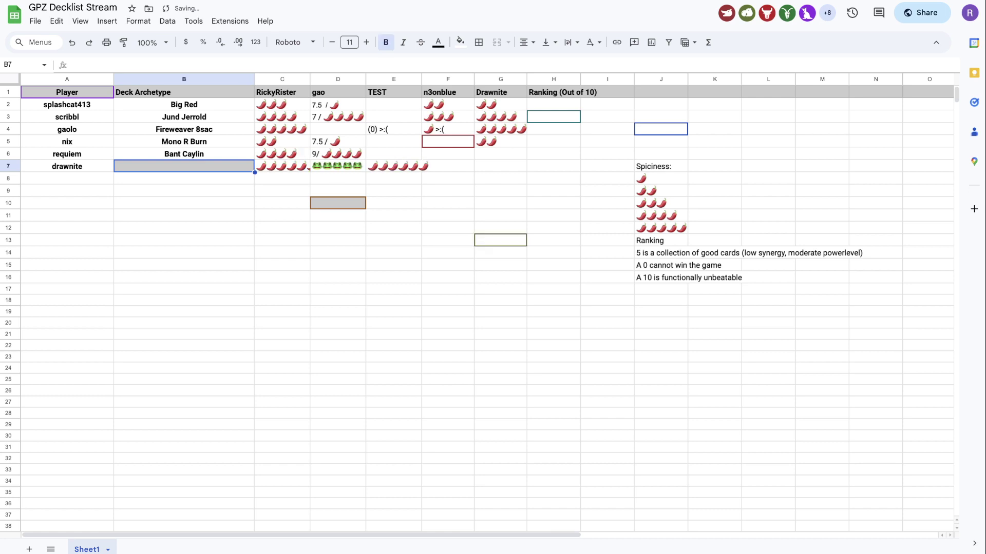
text(Sul)
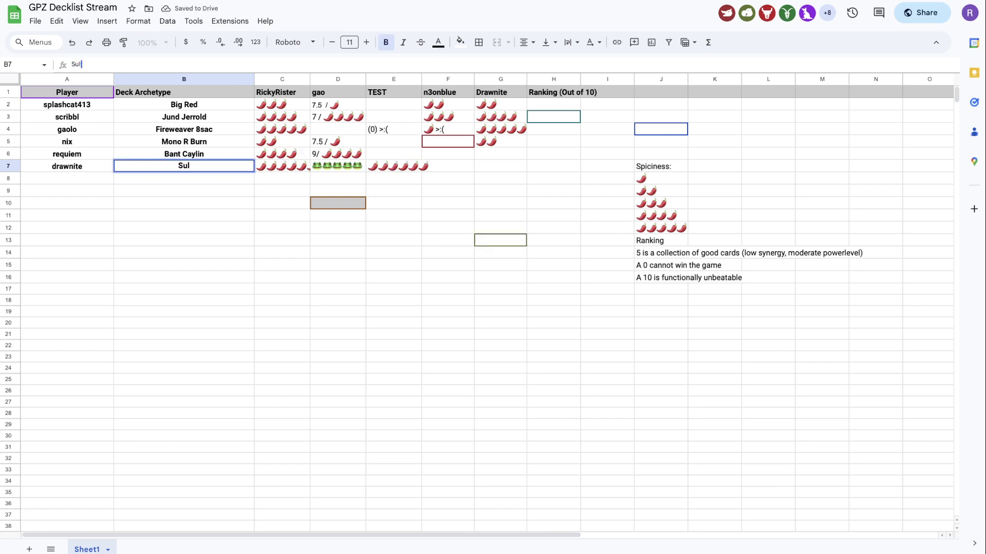
text(tai frogs)
click(205, 142)
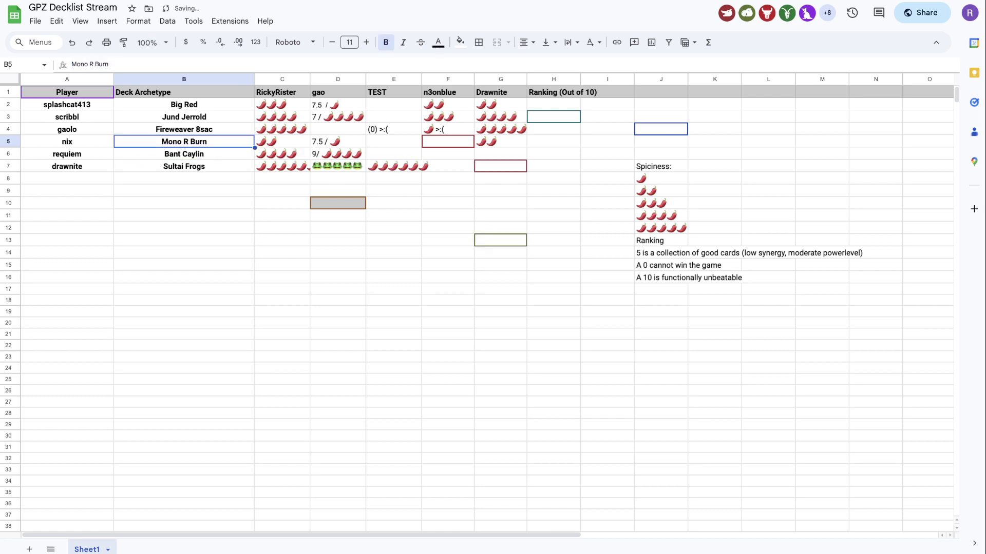
click(205, 204)
- Copy the player's name from the DED Shamans decklist heading on the Grand Prix Zanzibar page and return to the spreadsheet
key(ctrl+Tab)
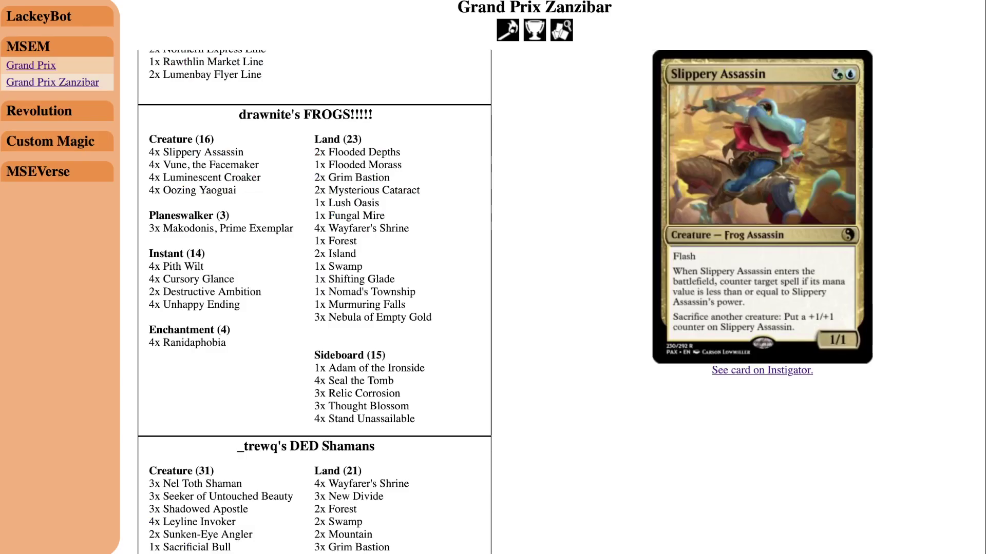
mouse_move(211, 178)
scroll(315, 301, down, 5)
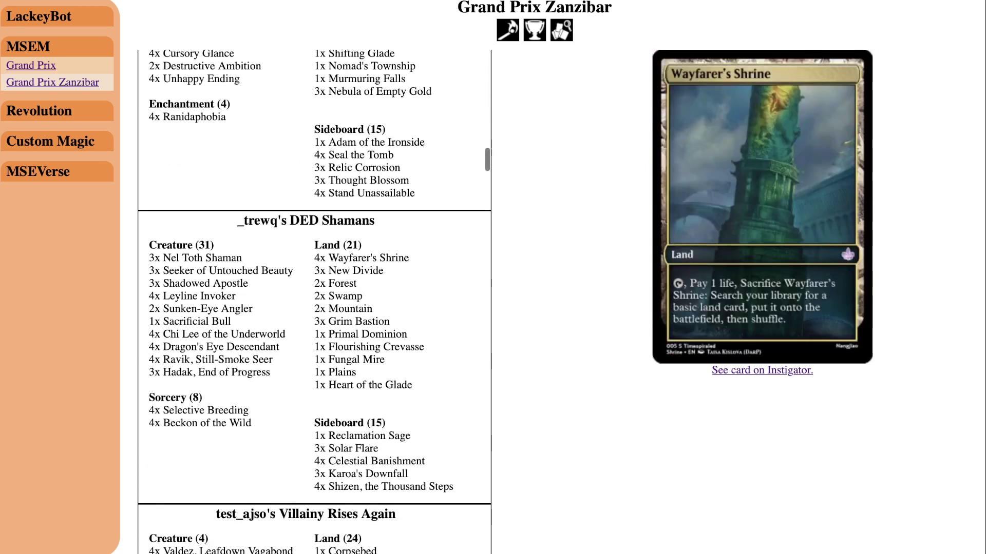
drag(279, 222, 243, 221)
key(ctrl+Tab)
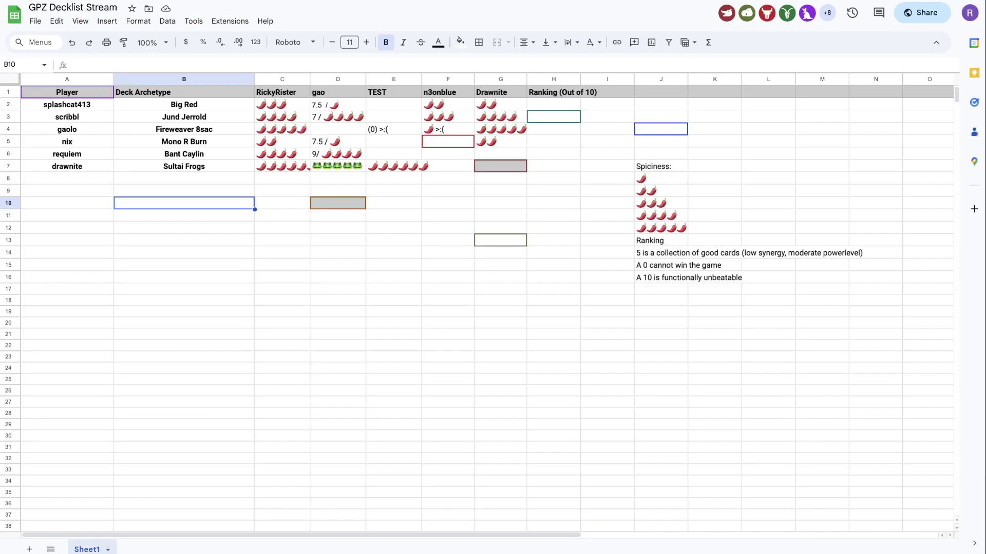
click(67, 166)
key(ctrl+v)
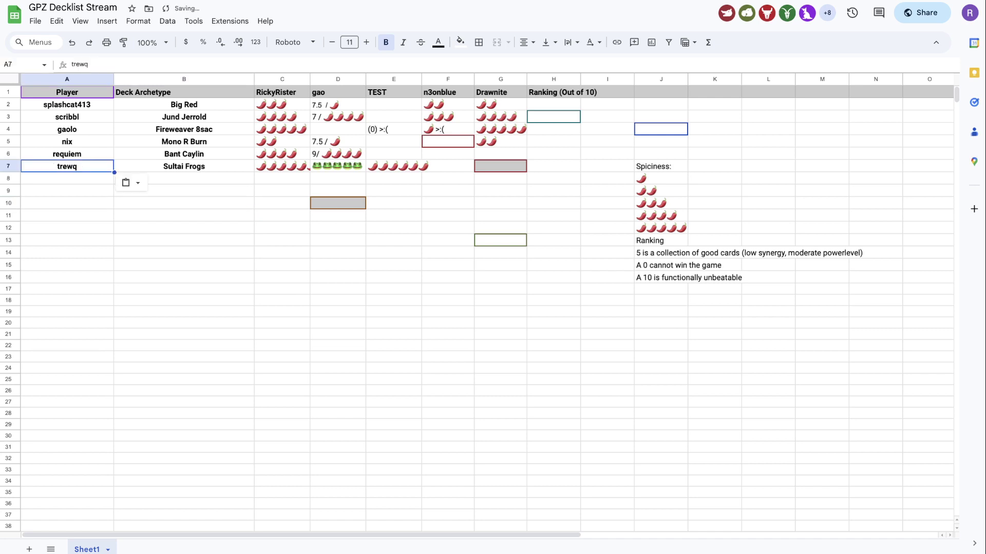
key(ctrl+z)
- Put the DED Shamans player's name into cell A8 of the Player column
click(67, 179)
text(trewq)
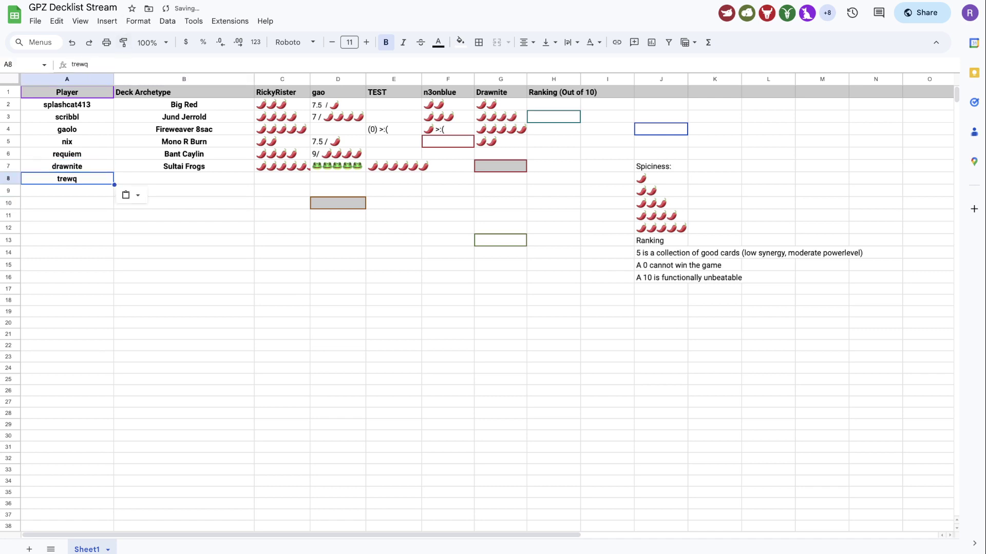
- Return to the DED Shamans decklist and examine its creatures, including Nel Toth Shaman, Sacrificial Bull and Hadak, End of Progress
key(alt+Tab)
click(261, 221)
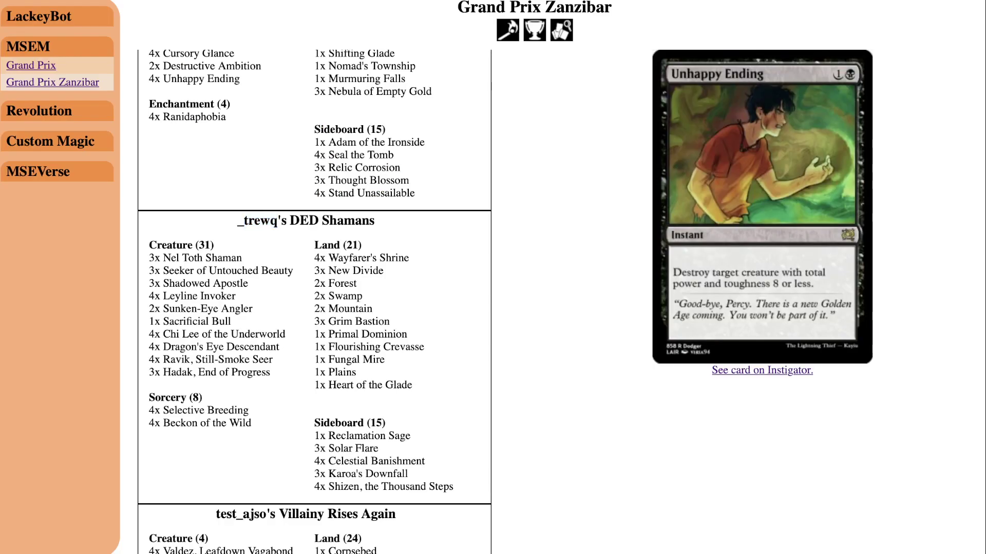
scroll(315, 302, down, 1)
mouse_move(203, 210)
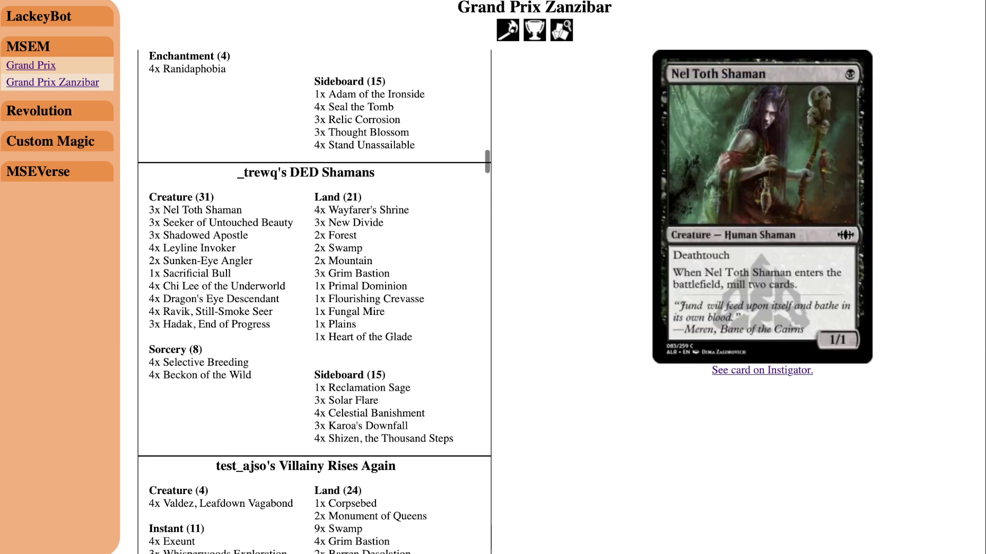
mouse_move(196, 274)
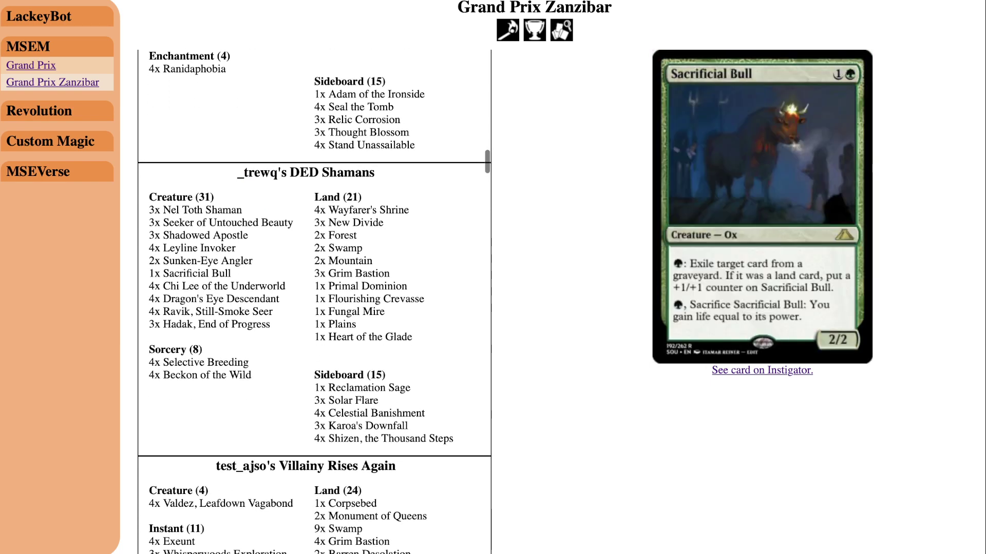
mouse_move(209, 324)
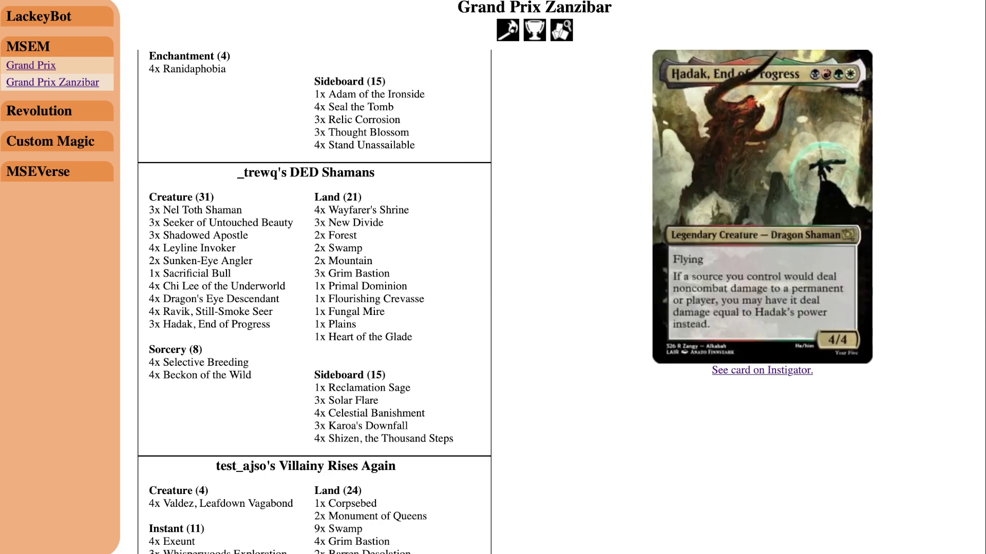
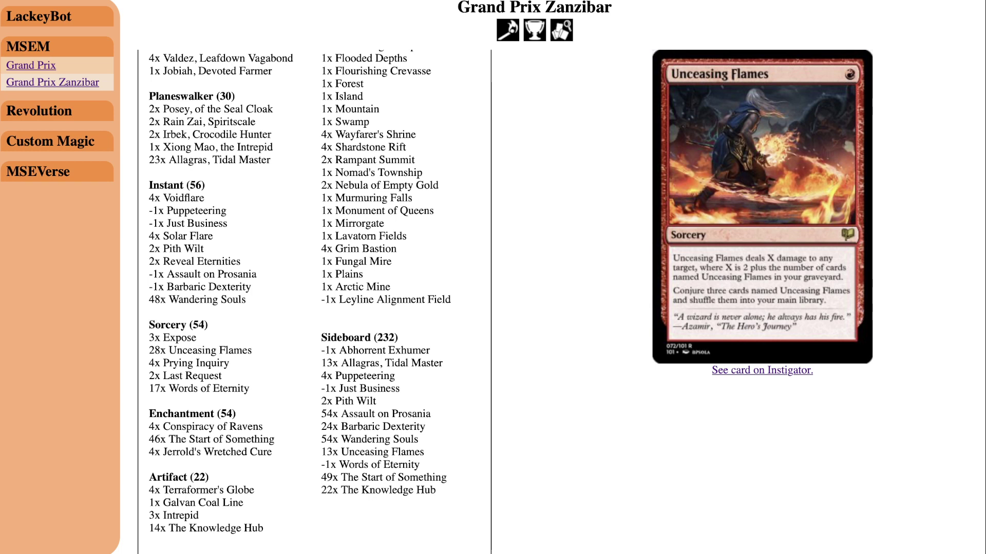
- Examine the True Blue Jet Blue decklist's sorceries, instants, enchantments and planeswalkers, including Unceasing Flames, Voidflare and Allagras, Tidal Master
mouse_move(173, 337)
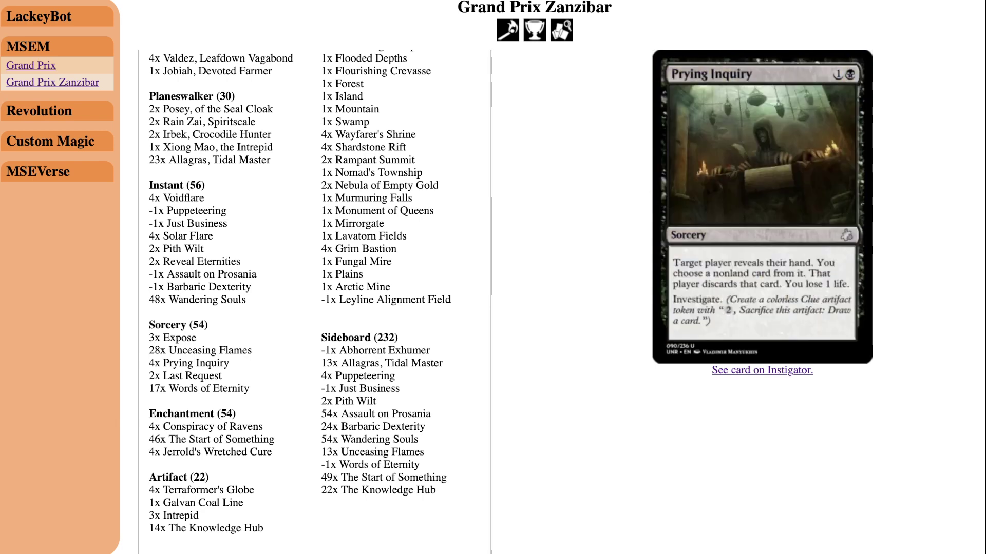
mouse_move(200, 350)
scroll(201, 349, up, 2)
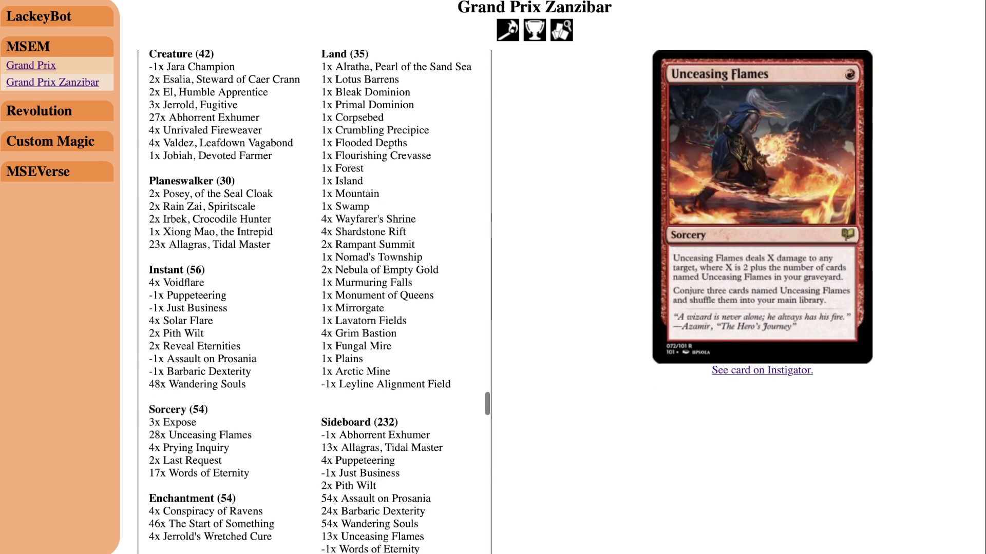
scroll(200, 349, up, 1)
scroll(179, 352, up, 1)
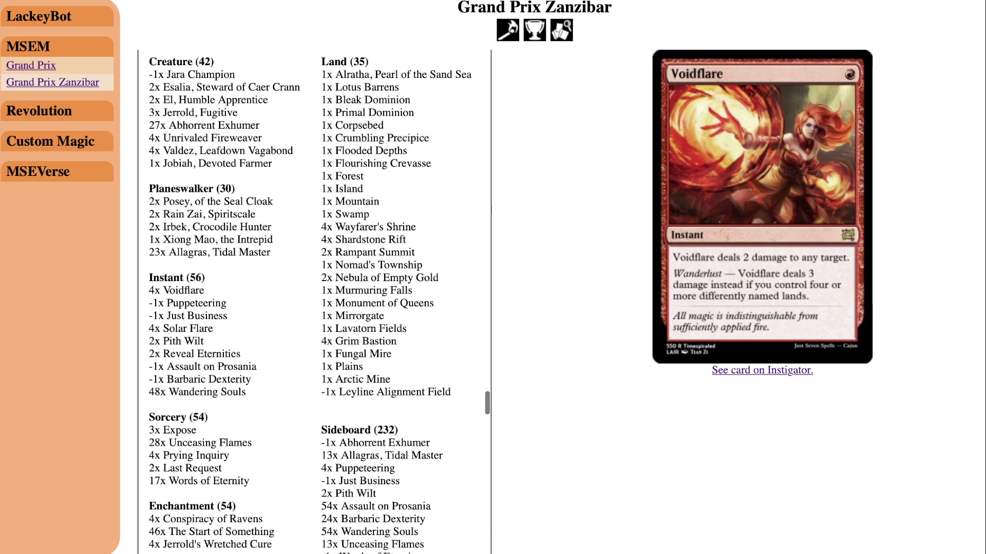
scroll(308, 303, down, 2)
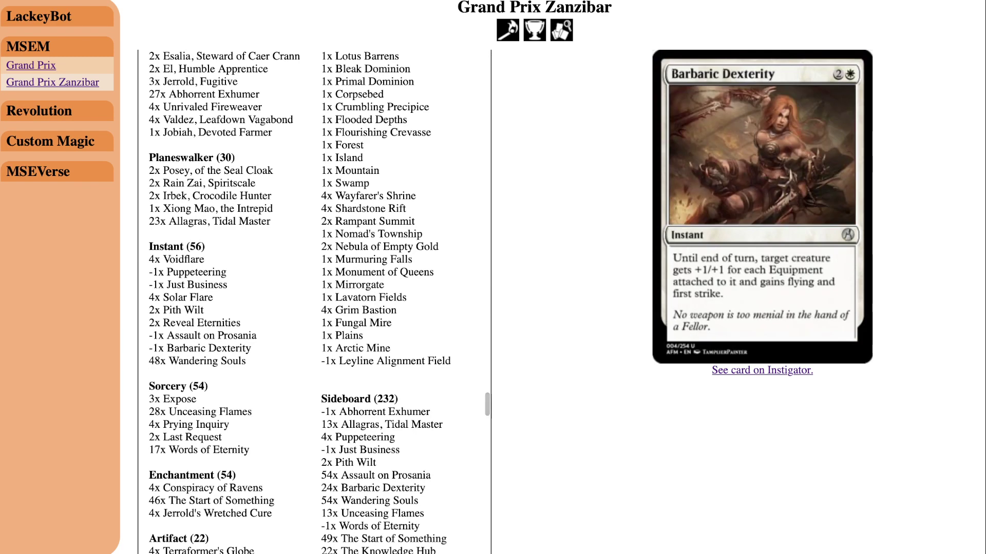
scroll(206, 359, down, 2)
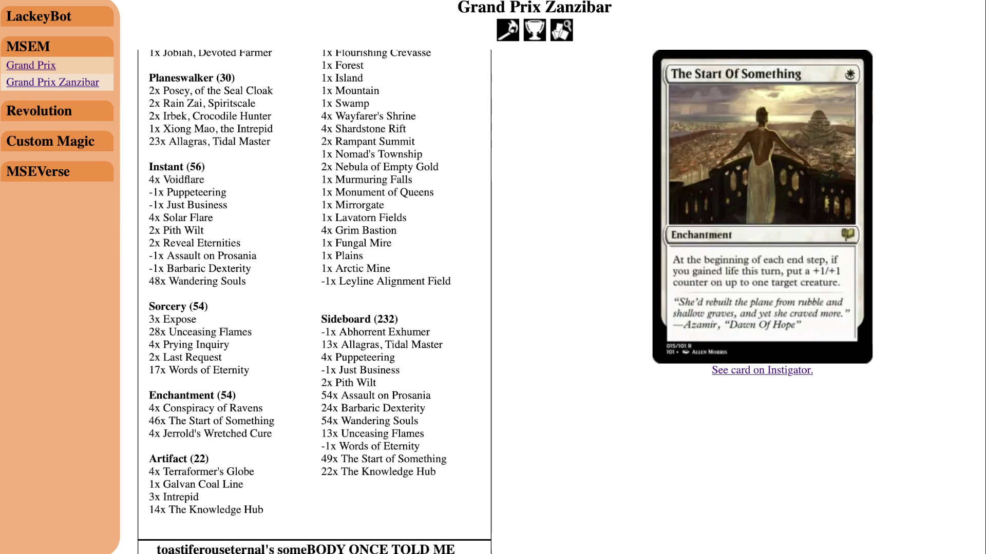
scroll(314, 293, down, 2)
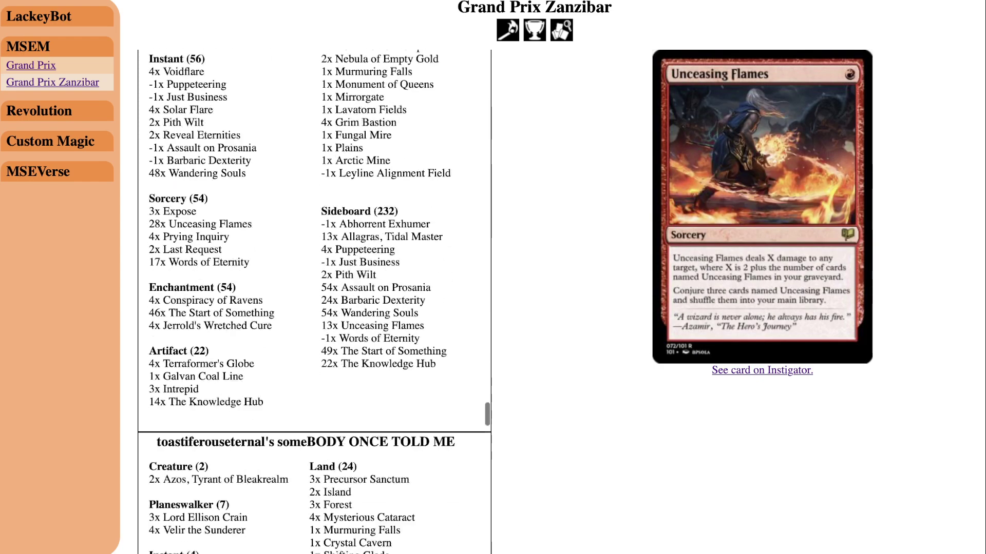
scroll(369, 326, down, 1)
scroll(375, 72, up, 3)
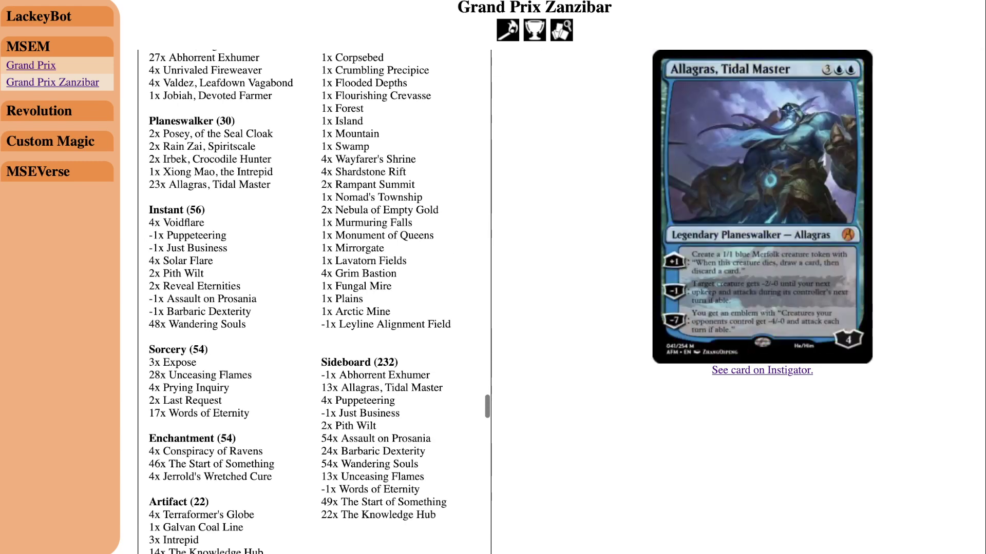
scroll(359, 177, up, 3)
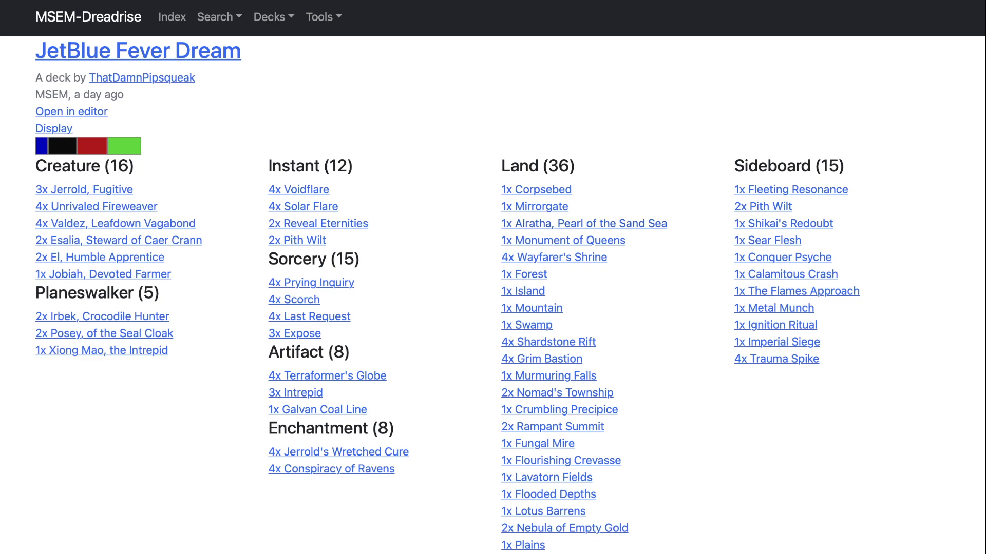
- Compare the JetBlue Fever Dream decklist on MSEM-Dreadrise with the True Blue Jet Blue decklist on the Grand Prix Zanzibar page
scroll(493, 308, down, 2)
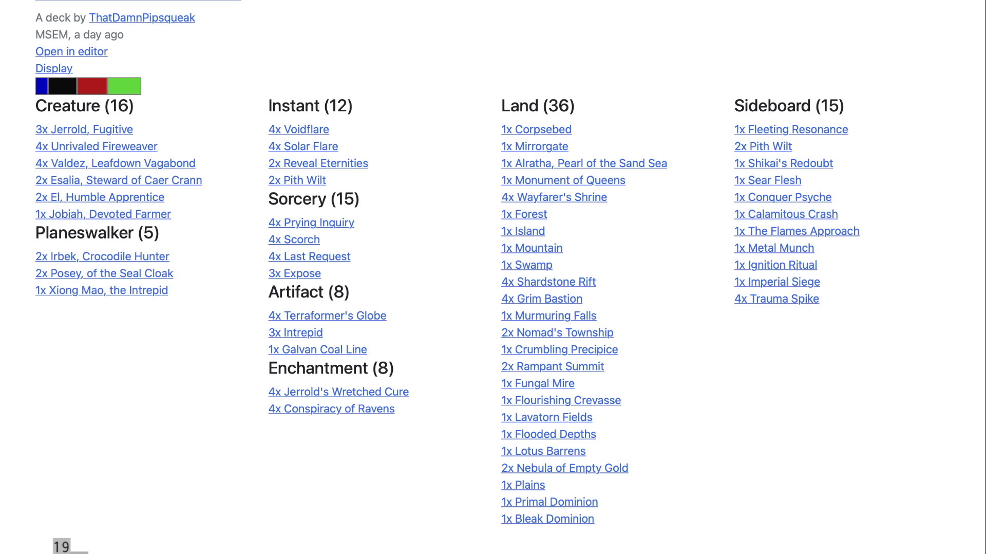
key(ctrl+Tab)
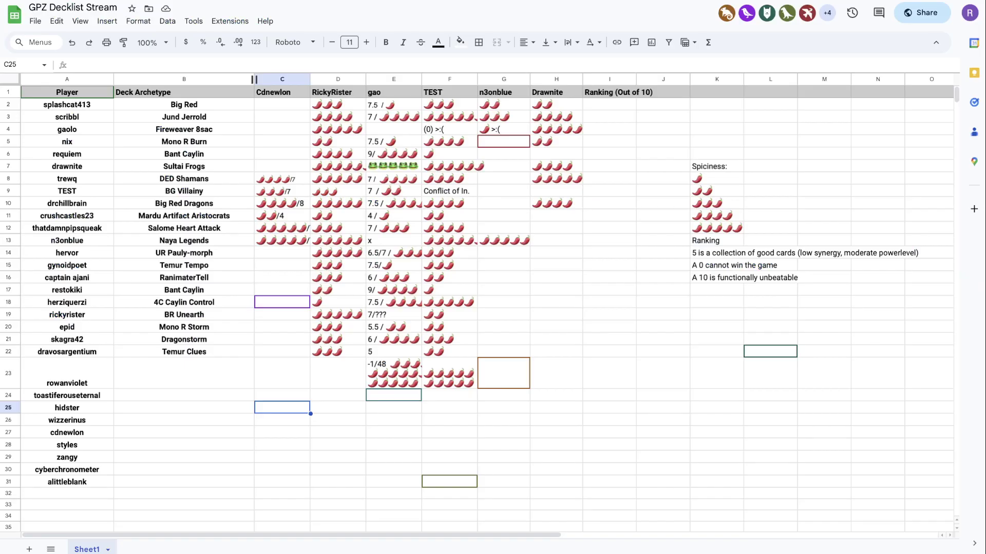
key(ctrl+shift+Tab)
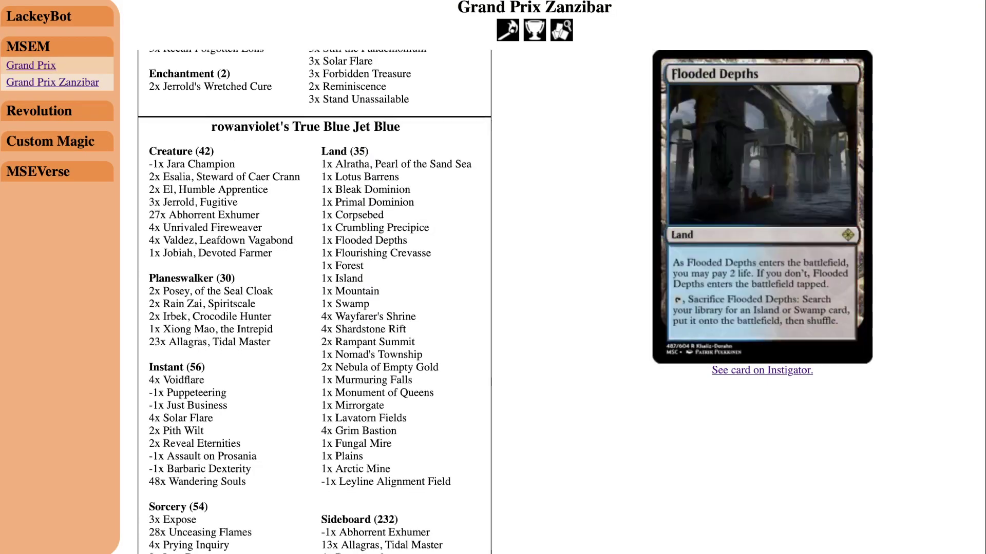
scroll(363, 231, down, 2)
scroll(377, 271, down, 3)
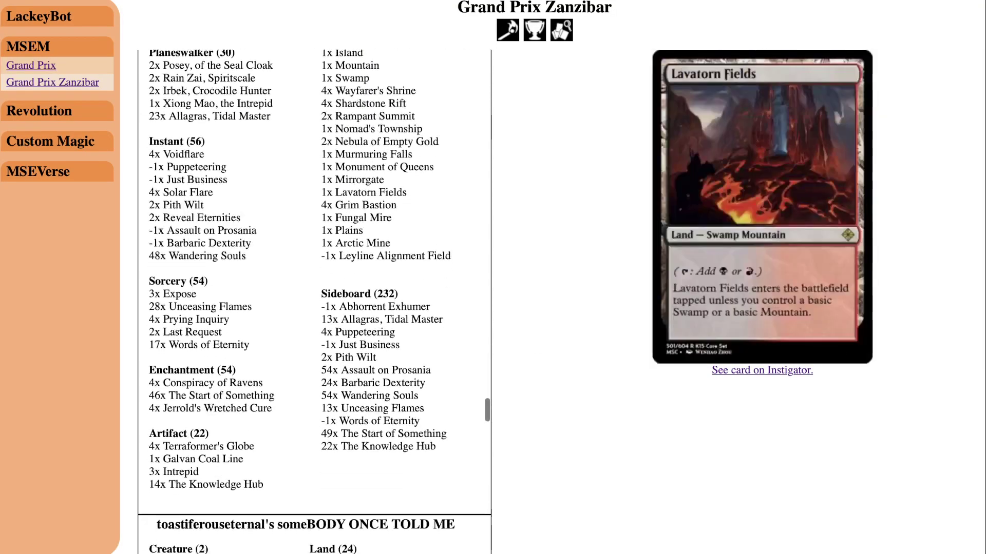
- Return to the updated True Blue Jet Blue decklist and examine its creatures and planeswalkers, including El, Humble Apprentice, Jobiah and Irbek, Crocodile Hunter
scroll(315, 302, up, 1)
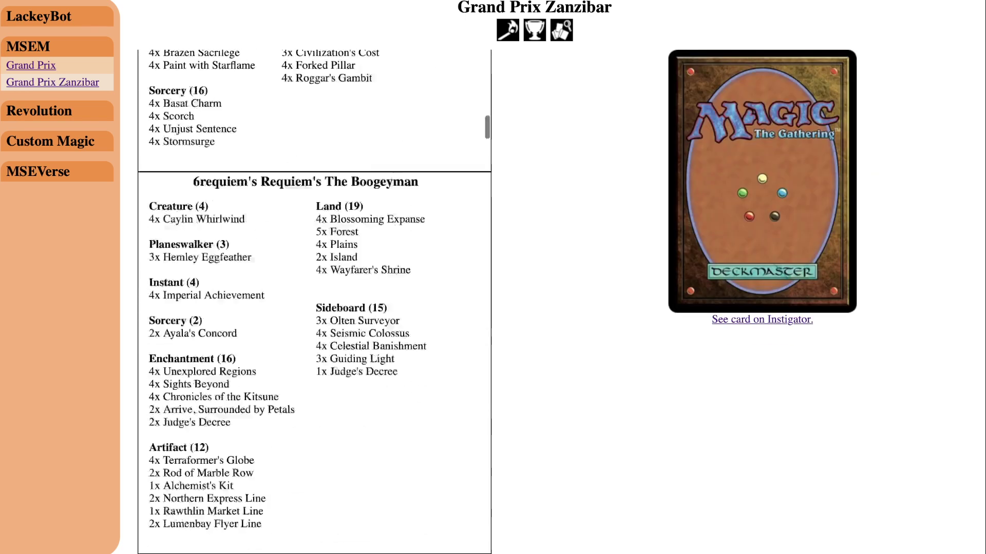
scroll(315, 300, down, 20)
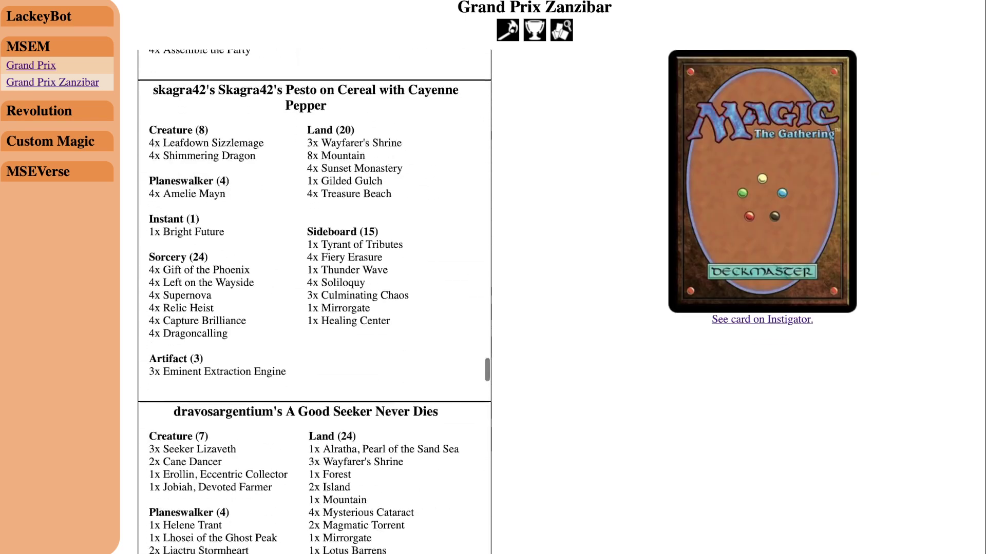
scroll(360, 308, down, 15)
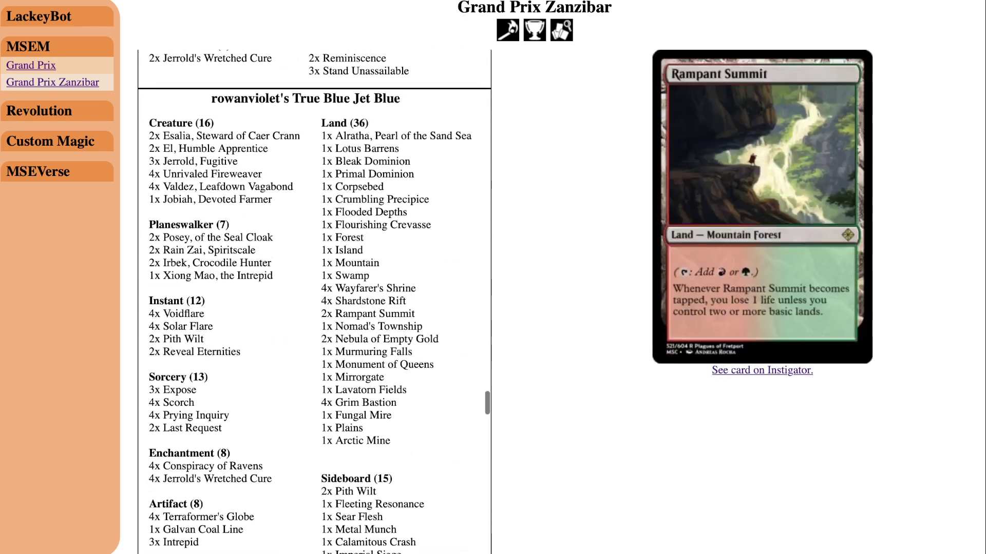
scroll(360, 316, down, 1)
scroll(359, 359, up, 1)
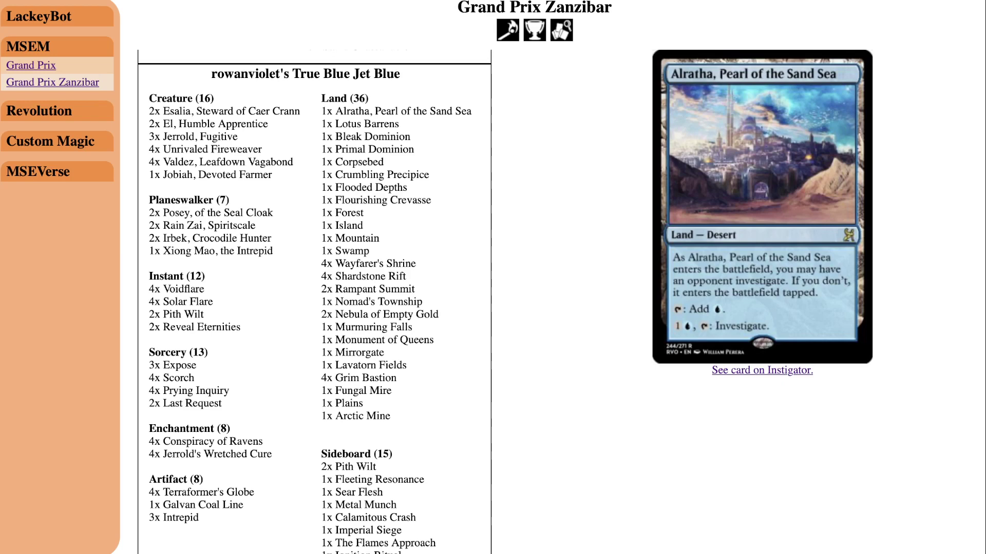
mouse_move(216, 124)
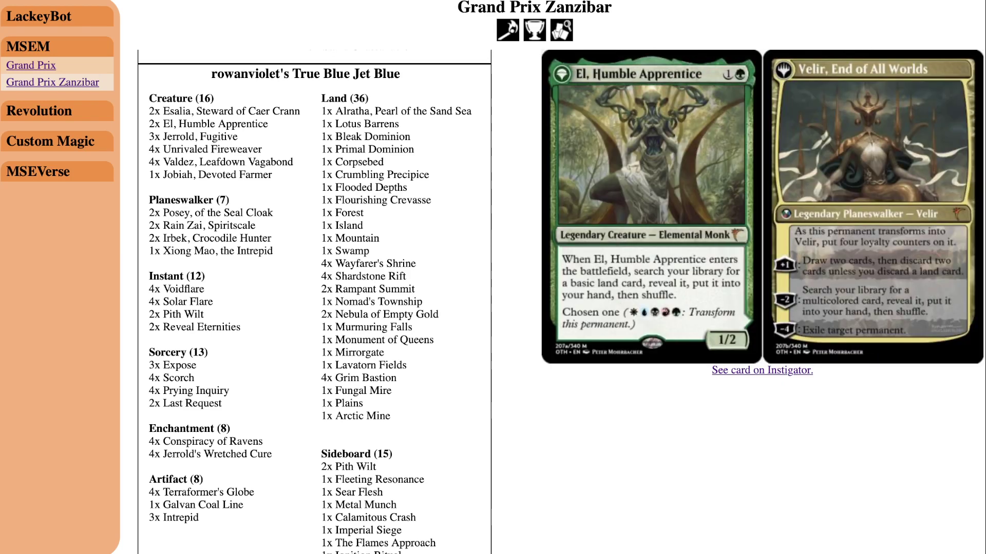
mouse_move(228, 162)
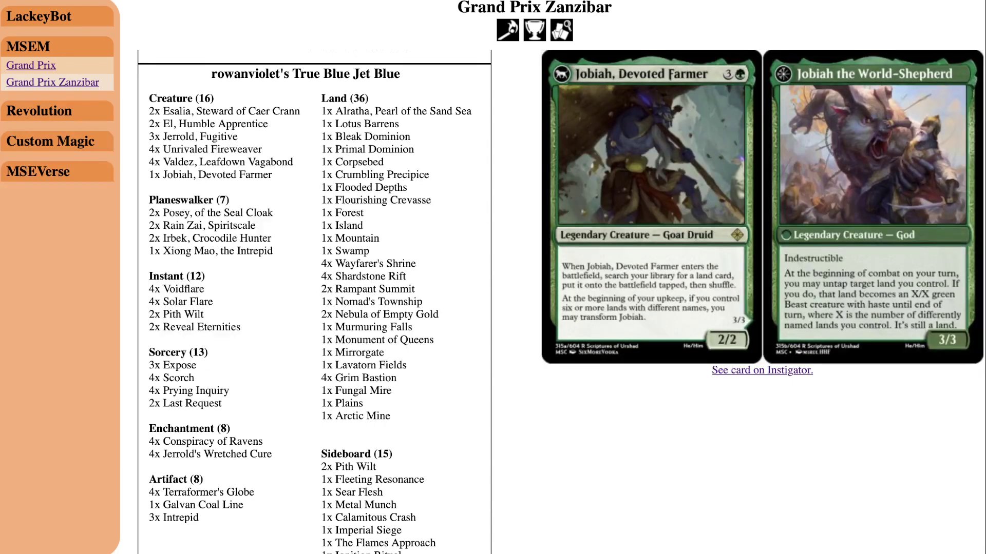
mouse_move(206, 226)
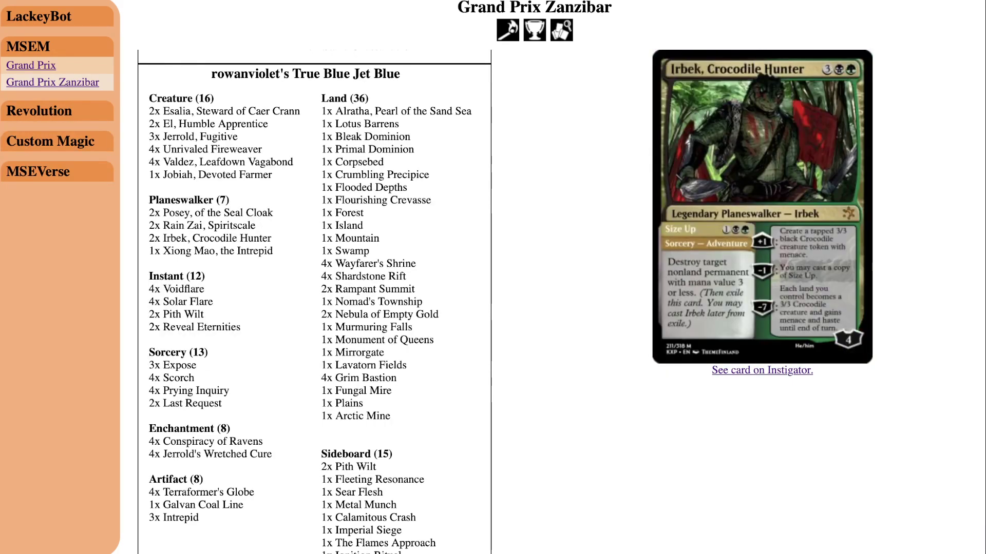
mouse_move(211, 251)
- Examine the True Blue Jet Blue deck's instants, sorceries, enchantments and artifacts, including Pith Wilt, Last Request, Scorch, Jerrold's Wretched Cure and Intrepid
scroll(183, 314, down, 1)
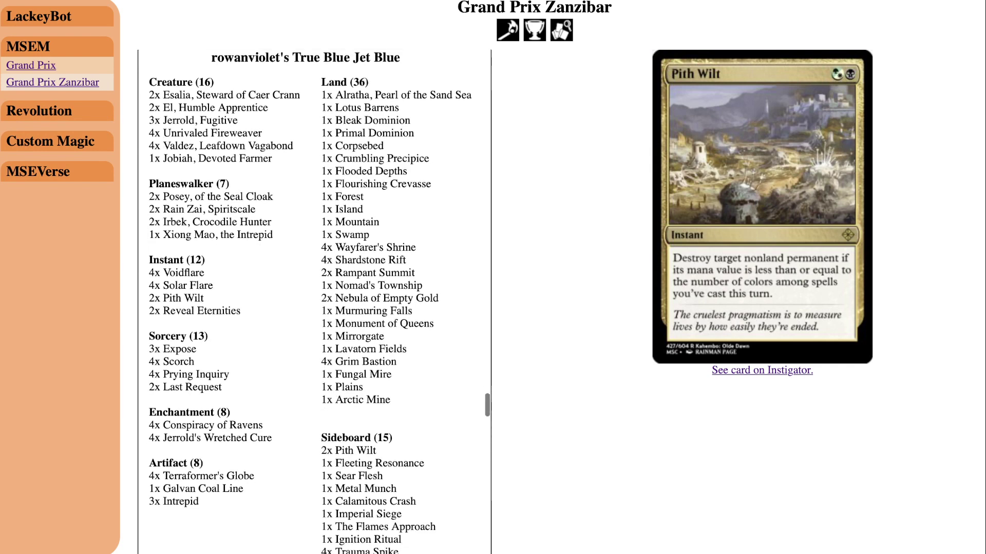
mouse_move(179, 349)
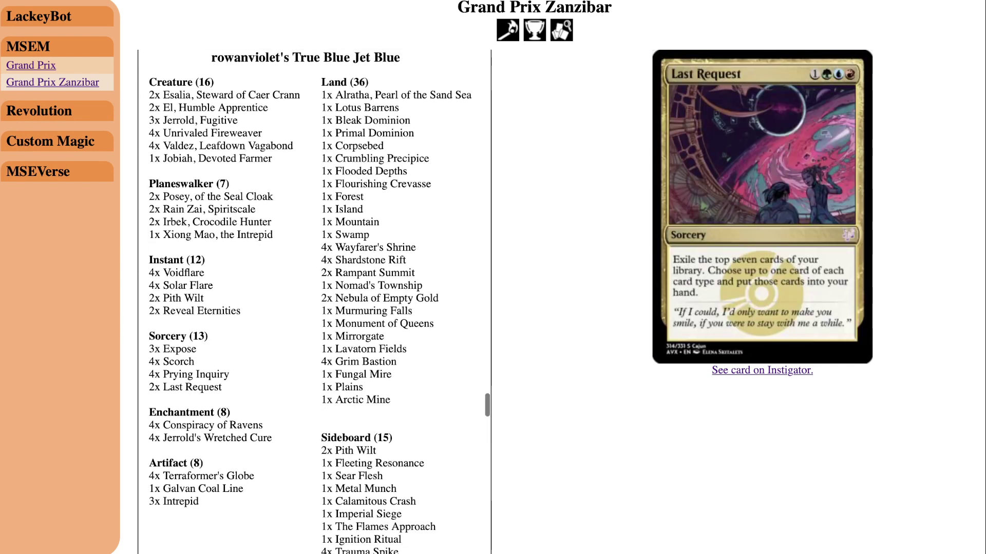
mouse_move(212, 425)
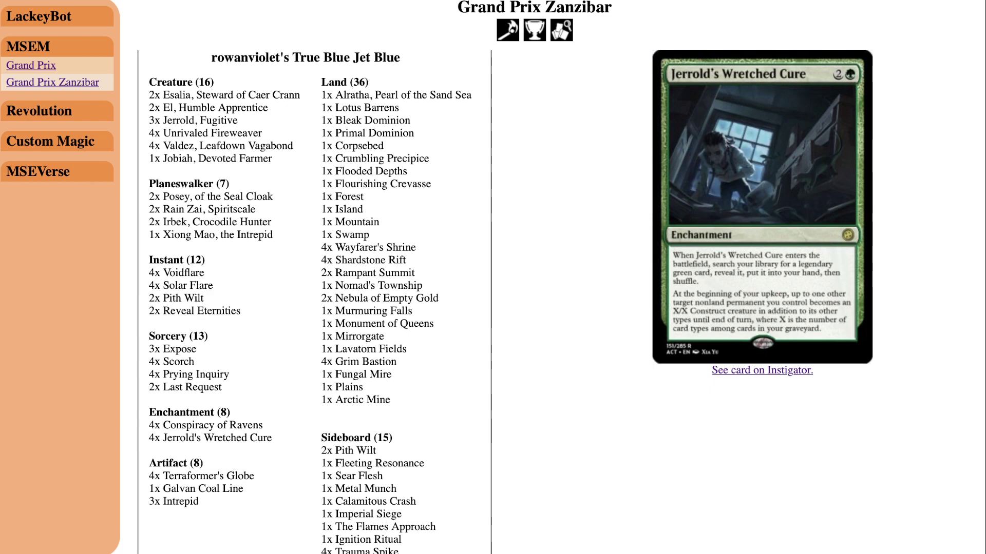
scroll(192, 383, up, 1)
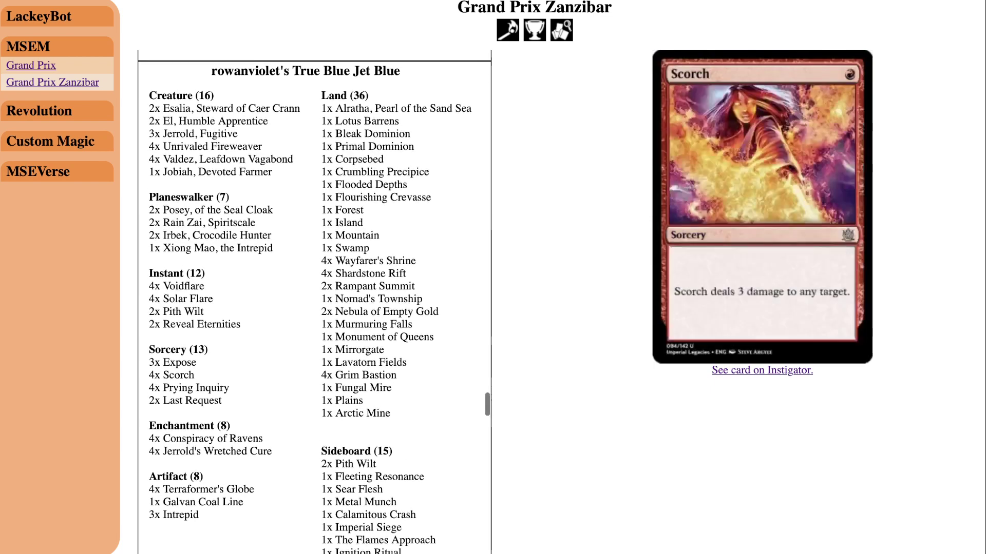
mouse_move(212, 146)
scroll(505, 301, down, 1)
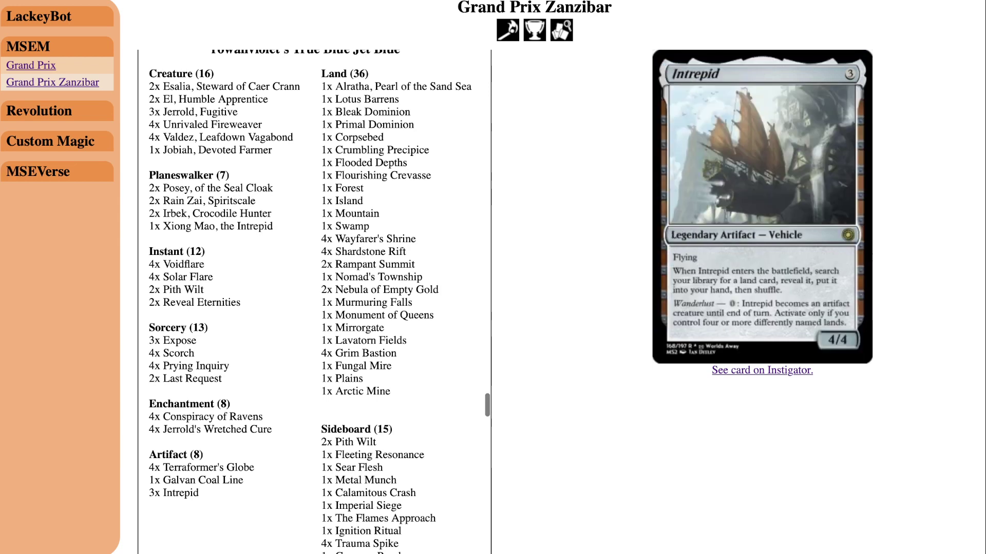
scroll(310, 302, down, 1)
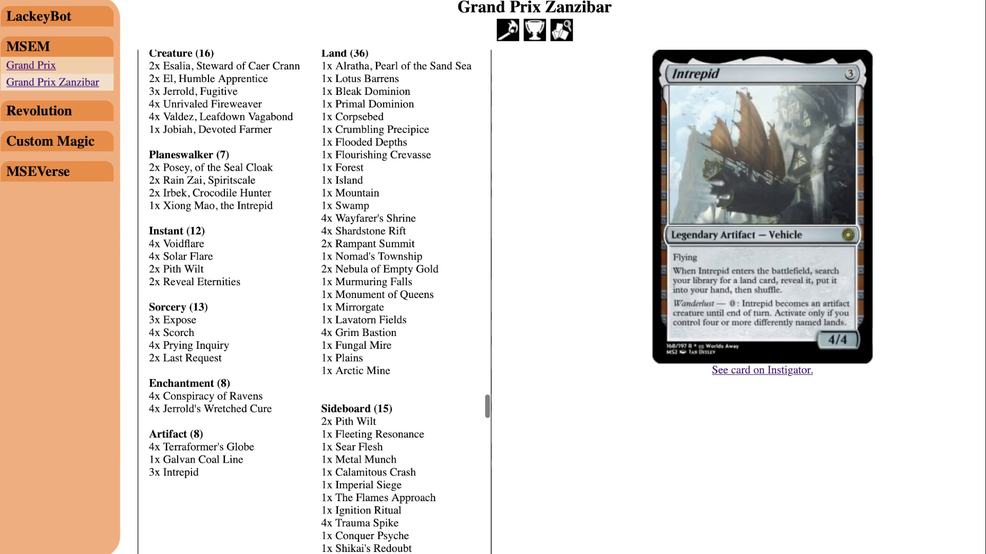
- In the GPZ Decklist Stream spreadsheet, give Jet Blue Fever Dream a five-chili spiciness rating in cell D23
key(ctrl+Tab)
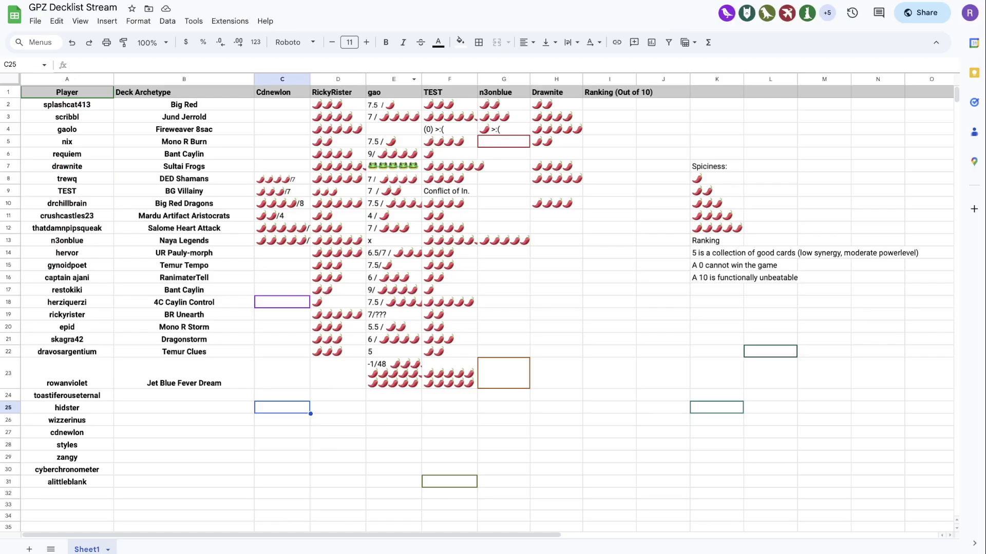
click(183, 373)
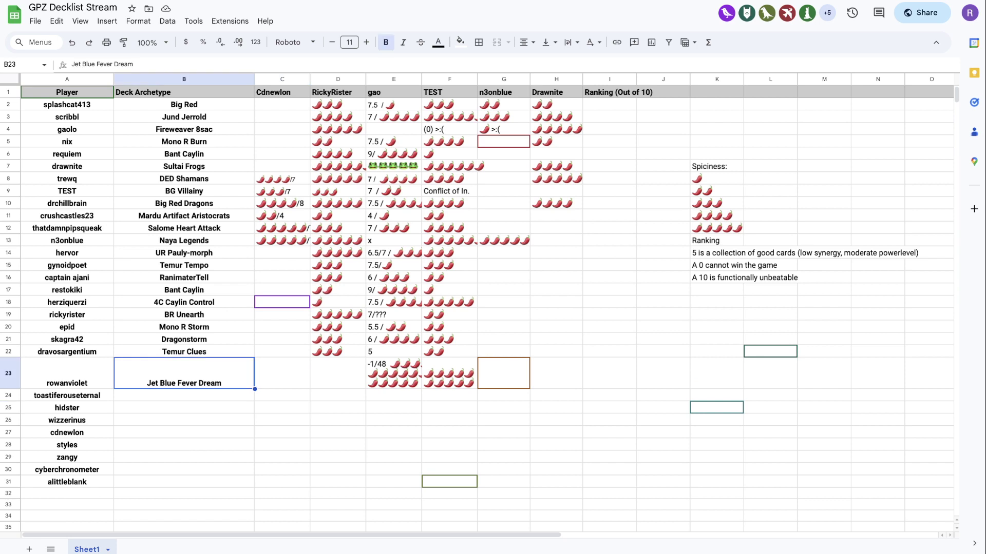
click(338, 374)
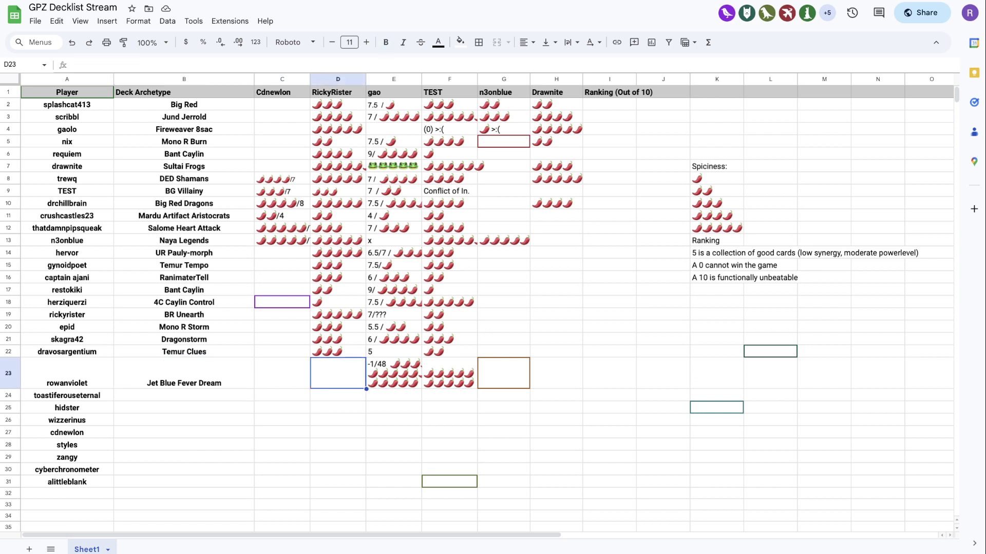
click(716, 228)
click(338, 373)
text(🌶🌶🌶🌶🌶)
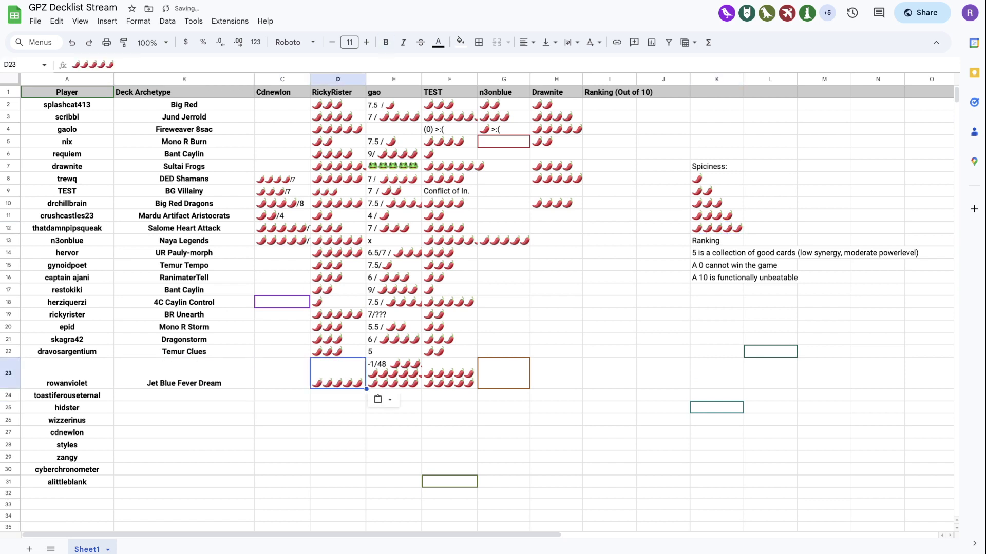
click(338, 420)
click(338, 374)
double_click(338, 373)
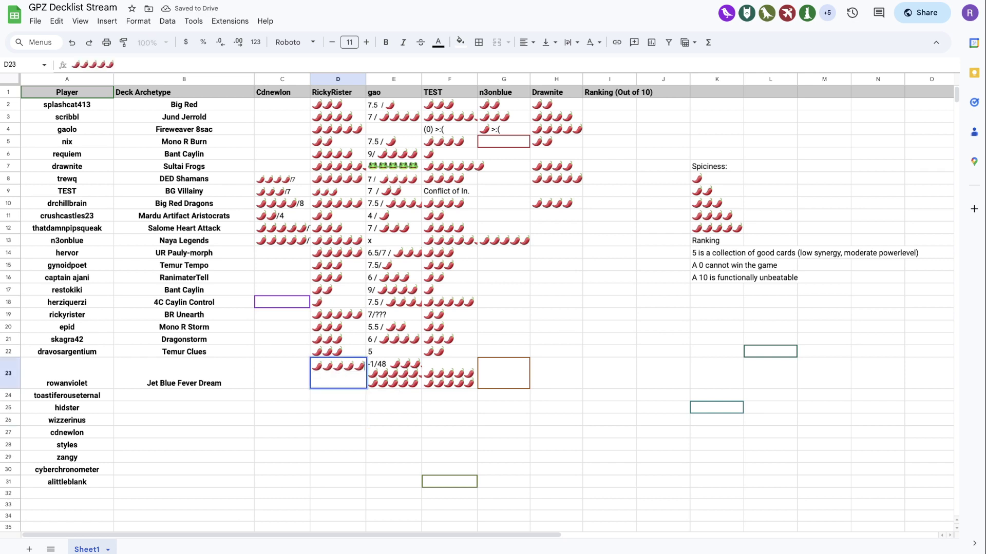
click(338, 408)
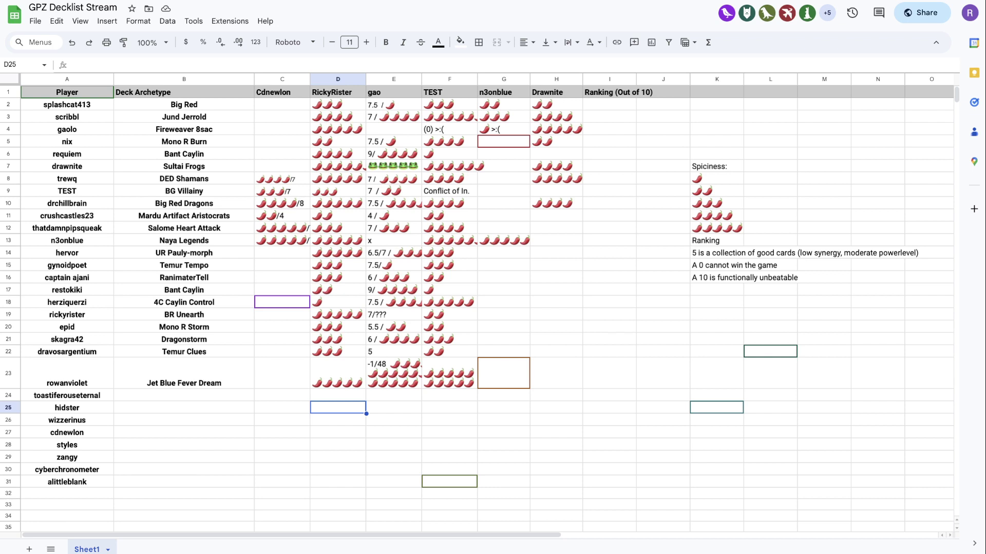
- Duplicate the Jet Blue Fever Dream row 23 into a new row inserted directly below it
click(8, 373)
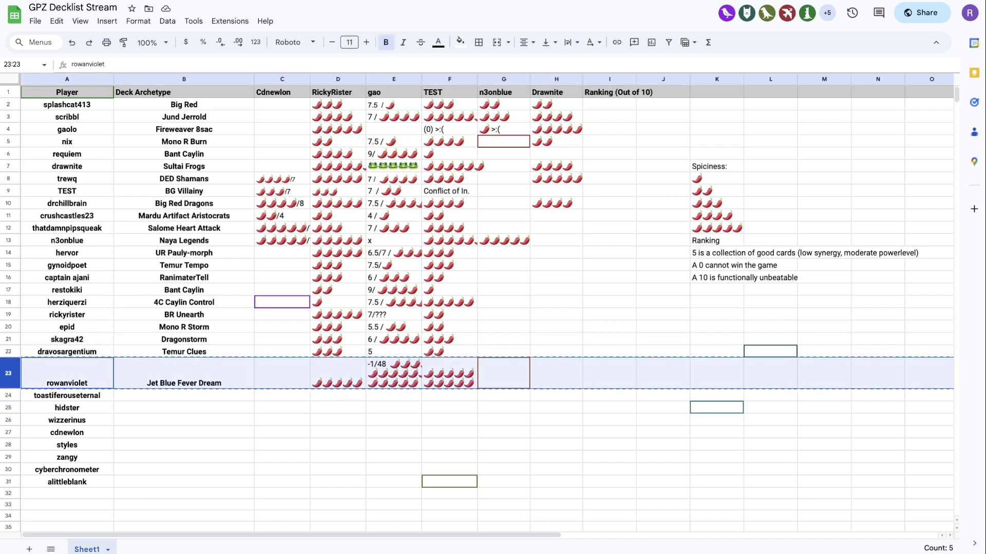
key(Down)
key(Up)
right_click(8, 373)
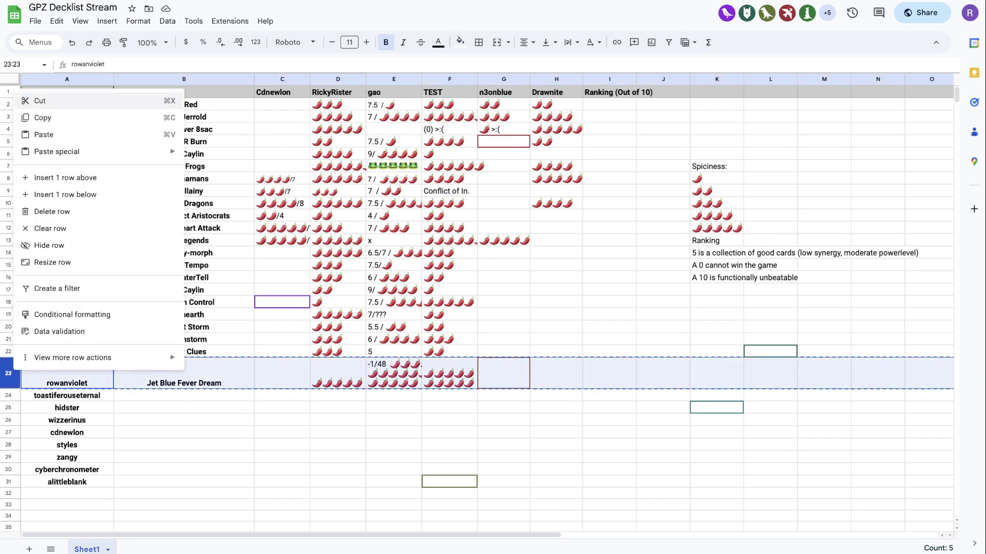
click(65, 195)
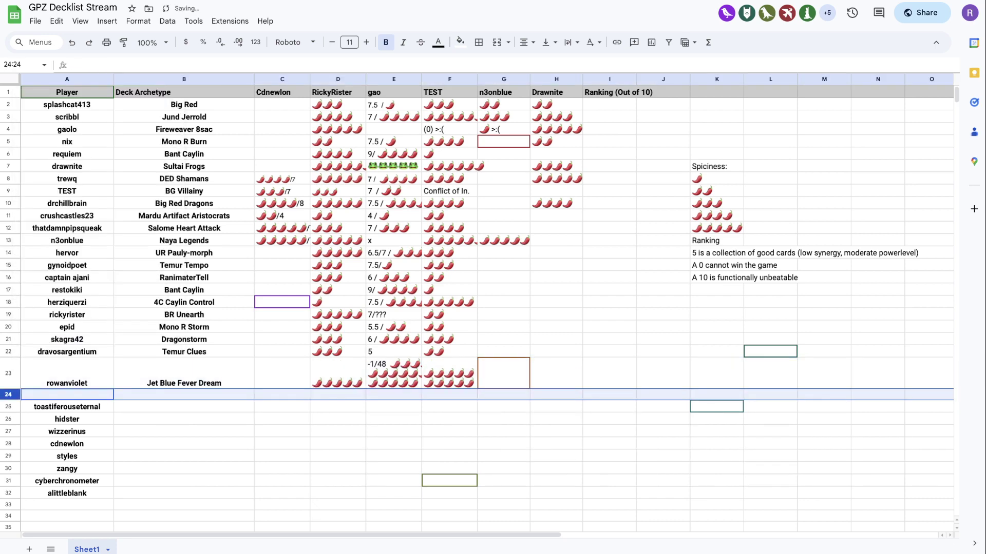
key(ctrl+v)
- Label the deck archetype in the duplicated row 24 as Jet Blue Fever Dream (Real)
double_click(184, 374)
text((REa)
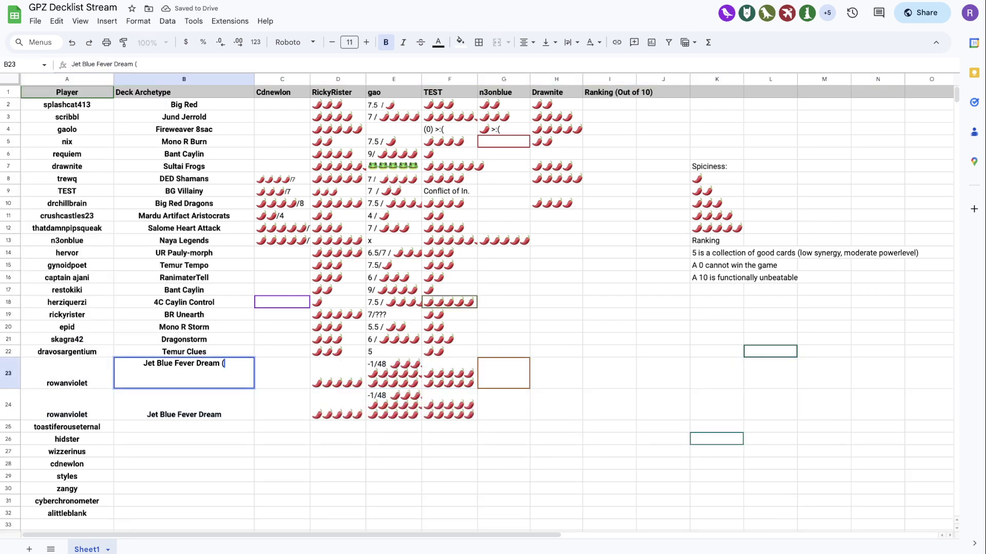
key(BackSpace)
key(BackSpace)
text(eal))
key(Return)
- Replace the rating of the original Jet Blue Fever Dream entry in D23 with -1 followed by one chili
click(338, 401)
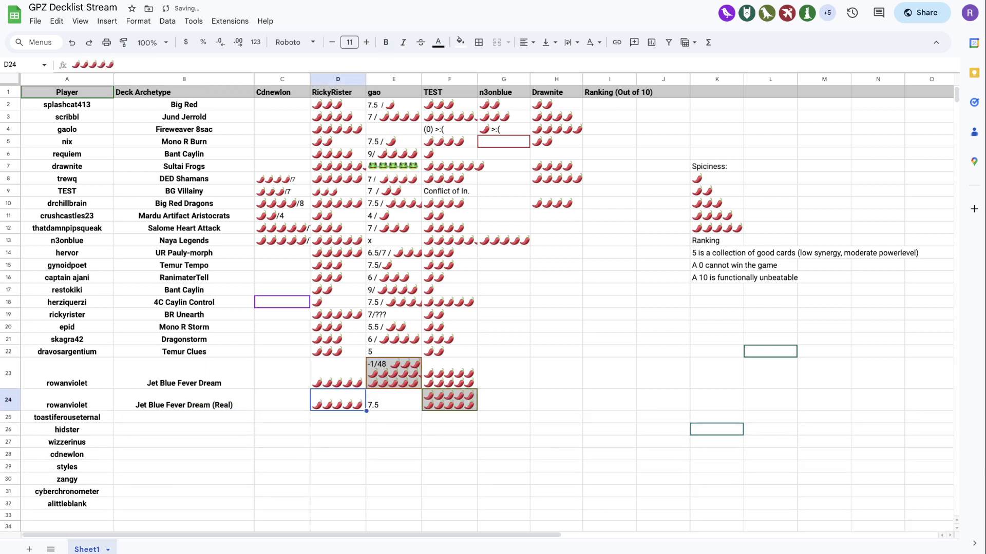
click(338, 373)
key(Delete)
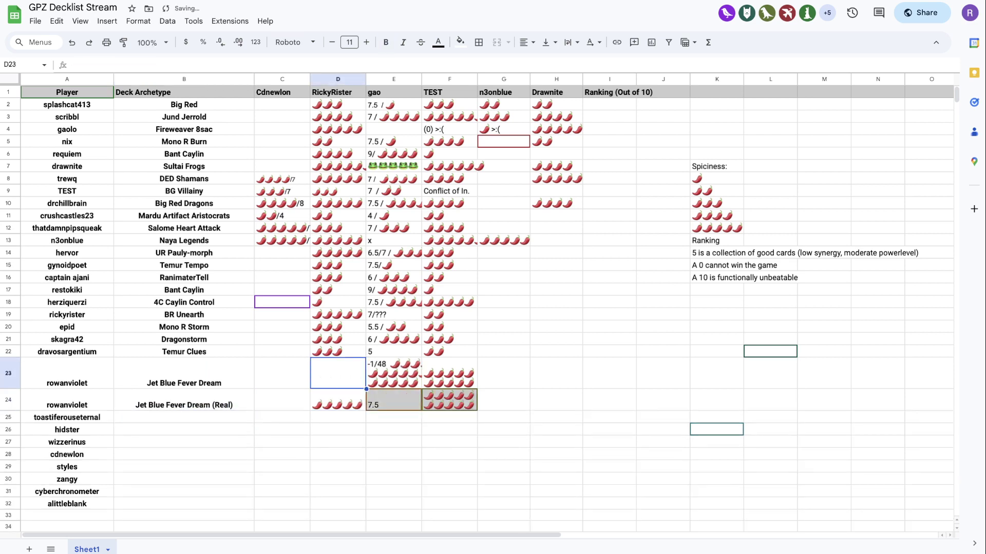
click(717, 179)
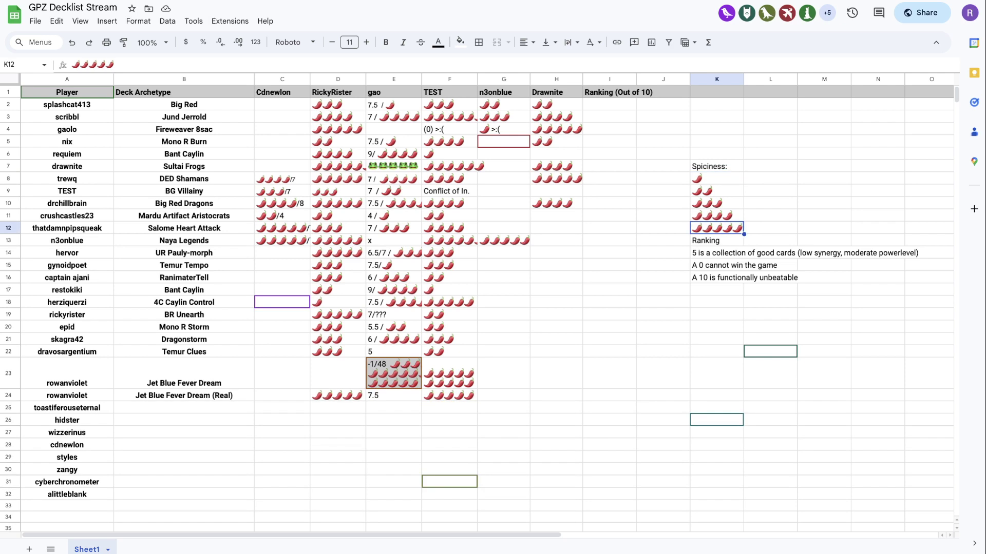
double_click(337, 374)
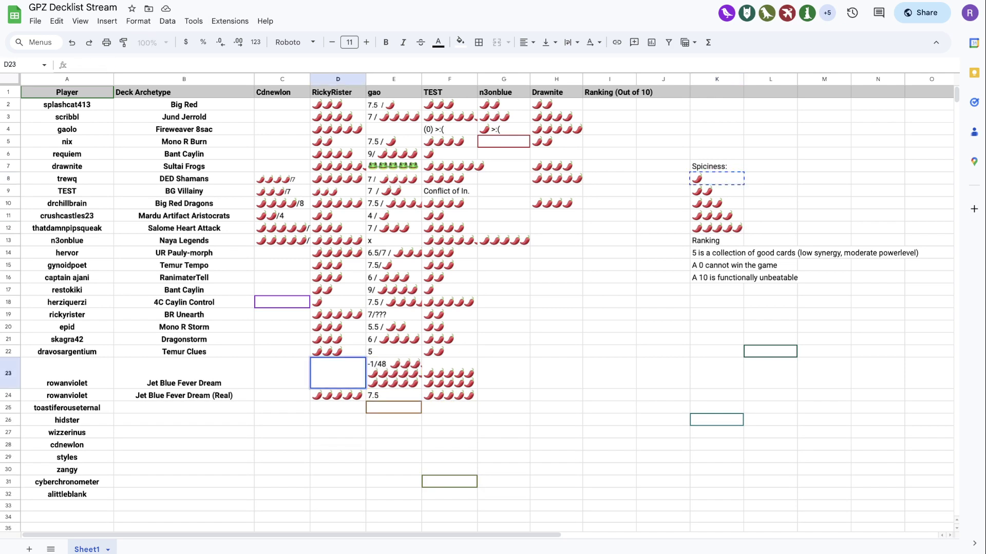
text(-1)
key(ctrl+v)
click(338, 420)
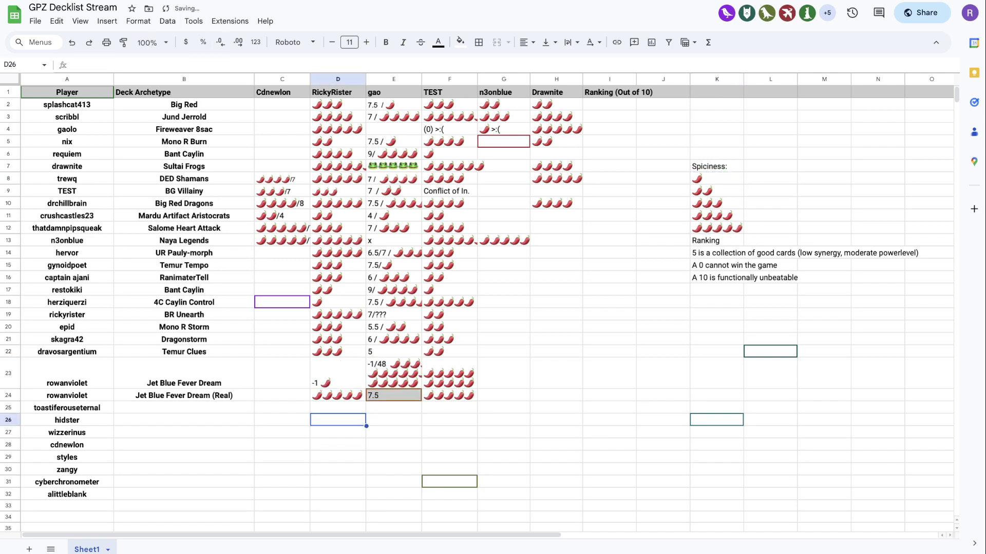
- Check the someBODY ONCE TOLD ME decklist on the Grand Prix Zanzibar page and enter Eurekatell as its deck archetype in B25
key(ctrl+Tab)
scroll(226, 154, down, 4)
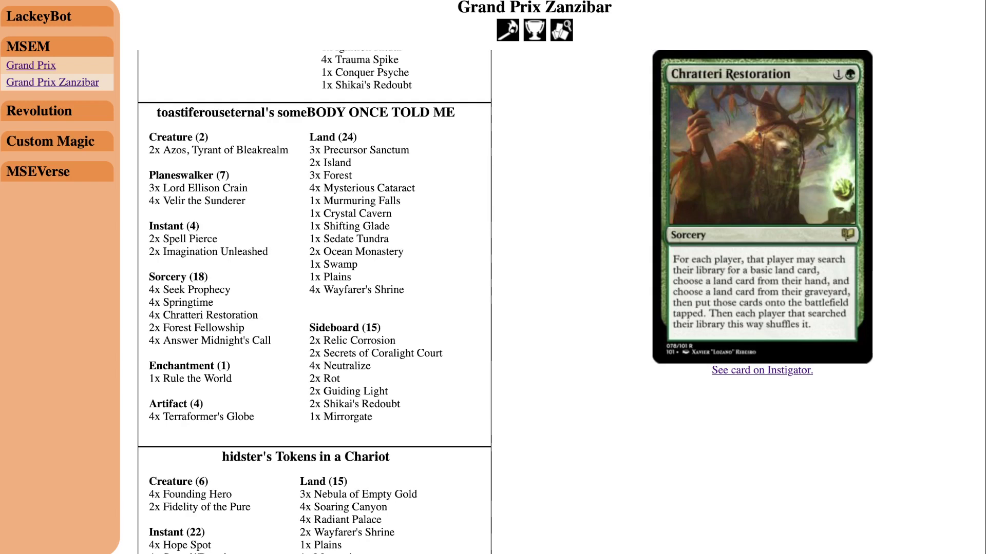
key(ctrl+Tab)
click(184, 407)
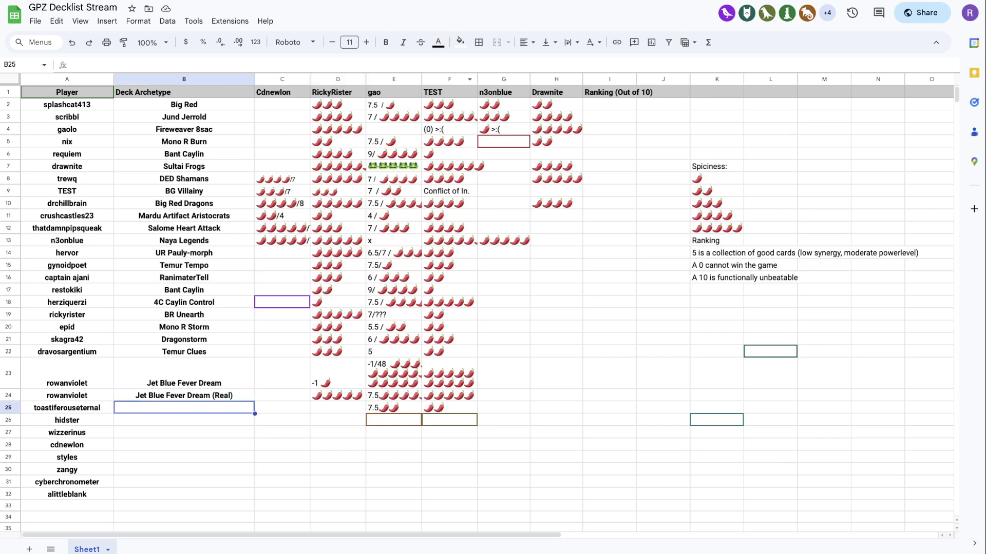
text(Uer)
key(BackSpace)
key(BackSpace)
key(BackSpace)
text(E)
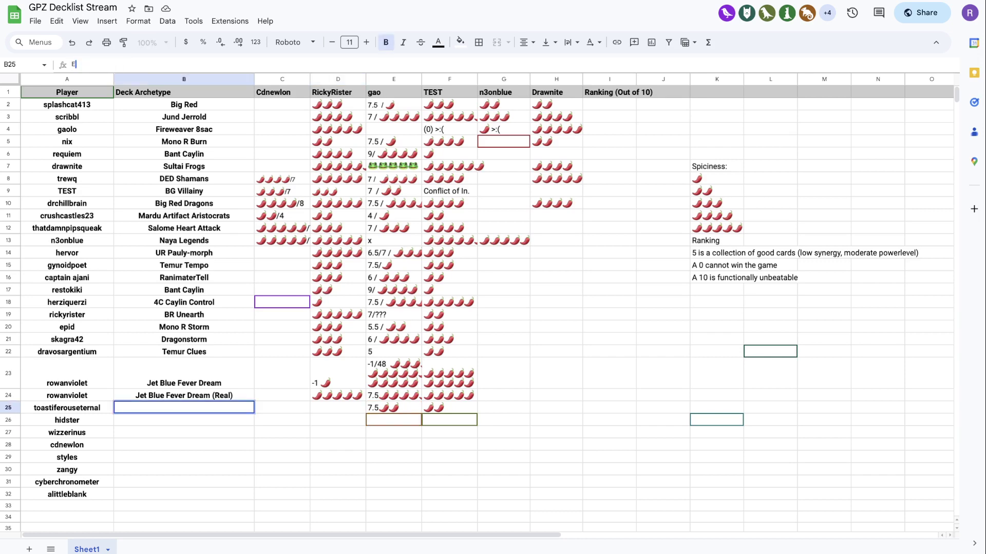
text(urekatell)
- Copy the two-chili spiciness rating from the legend into cell D25 for the Eurekatell deck
click(337, 407)
click(717, 178)
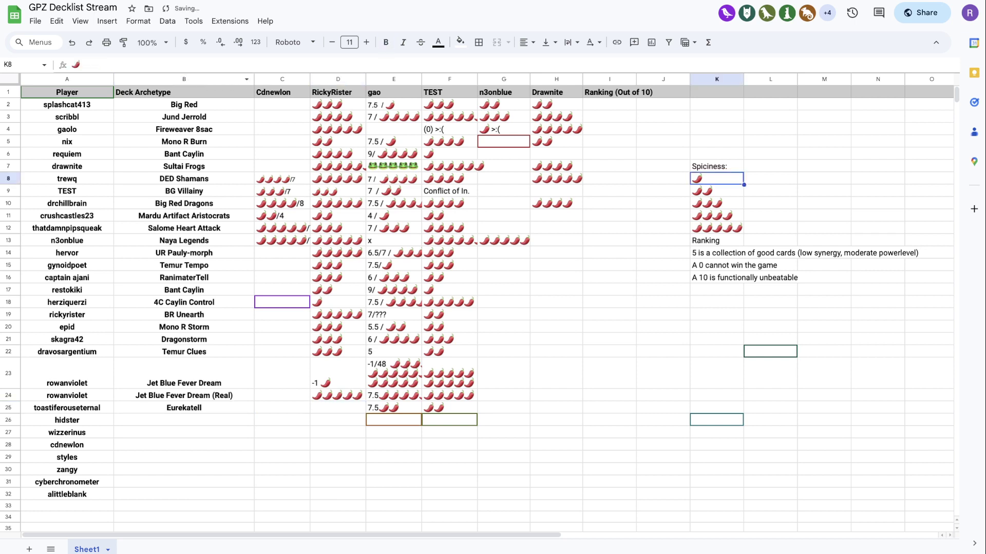
click(717, 191)
key(super+c)
click(338, 407)
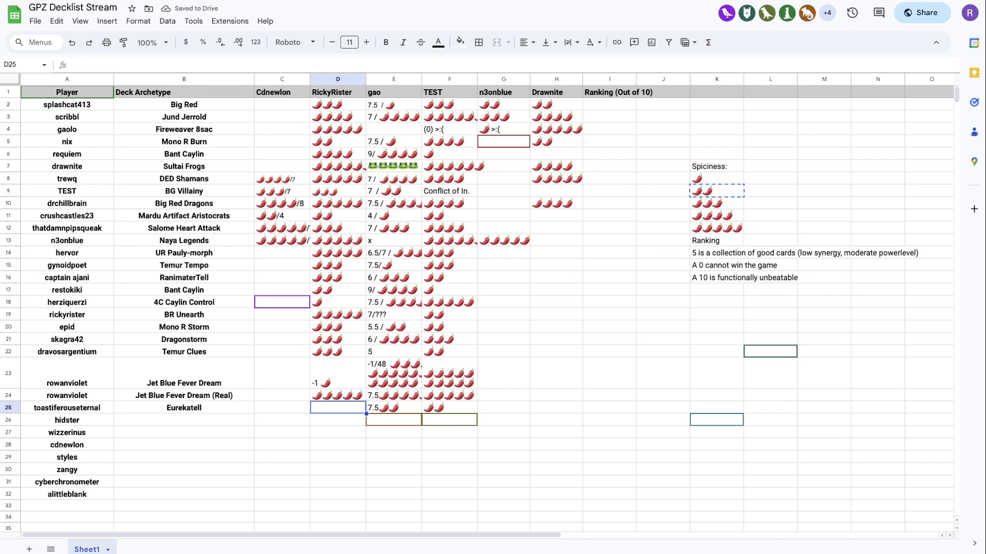
key(super+v)
- Return to the Grand Prix Zanzibar page and examine the Tokens in a Chariot decklist, including Chronicles of the Kitsune
click(111, 1)
scroll(355, 211, down, 1)
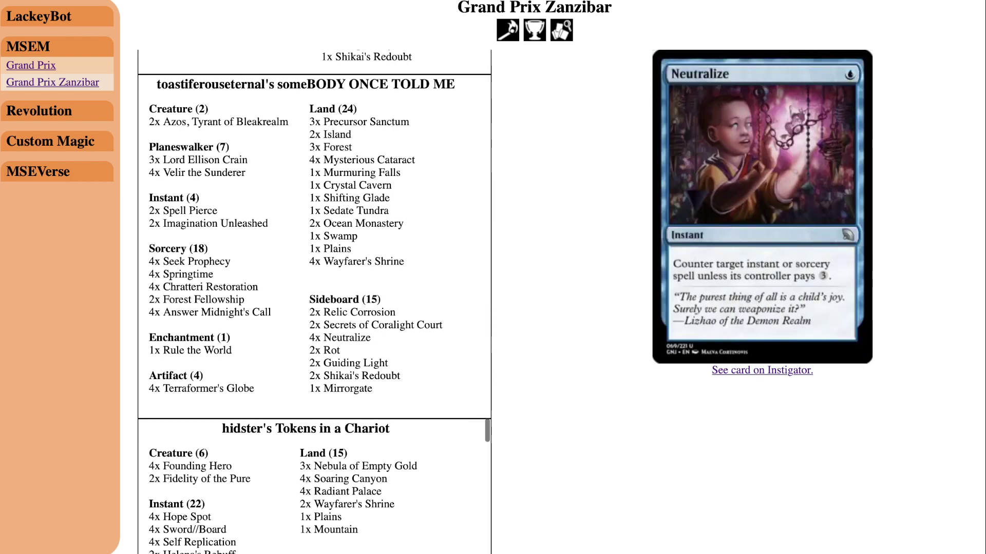
scroll(314, 302, down, 5)
scroll(314, 302, down, 2)
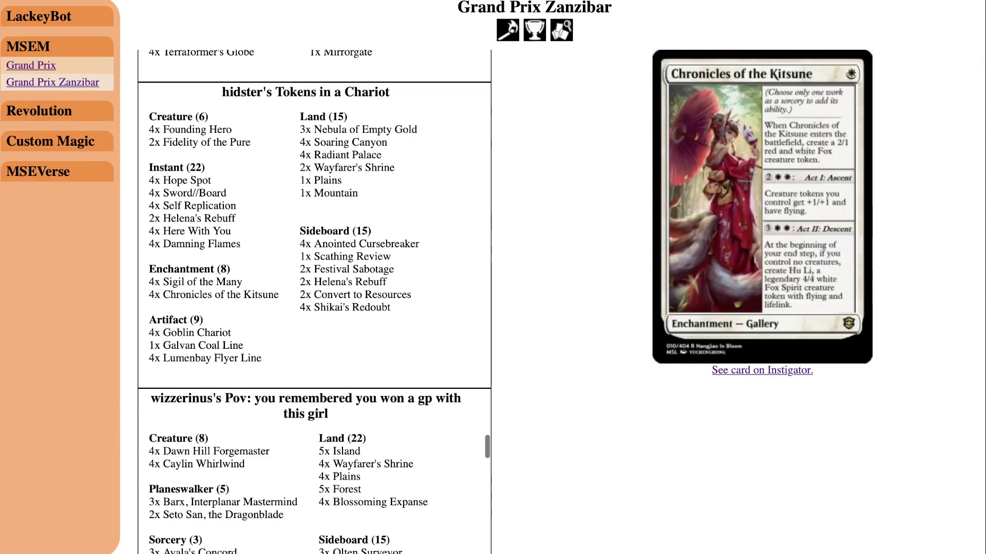
- Look back at the someBODY ONCE TOLD ME decklist and recheck the Tokens in a Chariot cards, including Goblin Chariot and Here With You
scroll(206, 354, up, 9)
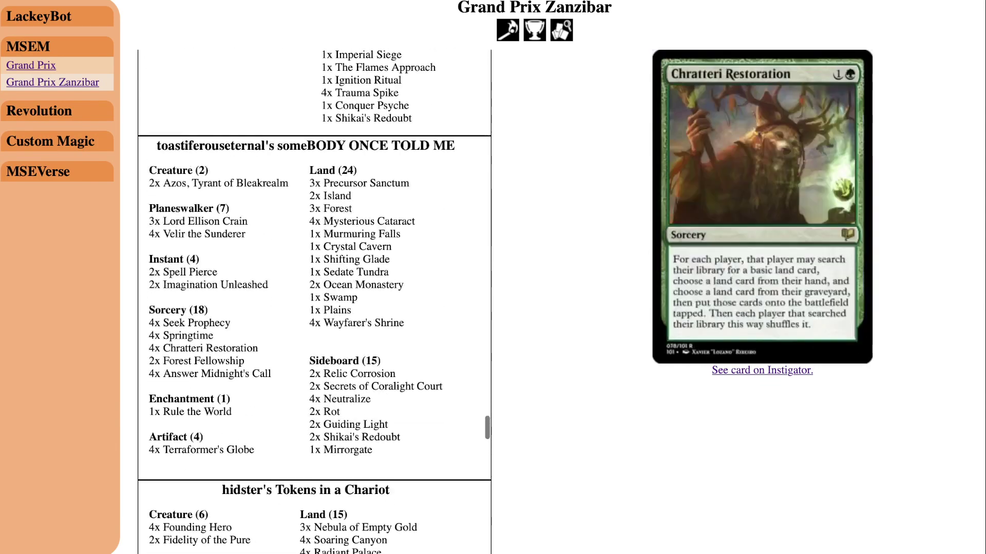
scroll(205, 355, down, 6)
scroll(314, 302, down, 4)
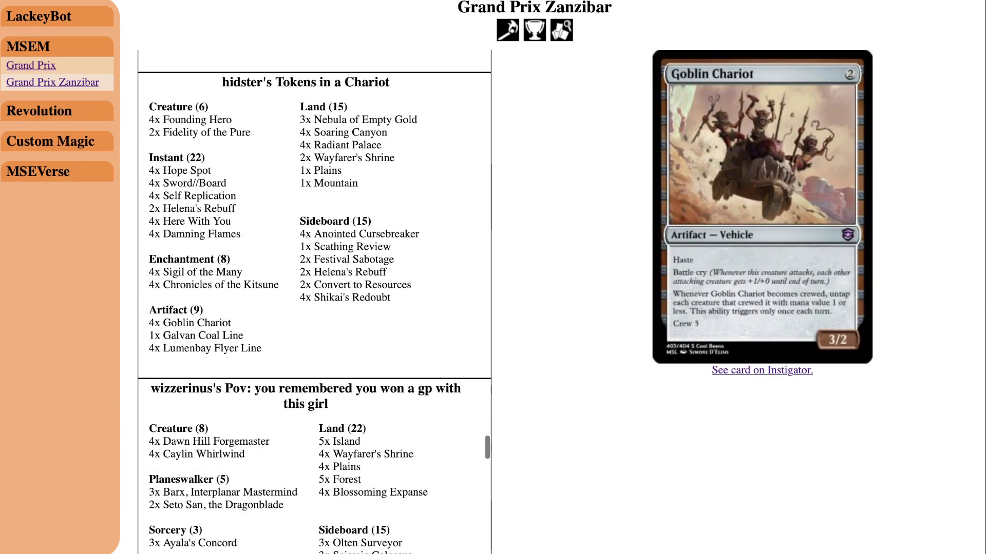
scroll(314, 302, up, 2)
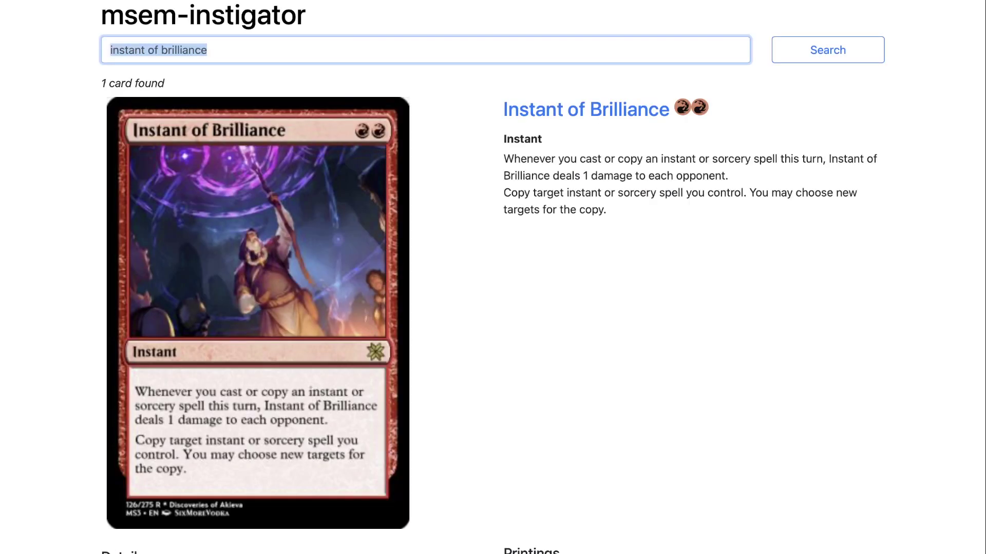
- Search msem-instigator for "of the prine" and open the card page of The Rejection of the Fair Prince
text(of the prine)
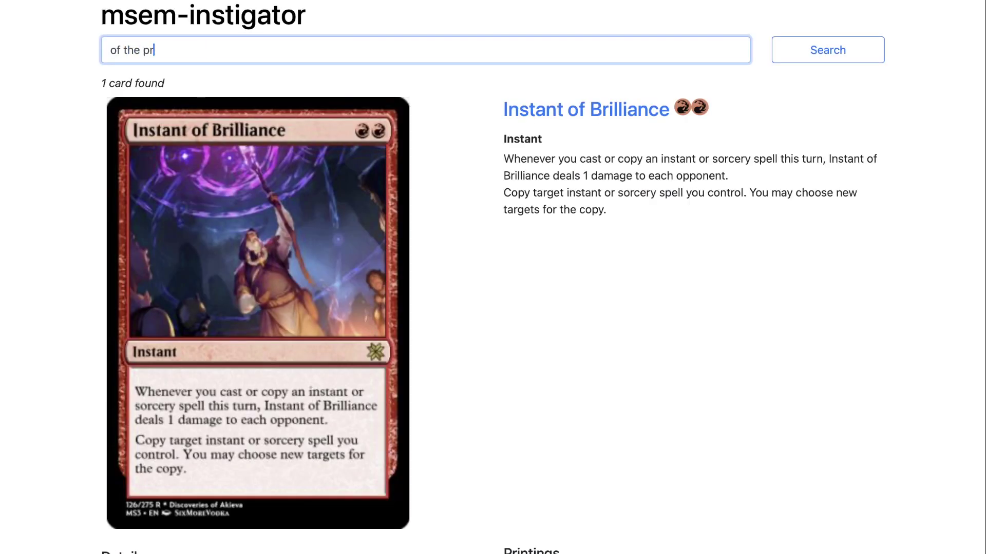
key(Return)
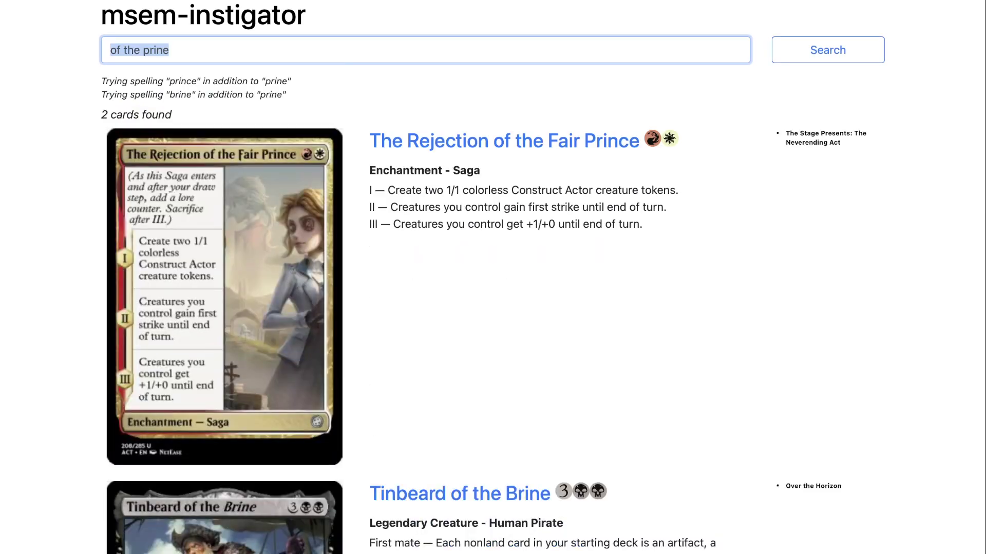
click(503, 141)
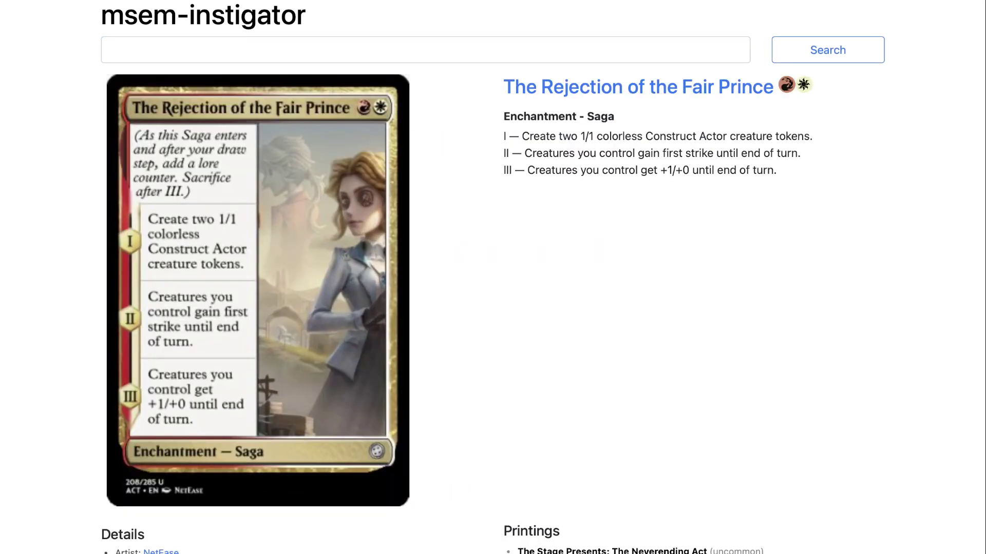
- Switch to the GPZ Decklist Stream spreadsheet and paste the two-chili spiciness rating into D26
key(ctrl+Tab)
key(ctrl+Tab)
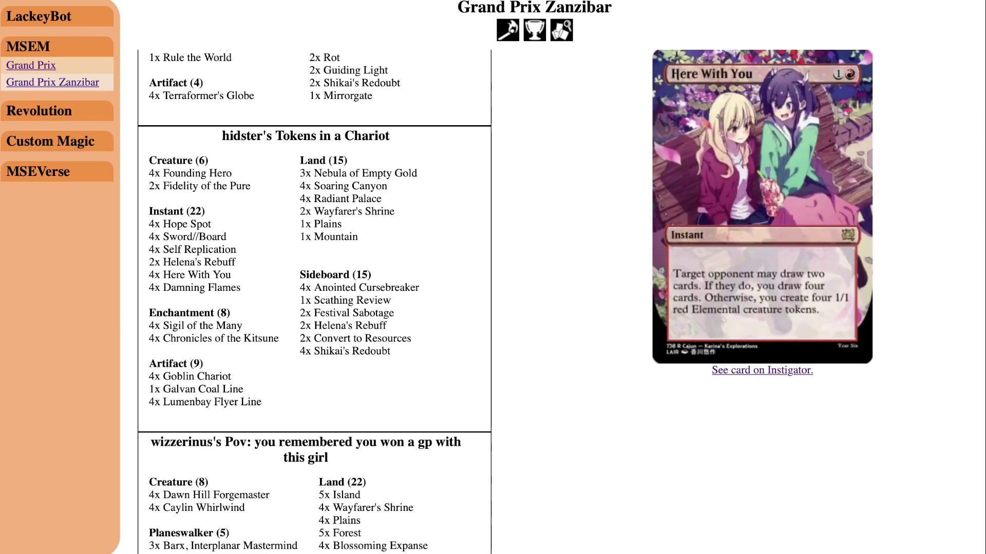
key(ctrl+Tab)
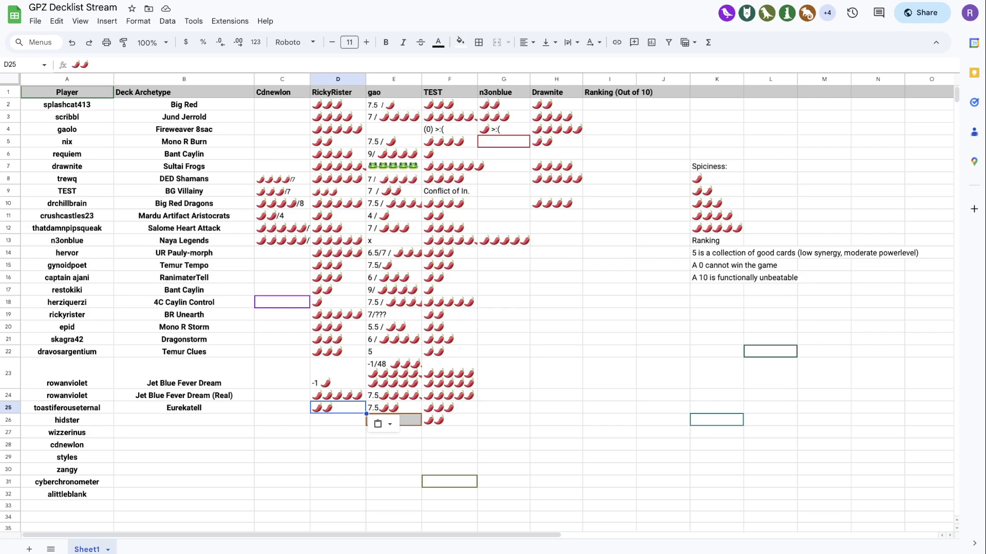
click(717, 191)
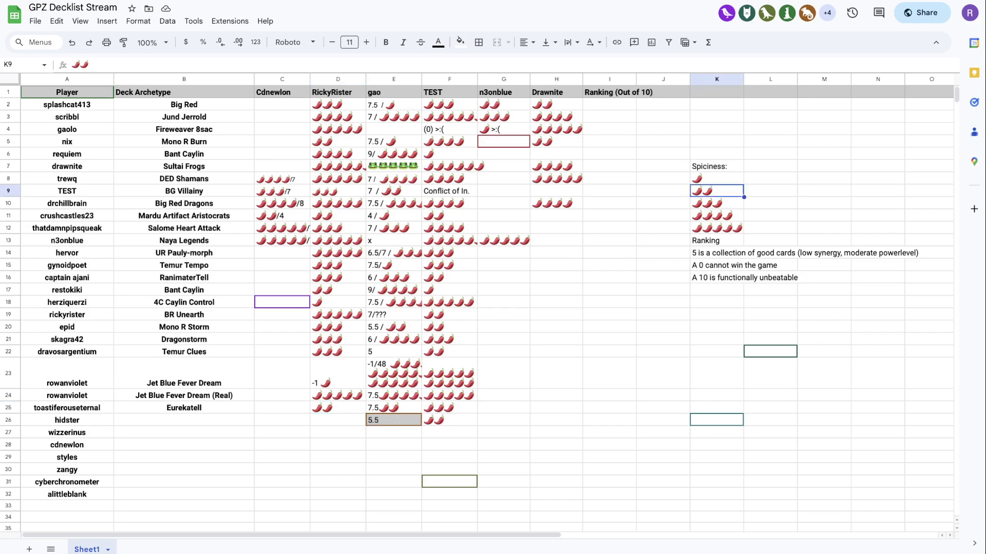
click(338, 421)
key(ctrl+v)
- Enter RW Chariot as the deck archetype in B26
click(183, 420)
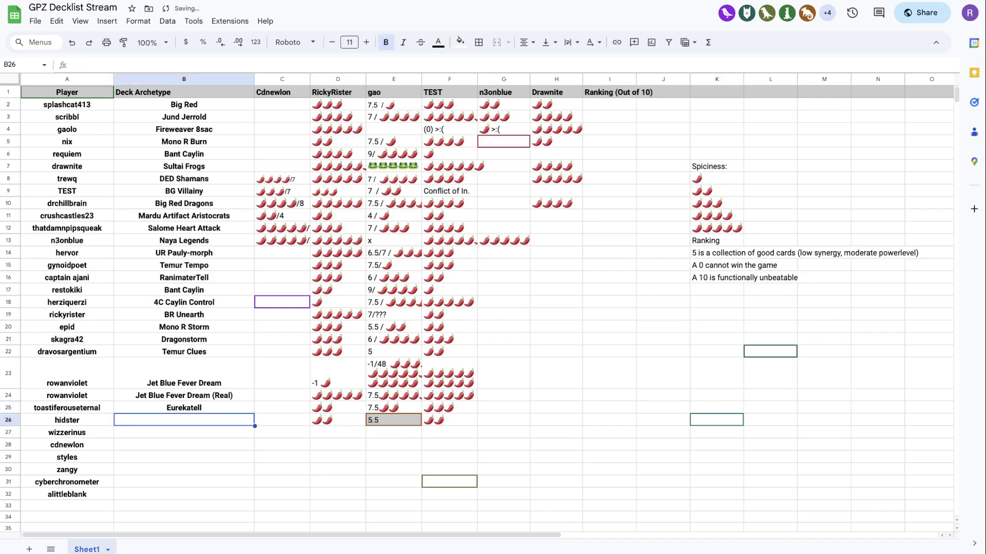
text(RW)
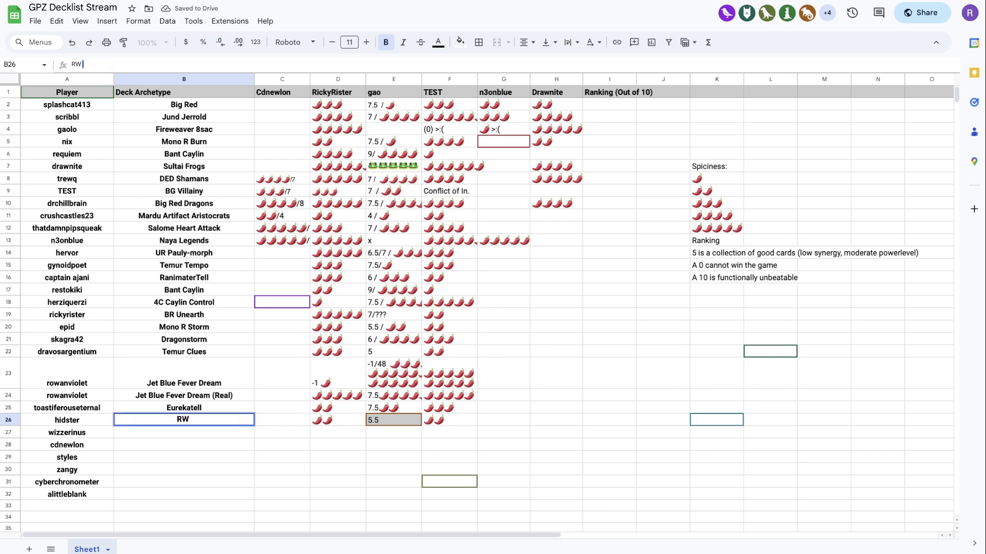
text( Chariot)
click(450, 314)
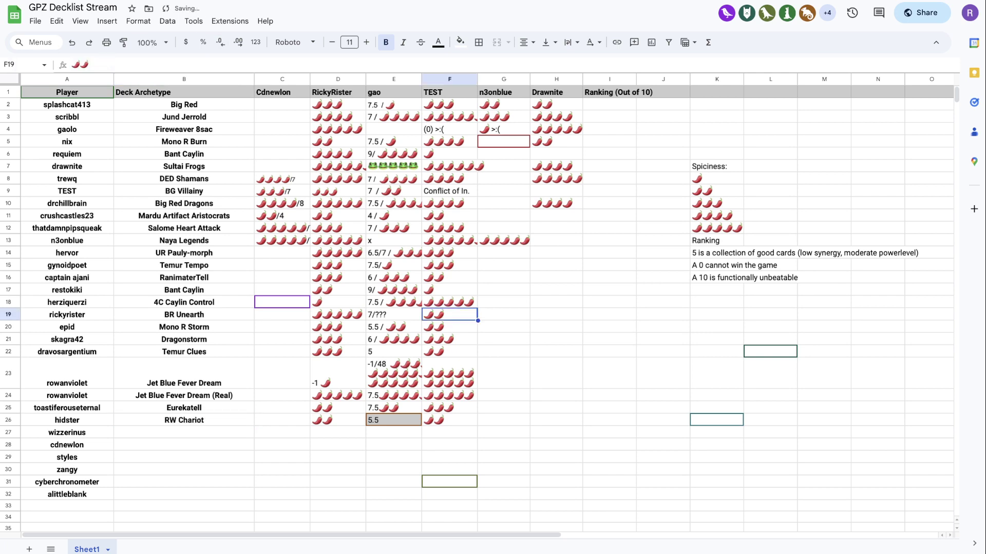
- Return to the Grand Prix Zanzibar page and examine the Tokens in a Chariot decklist and the "you remembered you won a gp with this girl" decklist
key(ctrl+Tab)
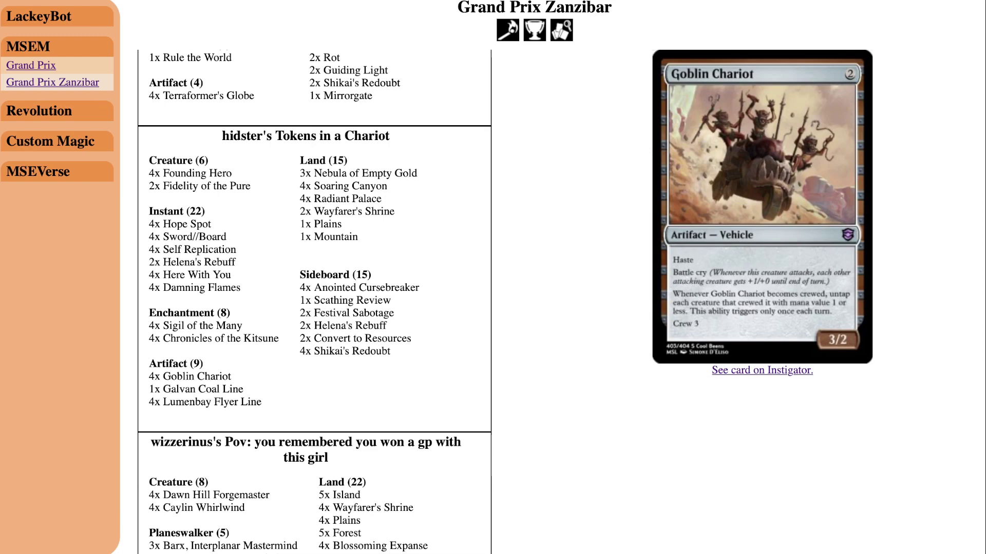
mouse_move(199, 262)
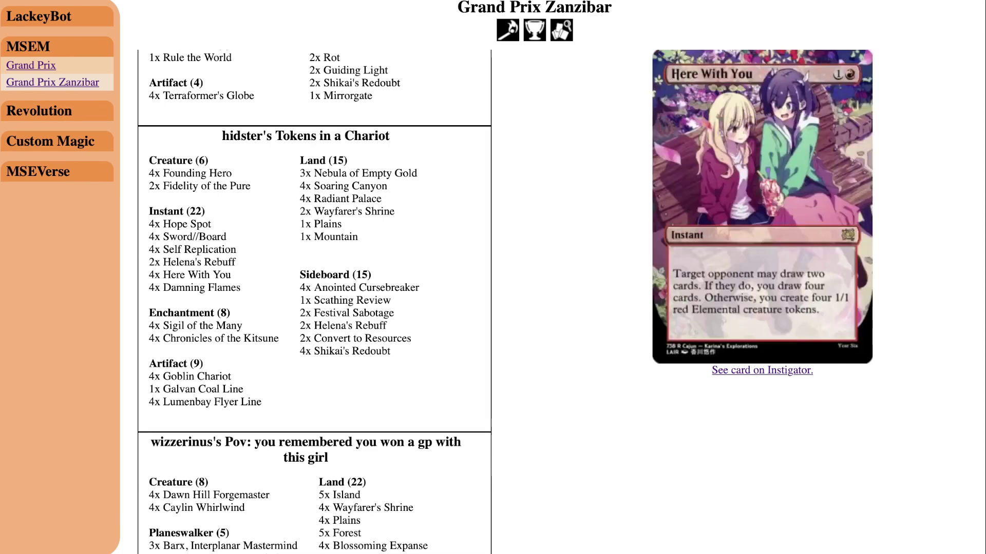
scroll(315, 303, down, 2)
scroll(195, 215, up, 1)
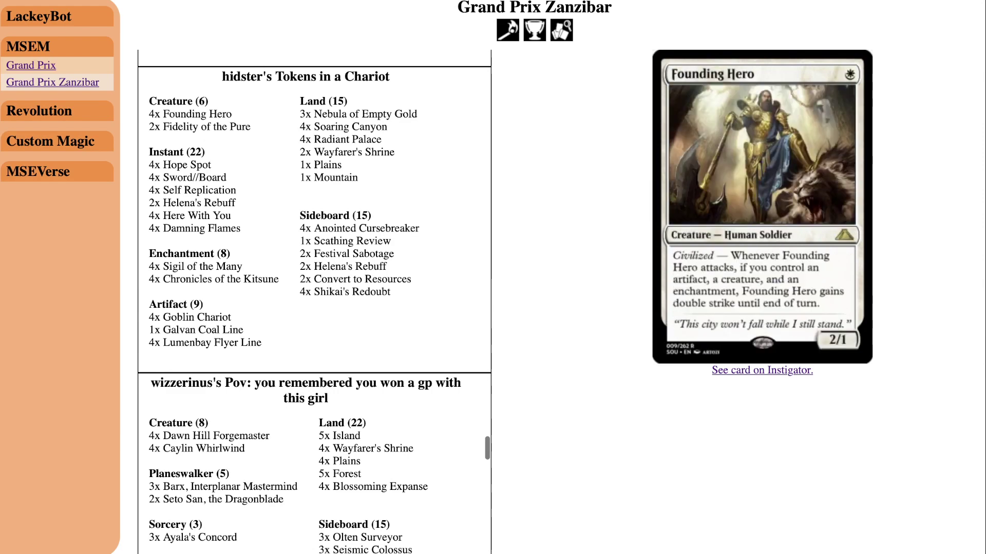
scroll(338, 239, down, 5)
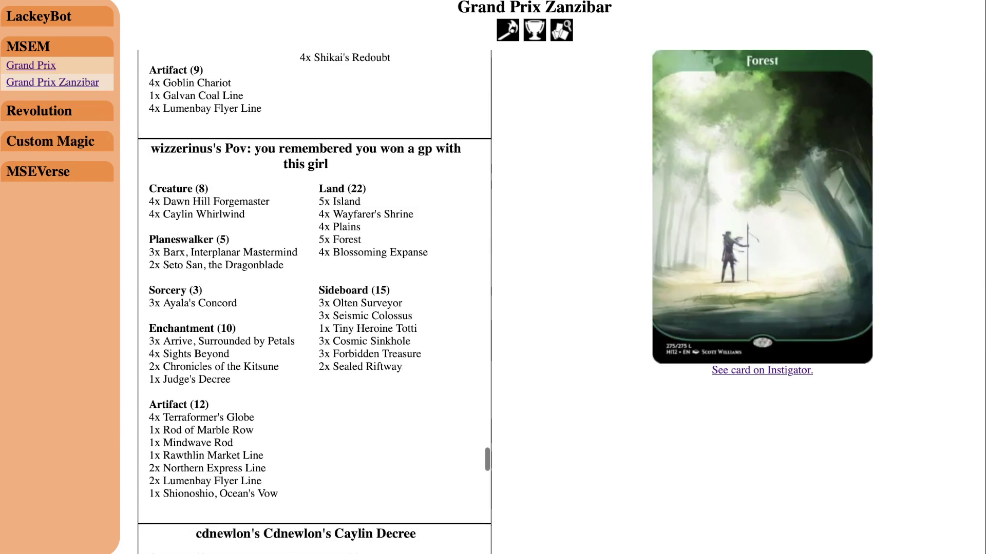
scroll(314, 302, up, 4)
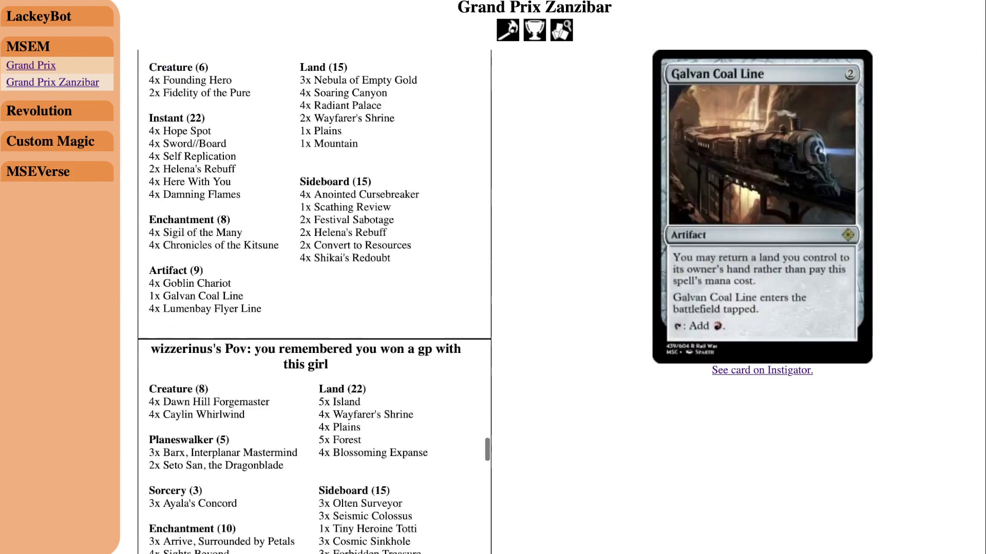
scroll(185, 247, up, 2)
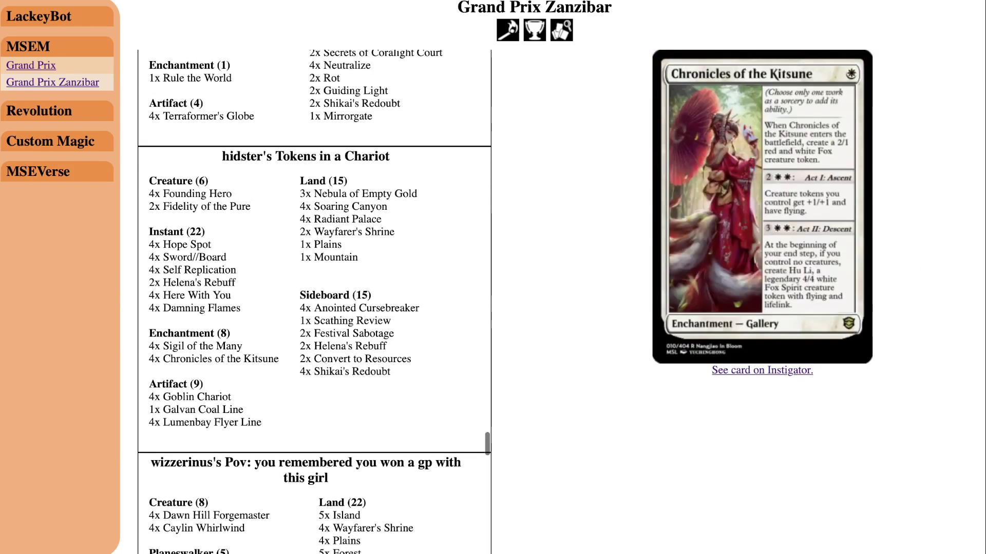
scroll(314, 302, down, 7)
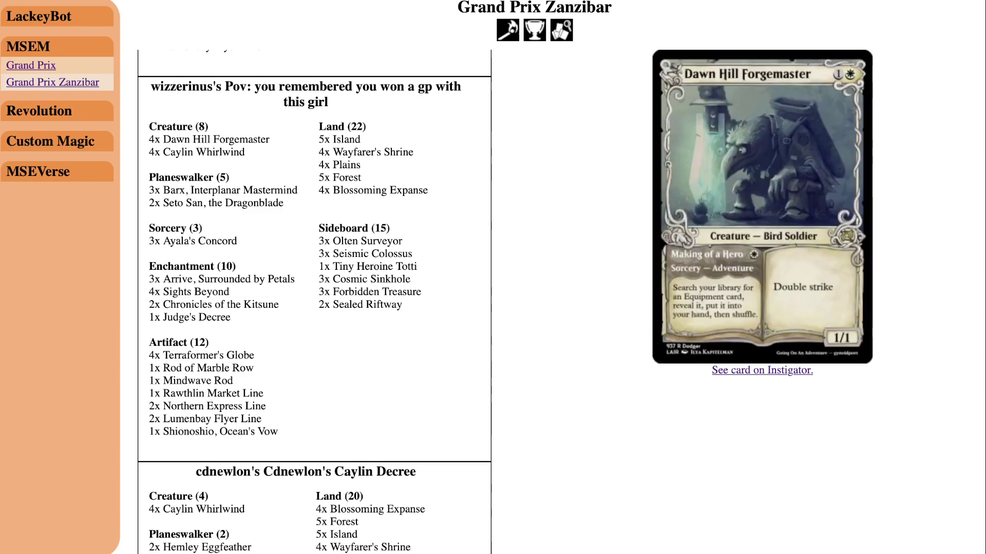
scroll(205, 138, down, 1)
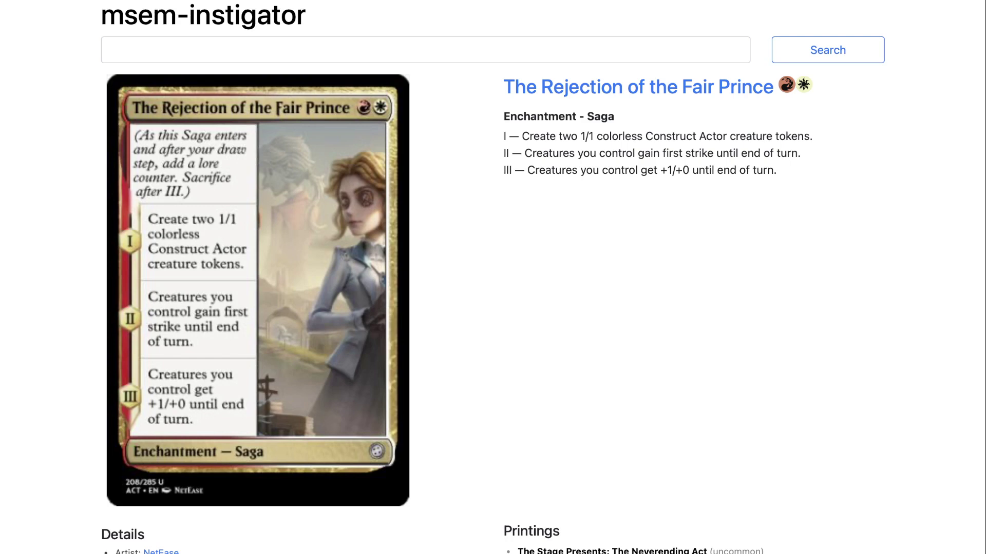
- Search msem-instigator for "death pits trophy" and view the card
text(daet)
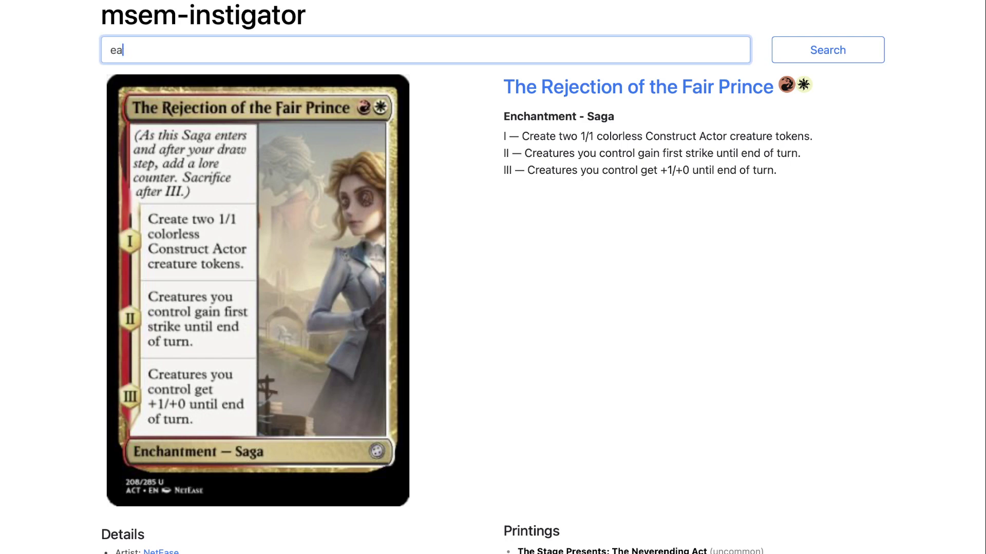
text(h)
key(BackSpace)
key(BackSpace)
key(BackSpace)
key(BackSpace)
text(eath pits trophy)
key(Return)
scroll(493, 277, down, 1)
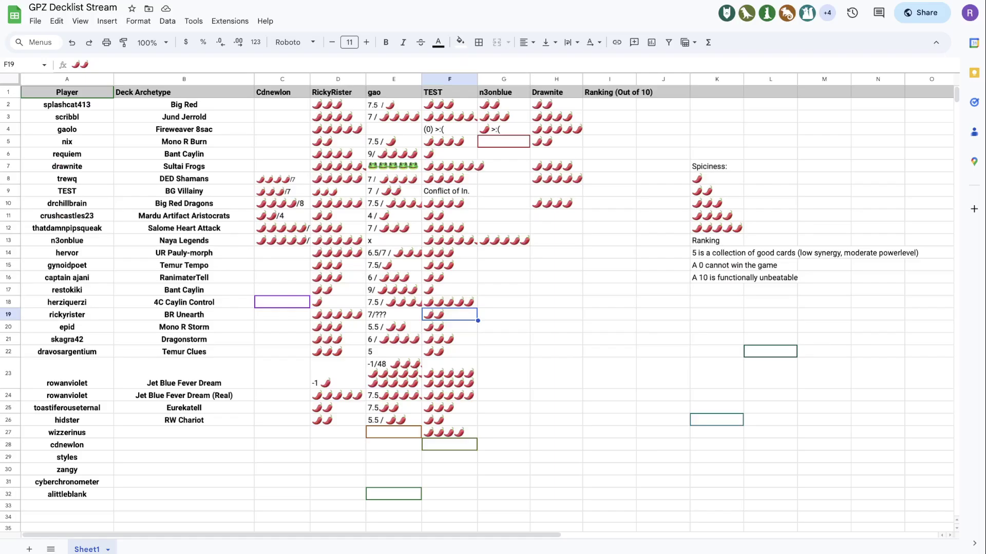
- Enter 4C Caylin as the deck archetype in B27 of the GPZ Decklist Stream spreadsheet
scroll(476, 309, down, 1)
click(184, 408)
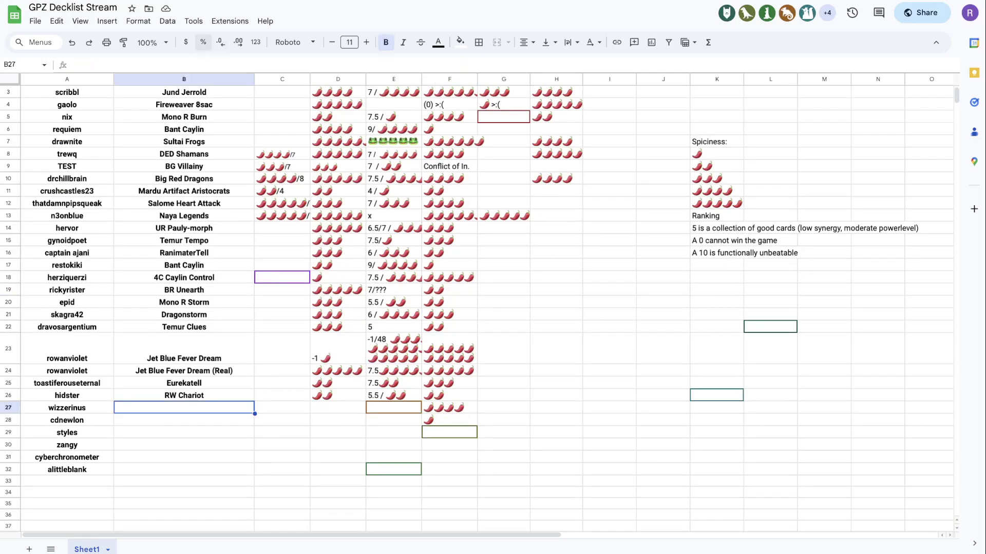
click(203, 65)
text(4C Calyin)
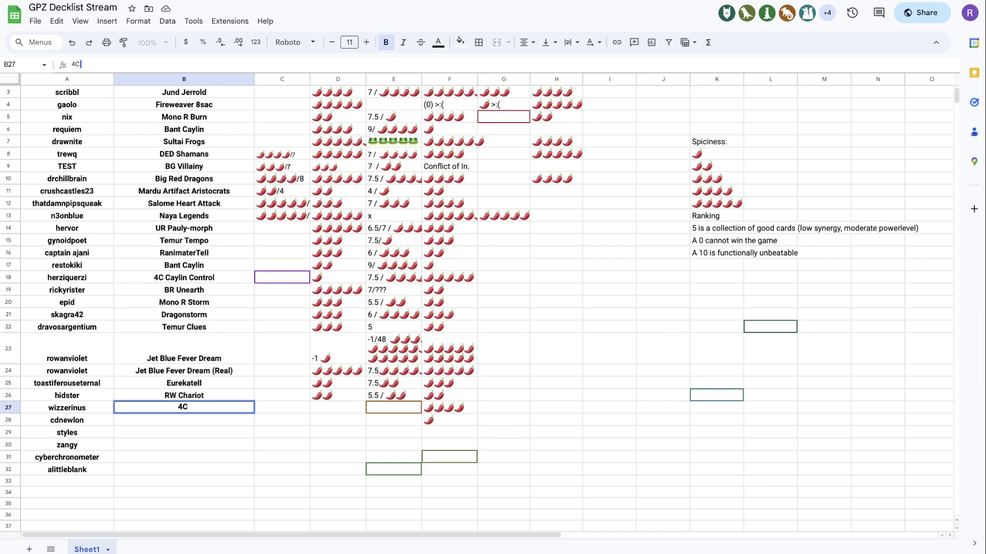
key(BackSpace)
key(BackSpace)
key(BackSpace)
key(BackSpace)
key(BackSpace)
key(BackSpace)
text(aylin)
- Copy the two-chili spiciness rating from the legend into D27 for the 4C Caylin deck
click(338, 408)
click(716, 166)
key(ctrl+c)
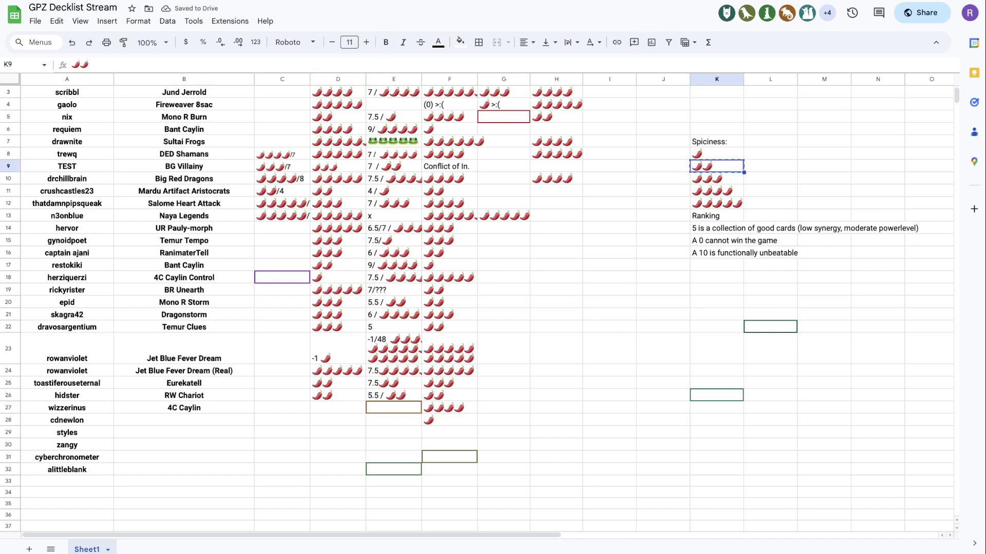
click(338, 408)
key(ctrl+v)
- Return to the Grand Prix Zanzibar page and examine the Caylin Decree and Spaceless Princess decklists, including Unexplored Regions and Cane Dancer
key(ctrl+Tab)
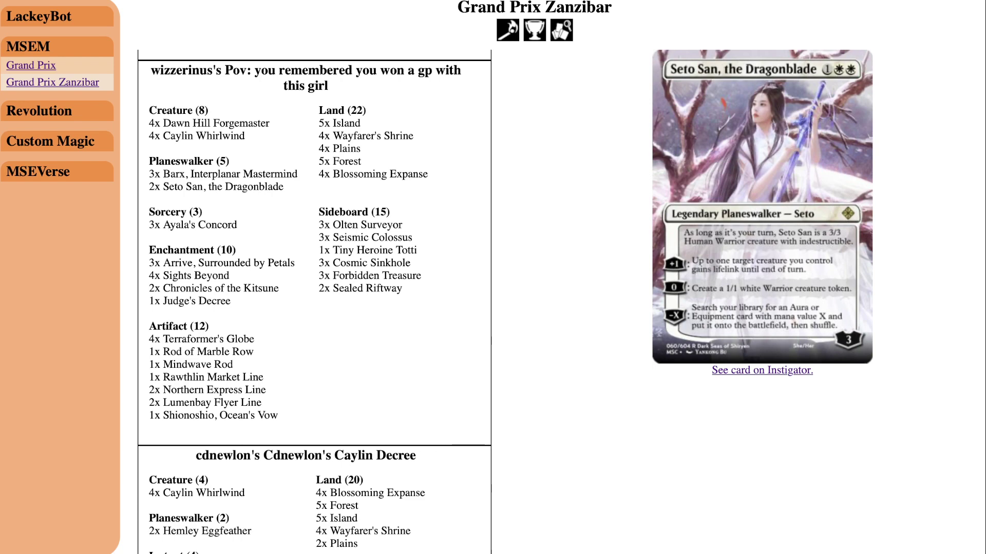
scroll(281, 189, down, 6)
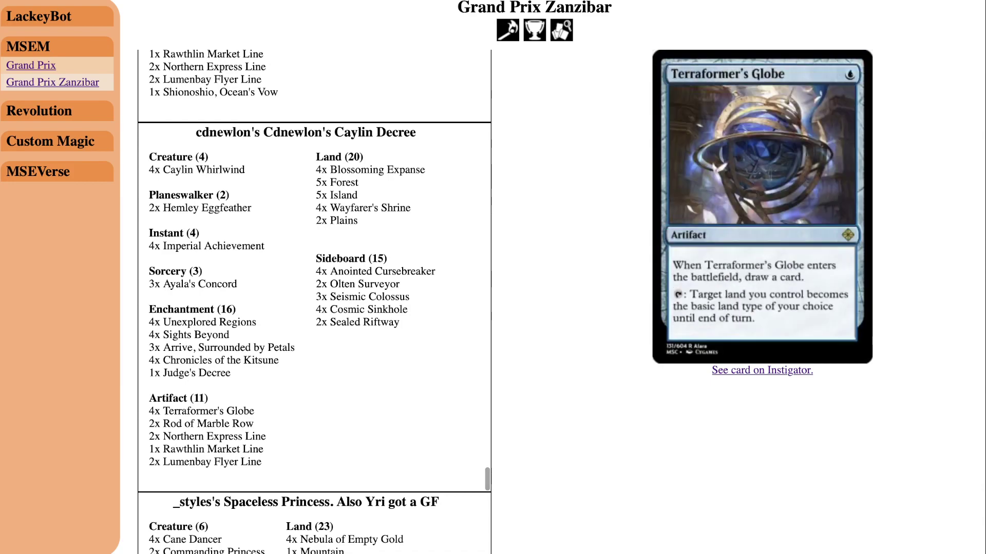
scroll(314, 302, down, 5)
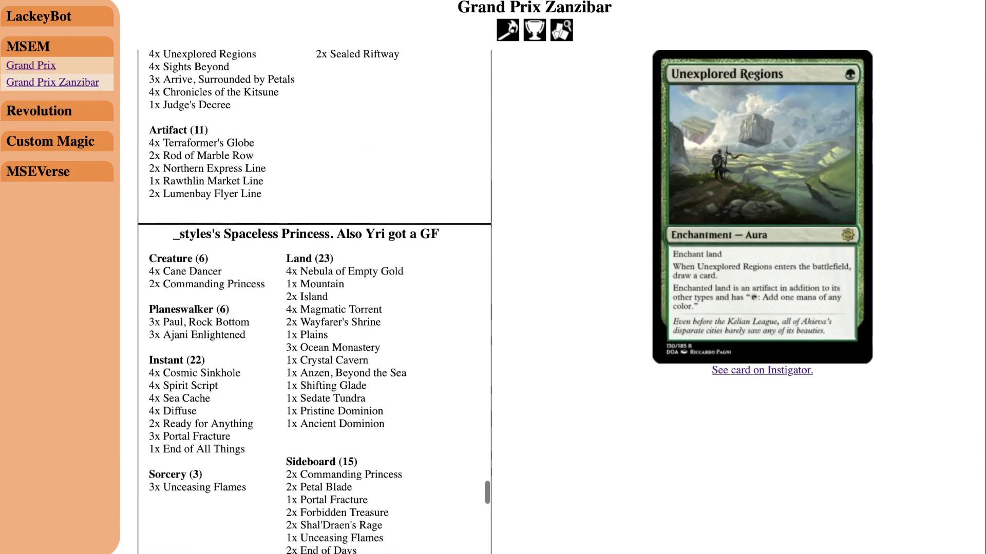
scroll(314, 301, down, 3)
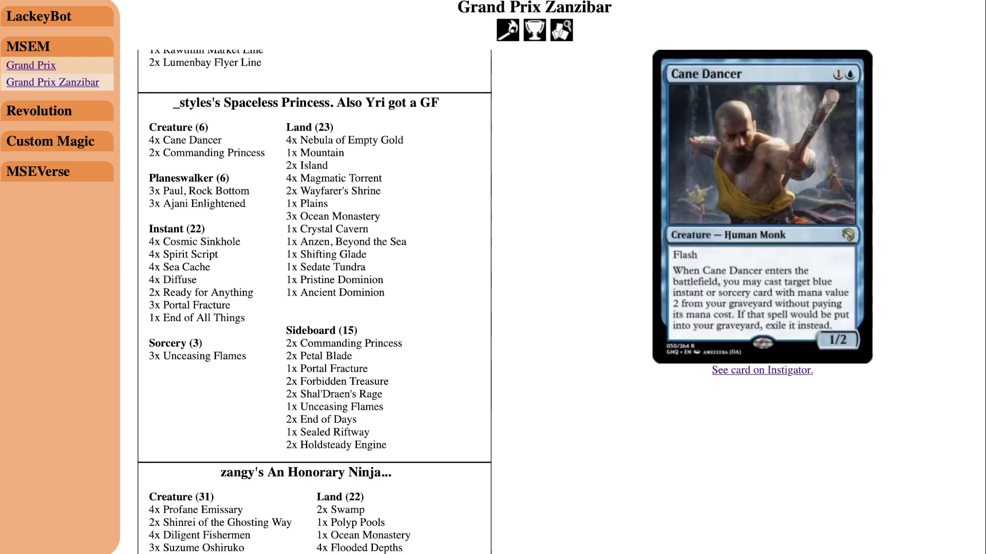
- Search msem-instigator for "thunder road" and read the card's text, printings, legalities and changes
key(ctrl+Tab)
key(ctrl+Tab)
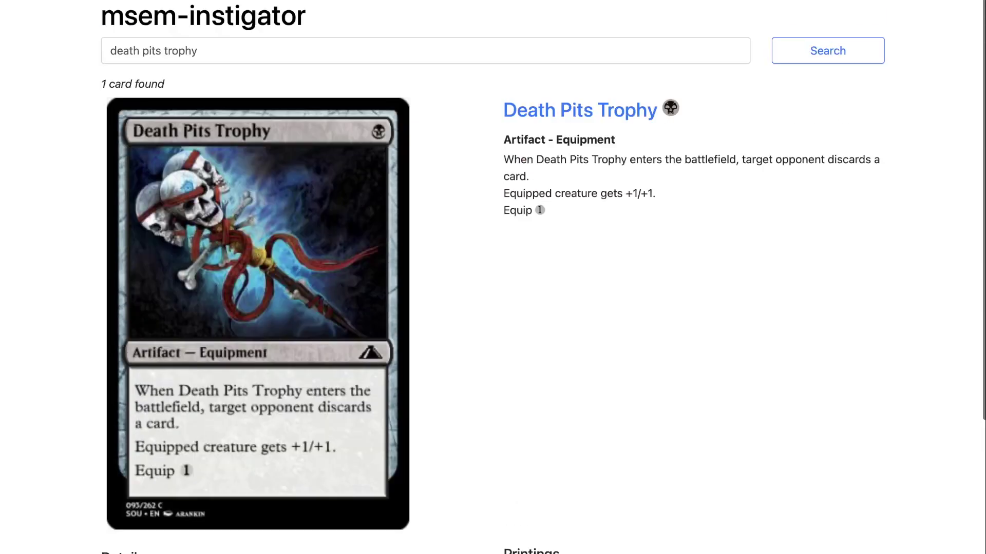
triple_click(154, 50)
text(thunder road)
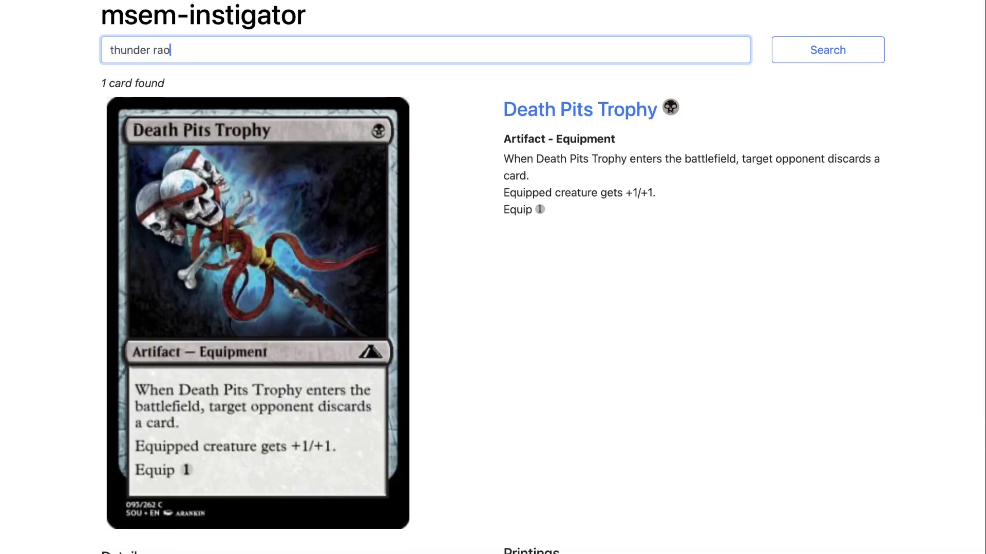
key(Return)
scroll(493, 277, down, 3)
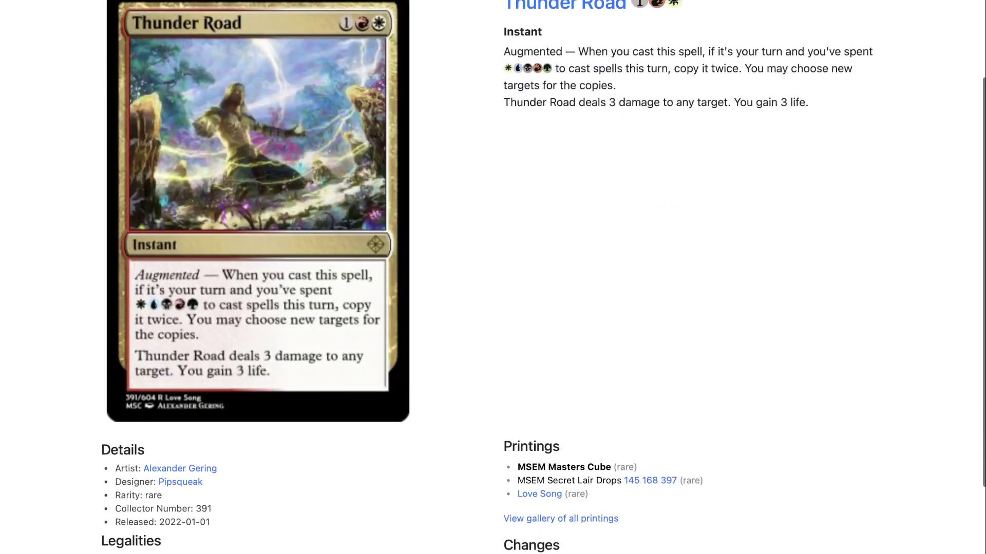
scroll(493, 277, up, 1)
scroll(492, 277, down, 4)
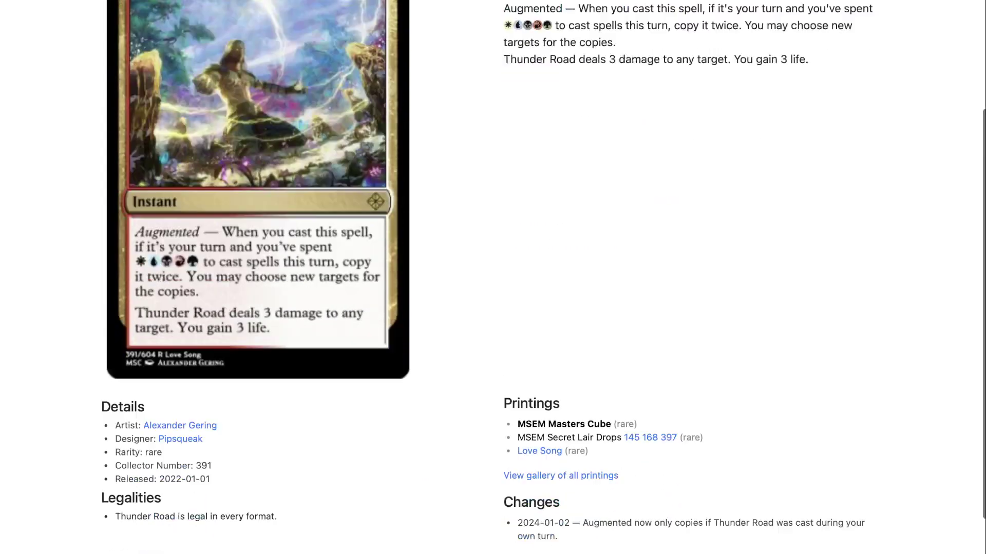
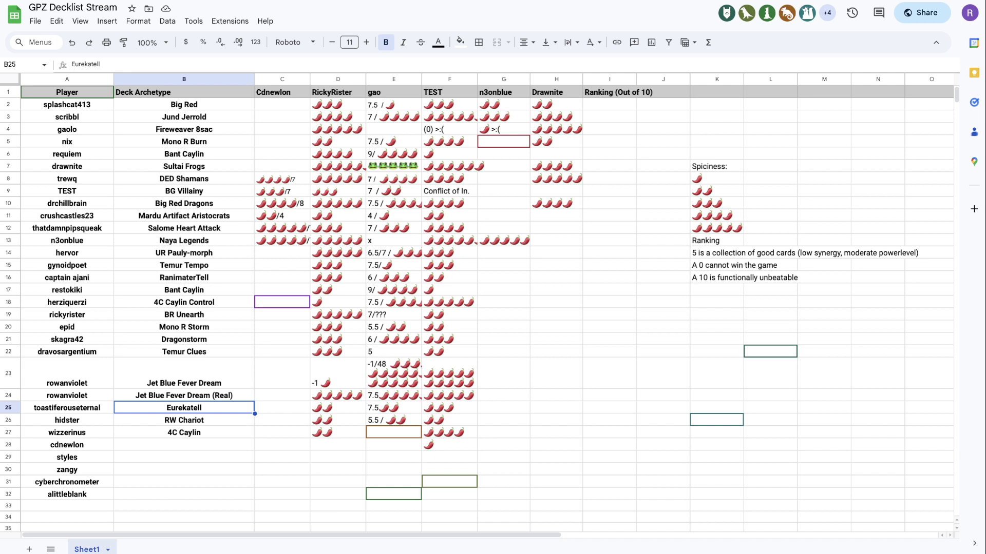
click(66, 277)
click(184, 278)
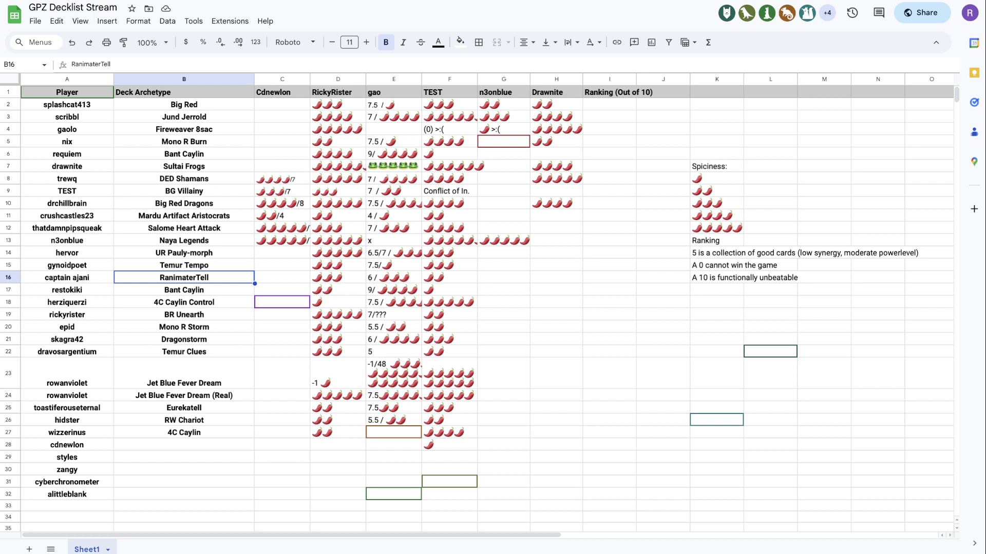
- Correct the deck archetype in B16 to ReanimatorTell
click(184, 421)
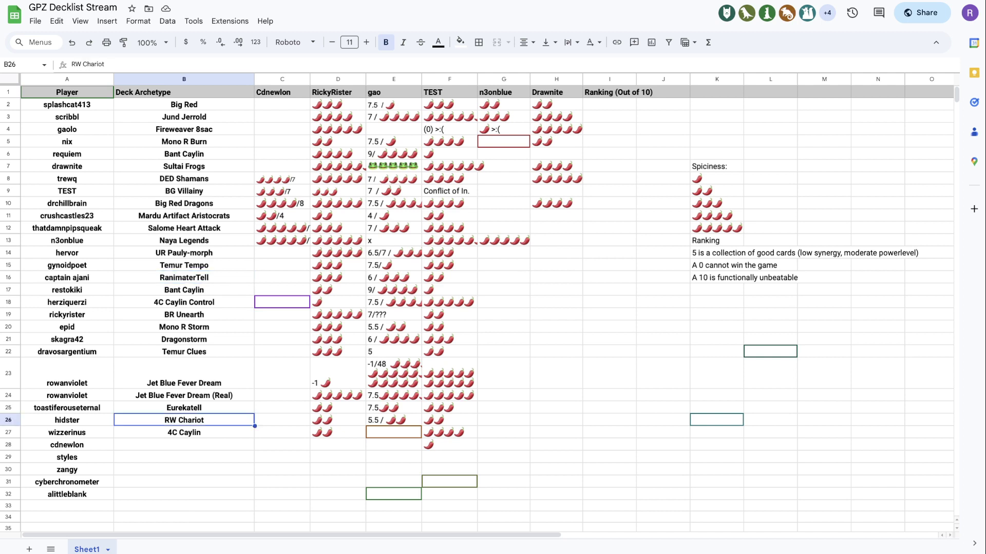
click(183, 278)
text(reanima)
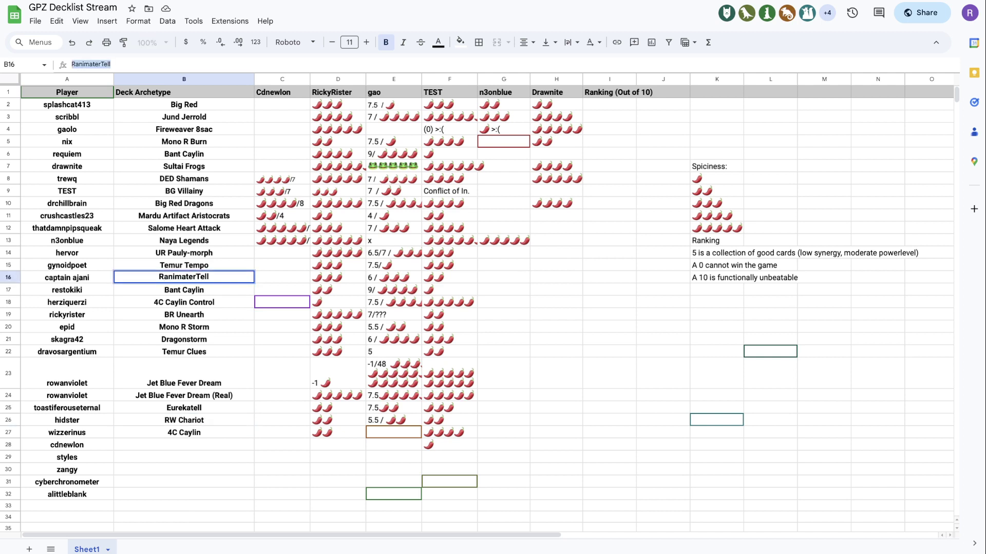
text(torTell)
key(Return)
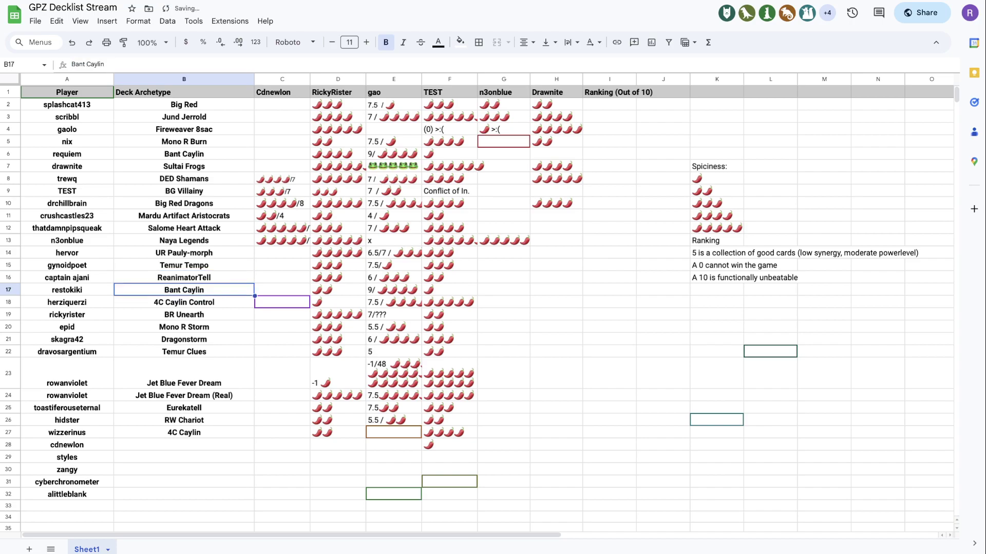
- On the Grand Prix Zanzibar page, examine the Spaceless Princess deck's lands and the Burning fires decklist from the Round 1 matches
key(ctrl+Tab)
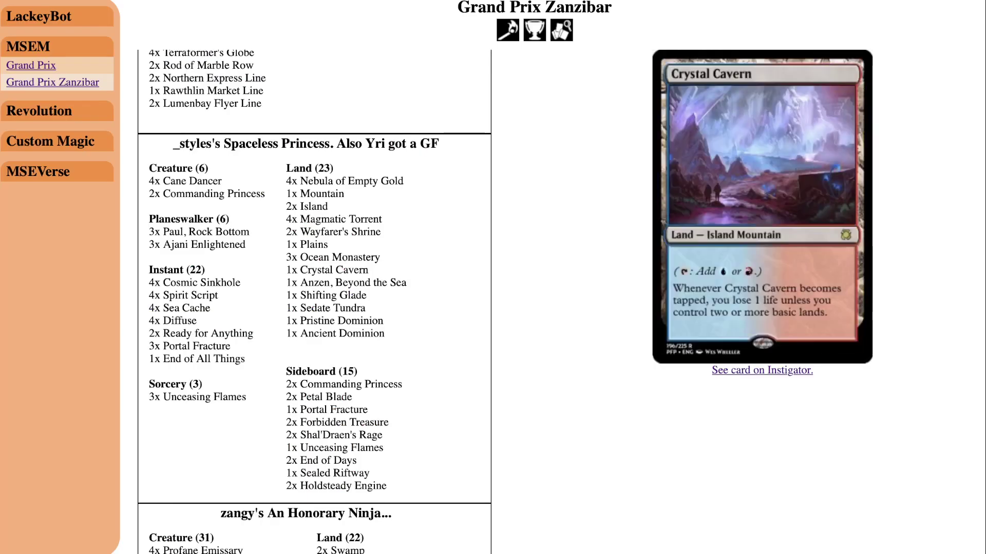
scroll(333, 264, down, 1)
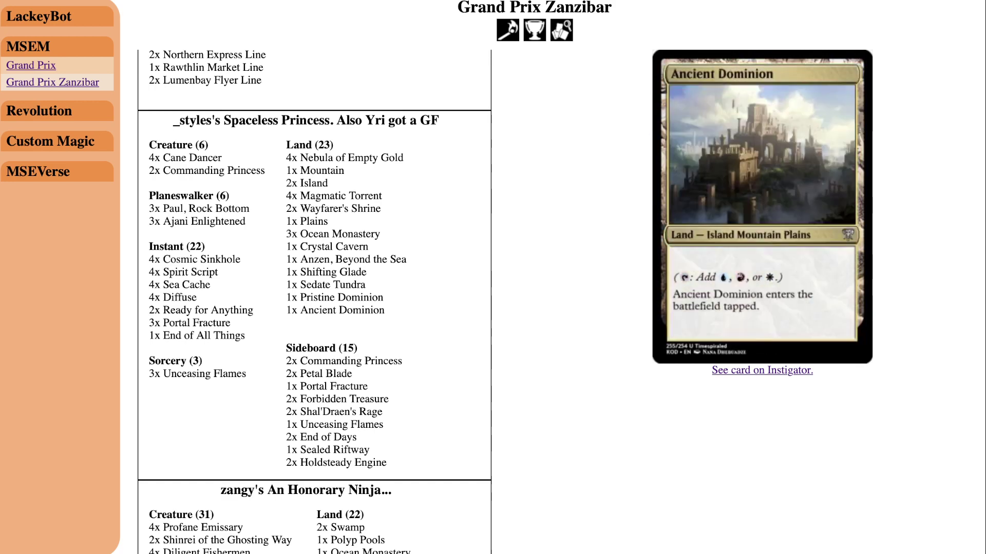
scroll(334, 308, down, 1)
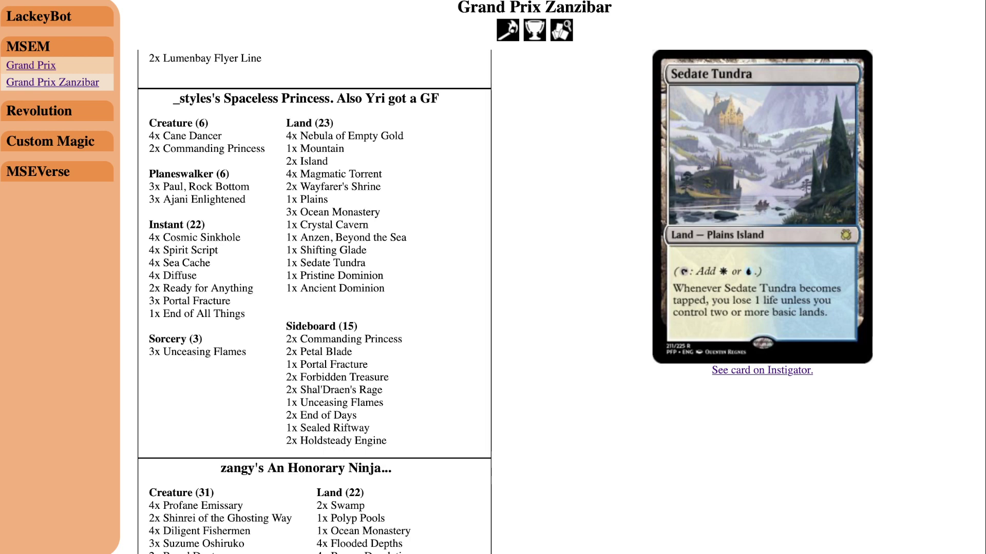
click(508, 30)
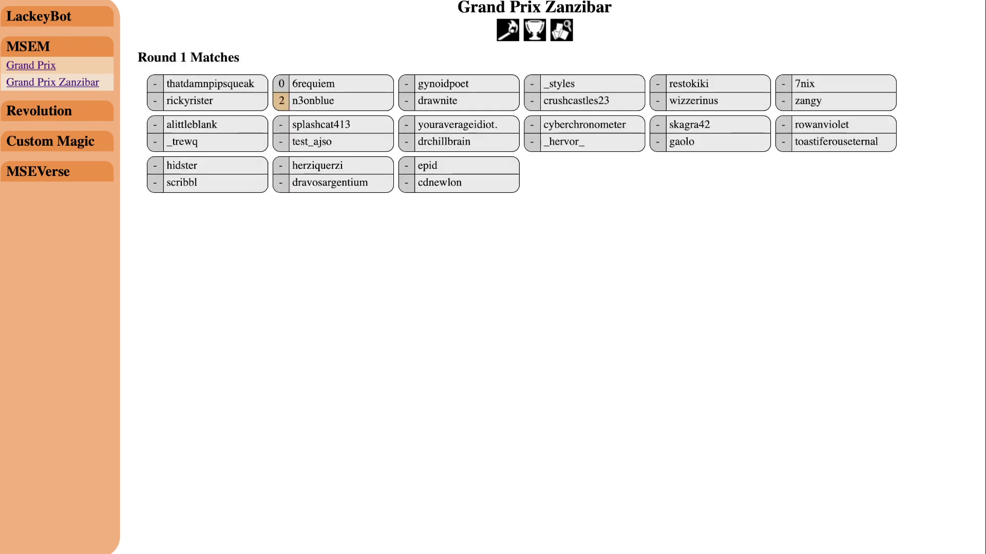
click(444, 125)
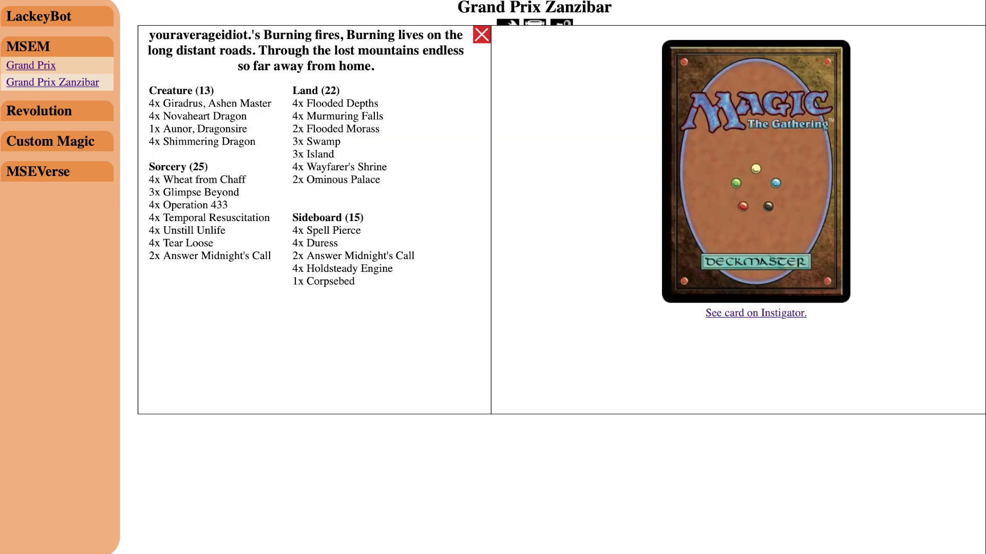
click(482, 35)
click(561, 29)
scroll(314, 302, down, 20)
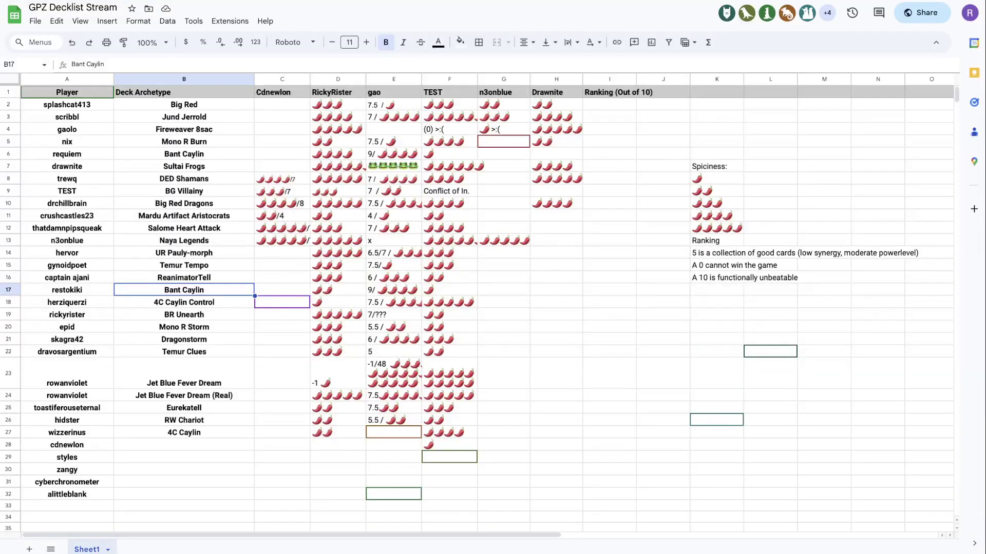
- In the GPZ Decklist Stream spreadsheet, copy the Bant Caylin archetype and ratings from B6:H6 into row 28, starting at B28
click(184, 445)
scroll(476, 308, down, 1)
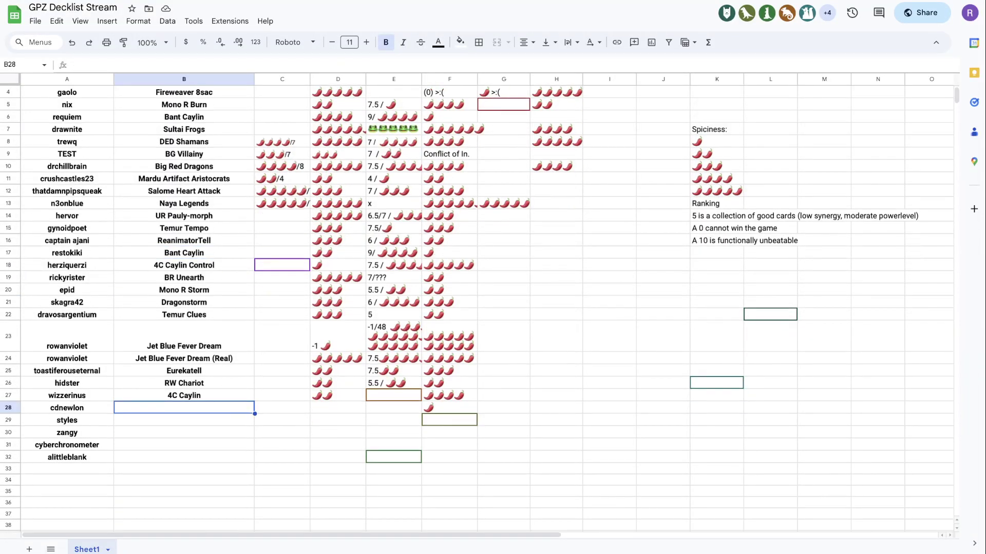
scroll(476, 308, up, 1)
scroll(476, 308, up, 1)
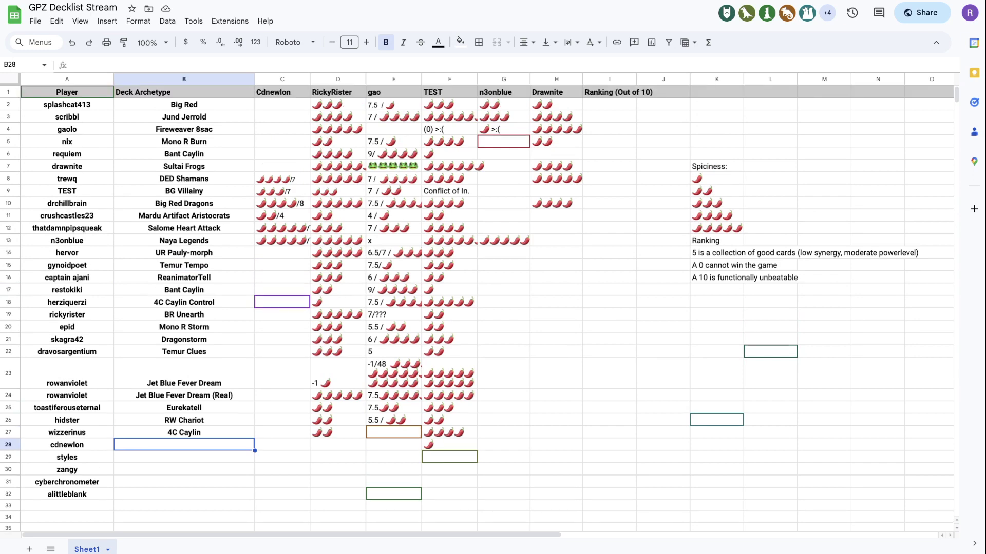
click(184, 154)
drag(184, 154, 556, 154)
key(ctrl+c)
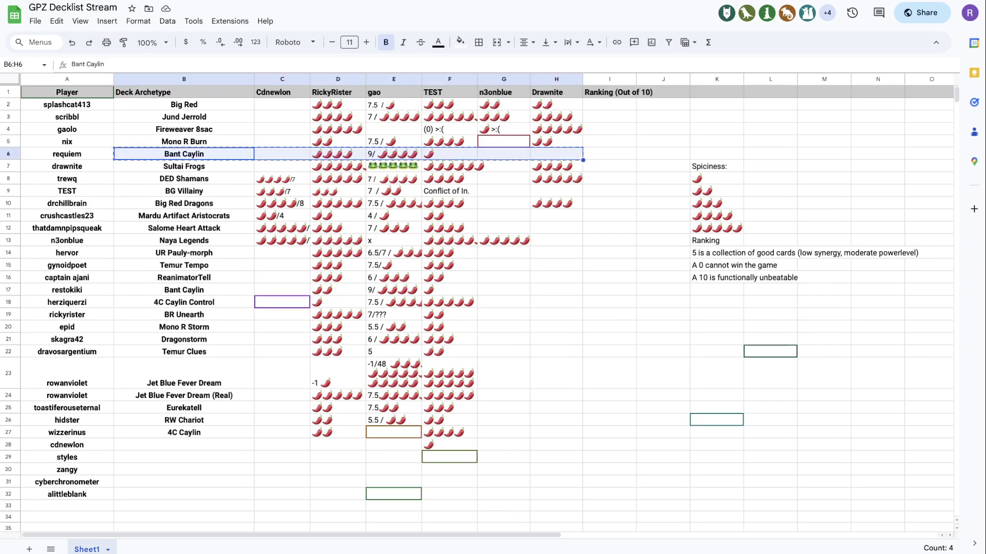
click(184, 445)
key(ctrl+v)
- Enter Princess as the deck archetype in B29
click(184, 458)
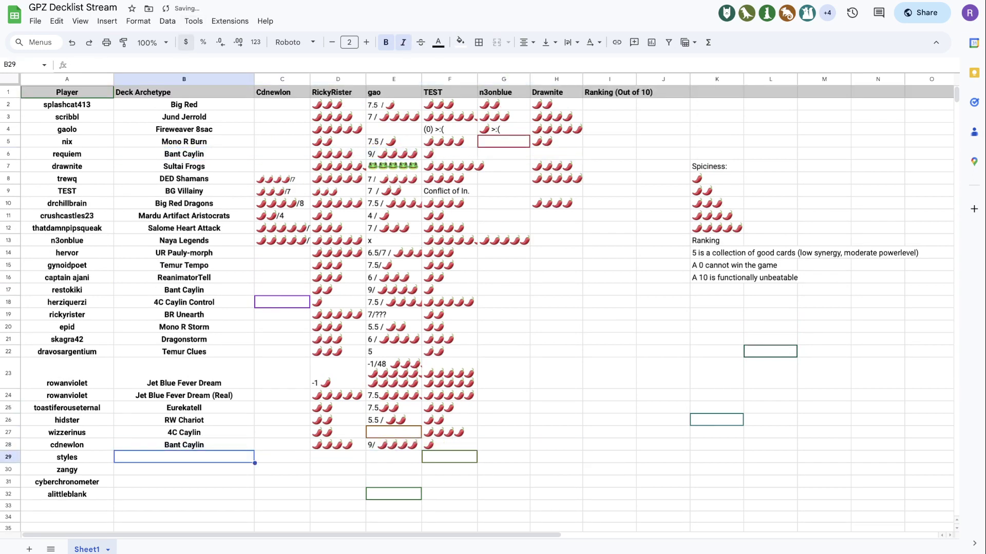
double_click(184, 457)
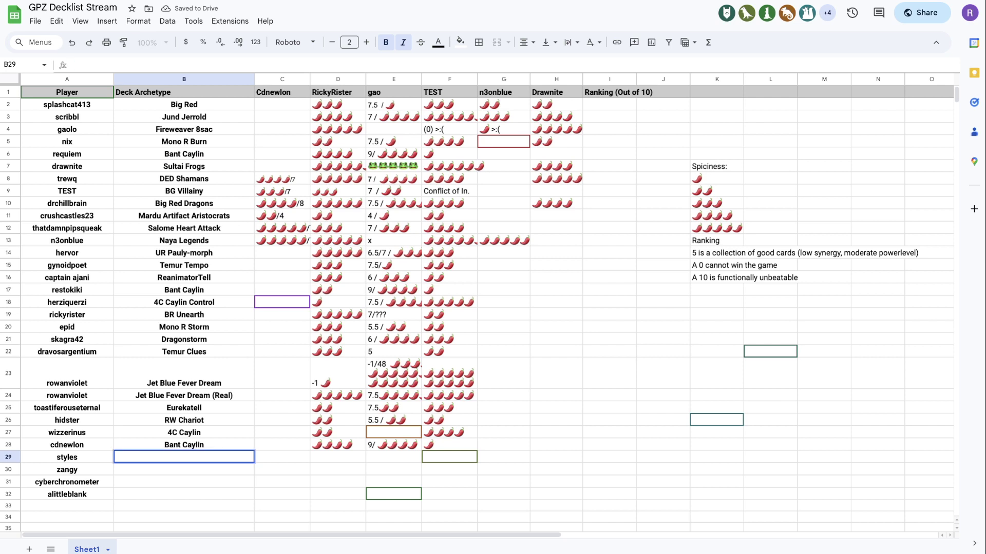
text(Princess)
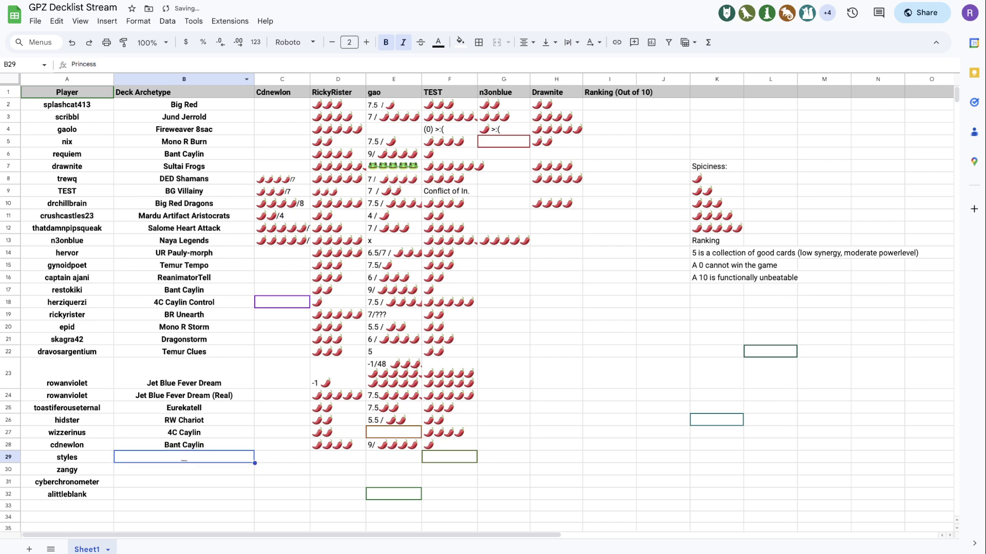
key(Return)
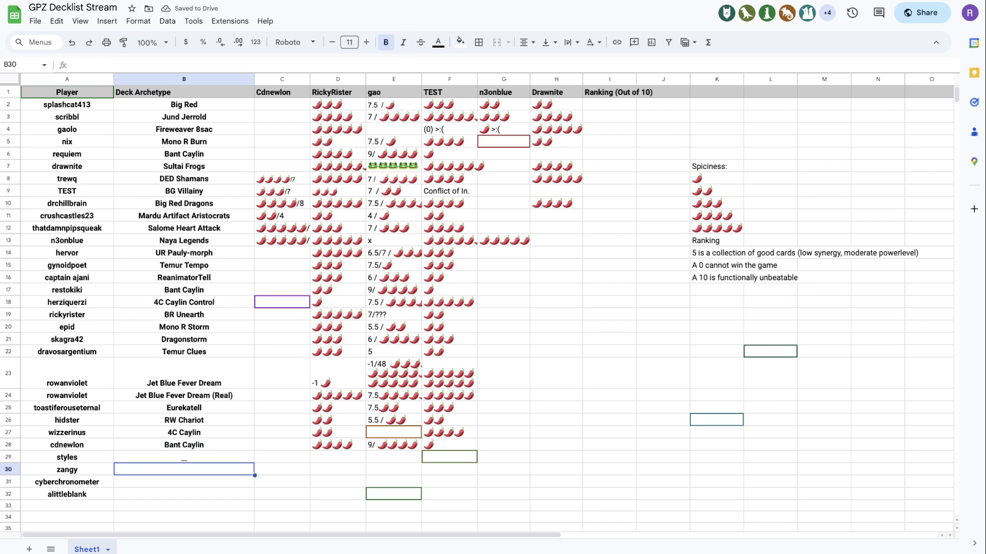
double_click(184, 457)
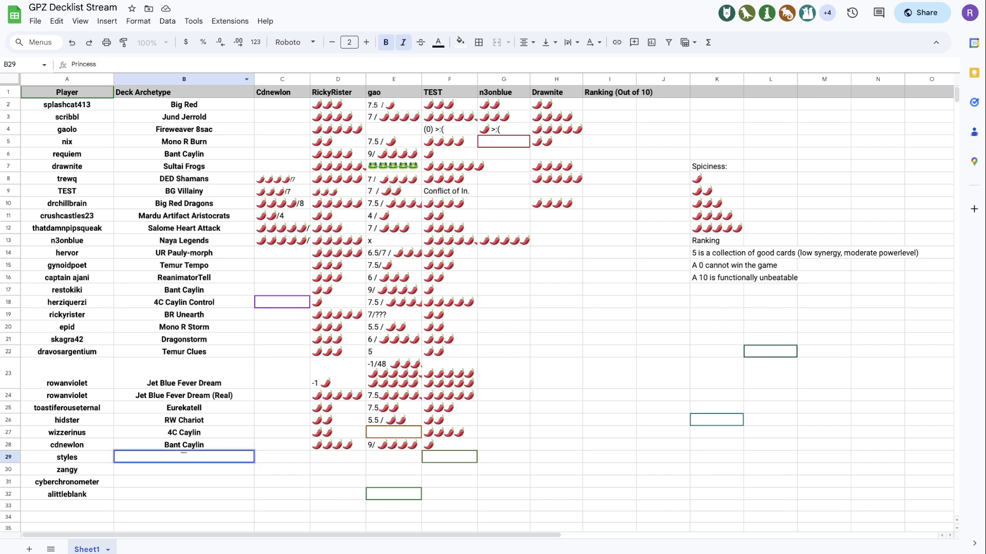
key(Tab)
key(Tab)
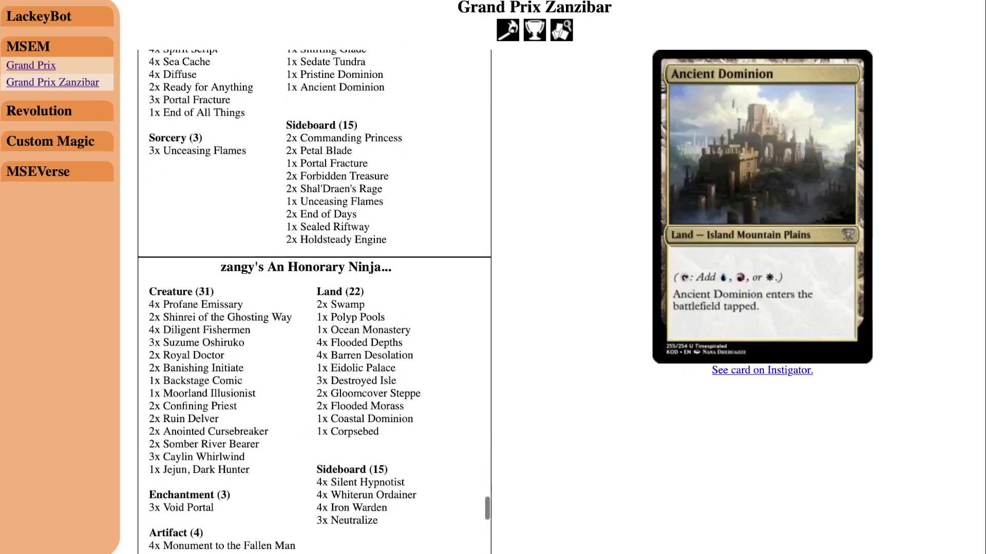
- Review the An Honorary Ninja decklist's cards and copy the four-chili spiciness rating from the legend into D30 of the spreadsheet
scroll(314, 308, down, 2)
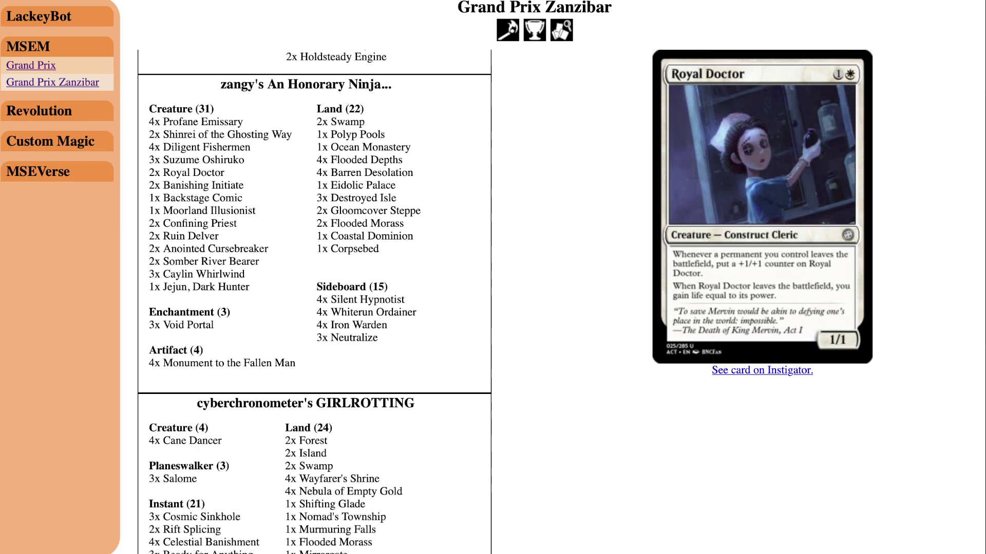
mouse_move(357, 134)
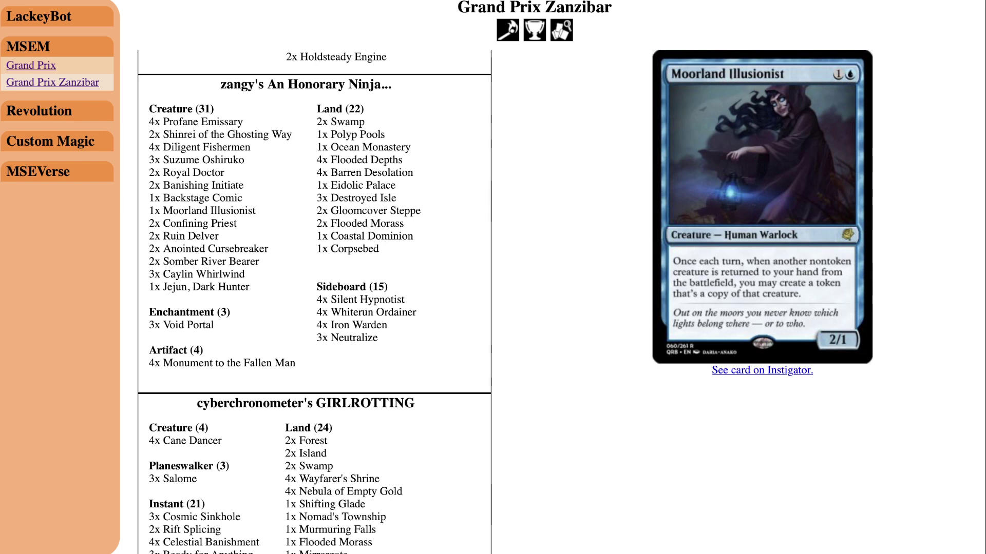
key(ctrl+Tab)
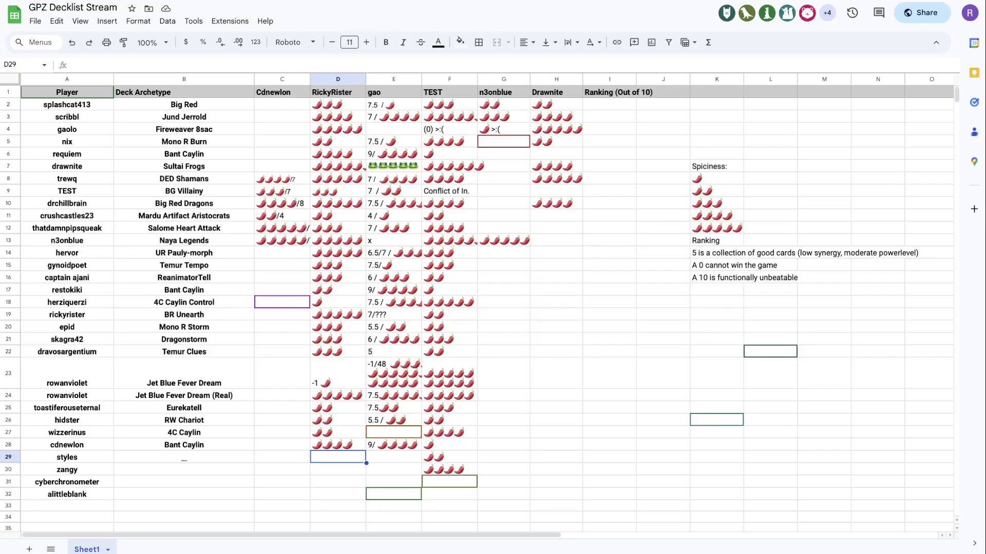
click(716, 203)
click(716, 216)
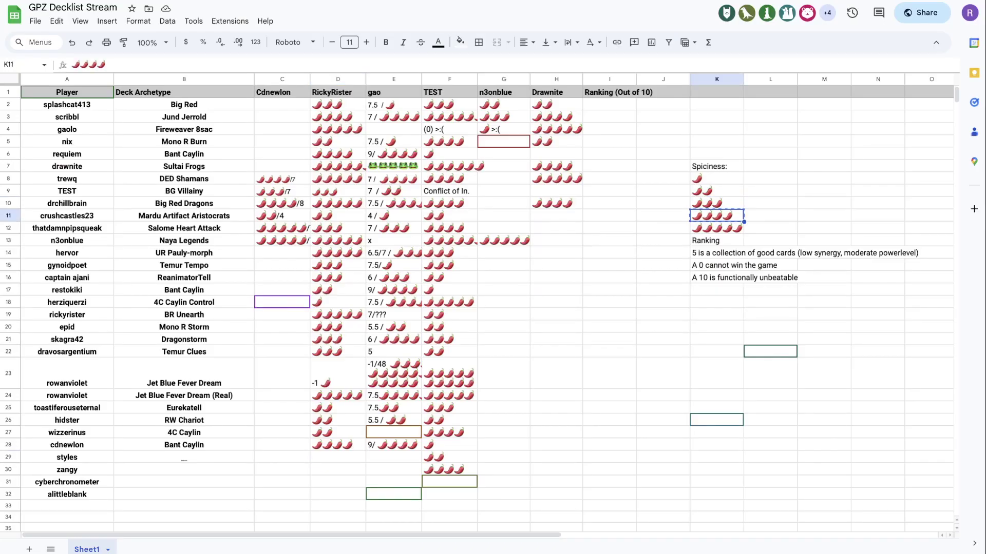
key(ctrl+c)
click(337, 470)
key(ctrl+v)
- Enter Ninjas as the deck archetype in B30
click(184, 469)
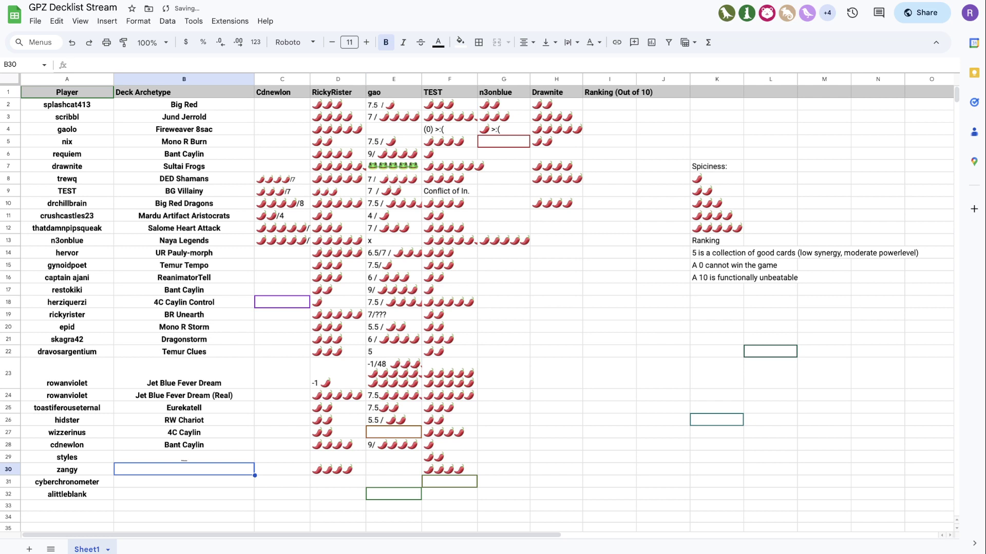
text(Ninjas)
key(Return)
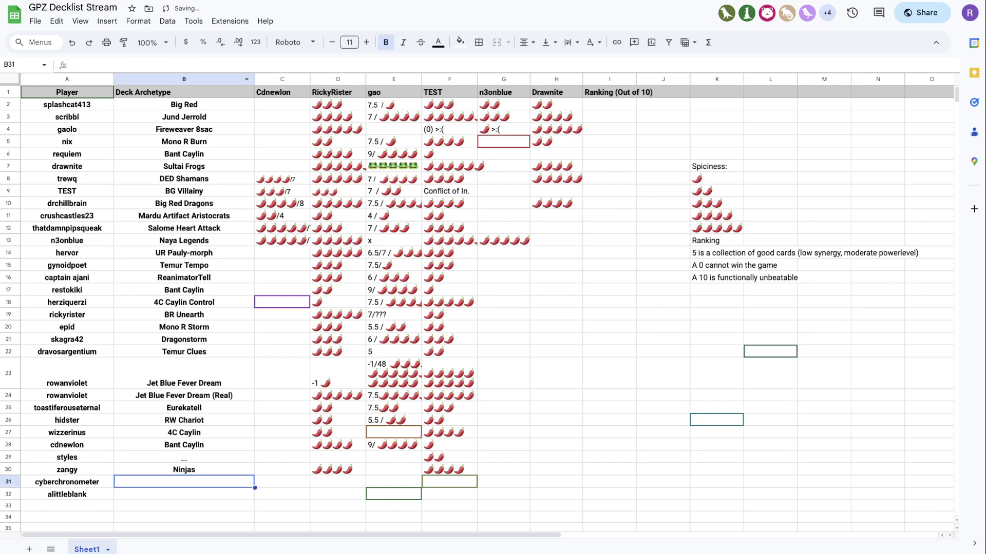
- Re-enter Princess in B29 and try to enlarge its font size from within the cell
click(184, 456)
key(Delete)
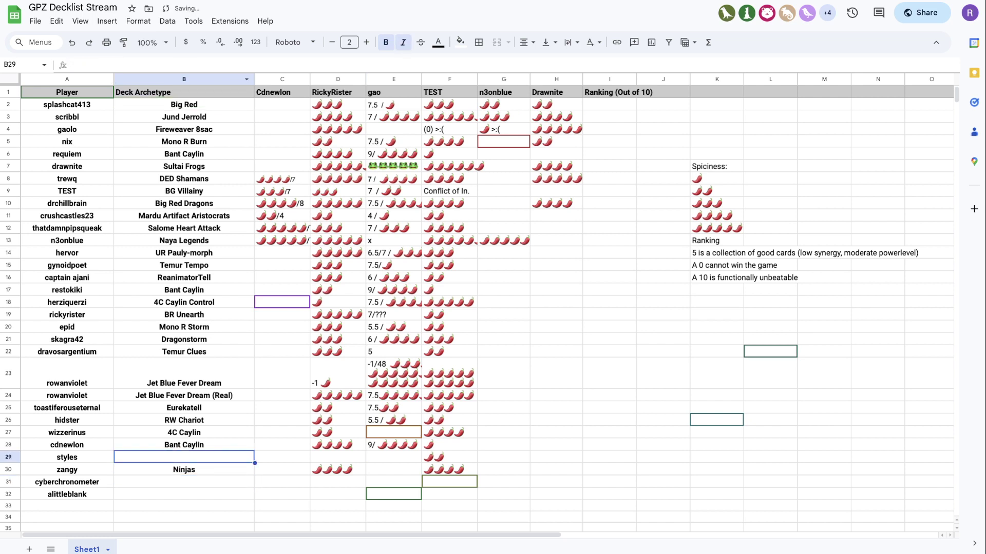
text(Princess)
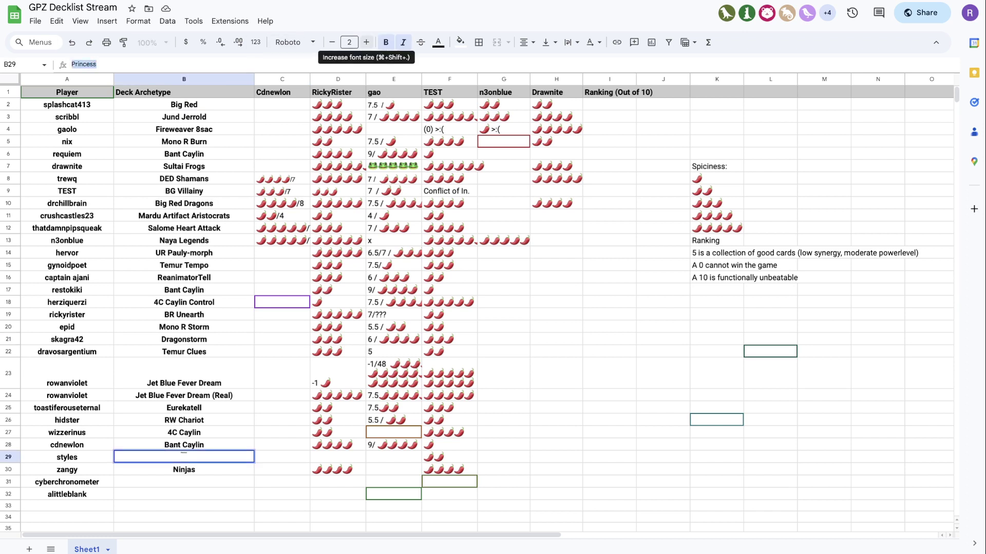
click(366, 42)
click(366, 42)
triple_click(366, 42)
triple_click(366, 42)
triple_click(366, 42)
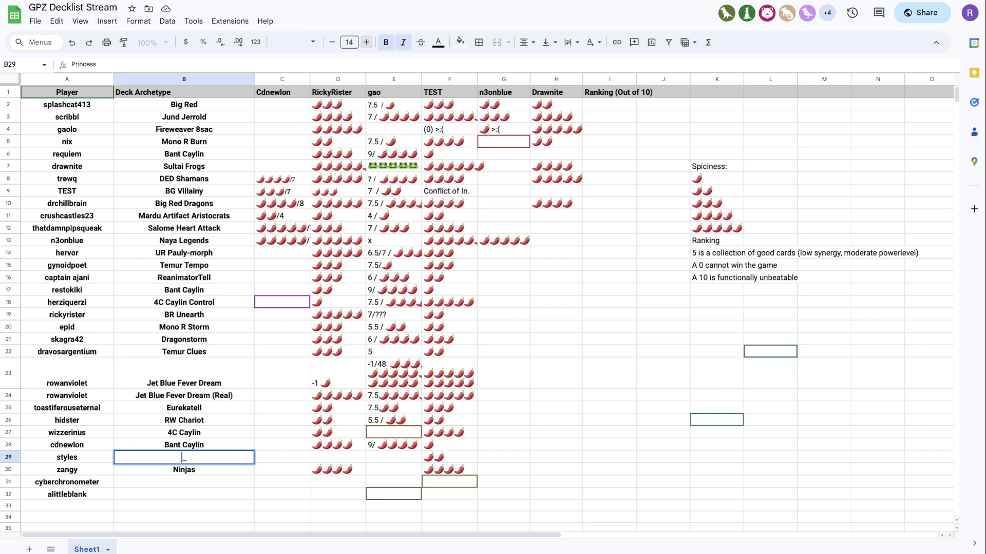
double_click(366, 42)
key(ctrl+a)
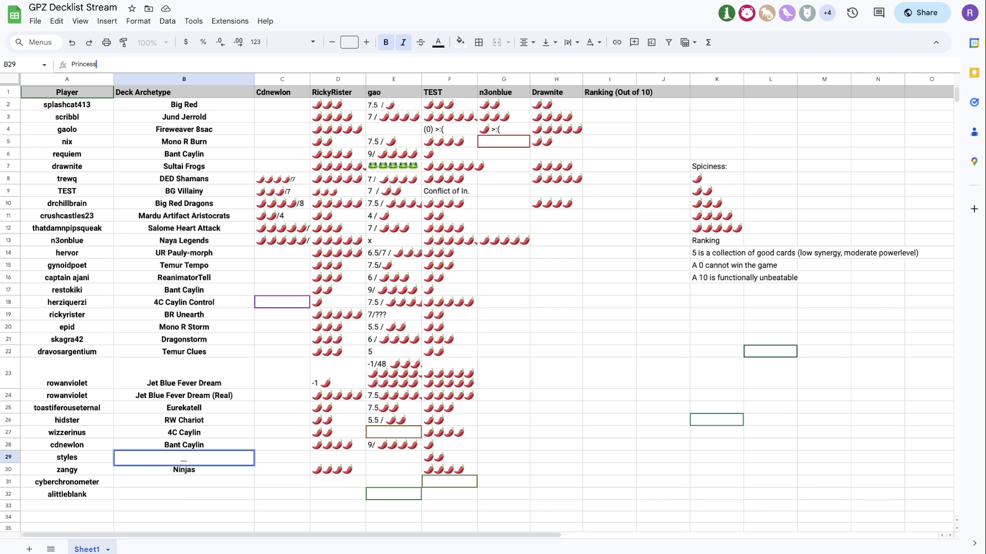
- Clear the Princess text from B29 and glance back at the An Honorary Ninja decklist
drag(97, 64, 71, 64)
key(BackSpace)
click(184, 445)
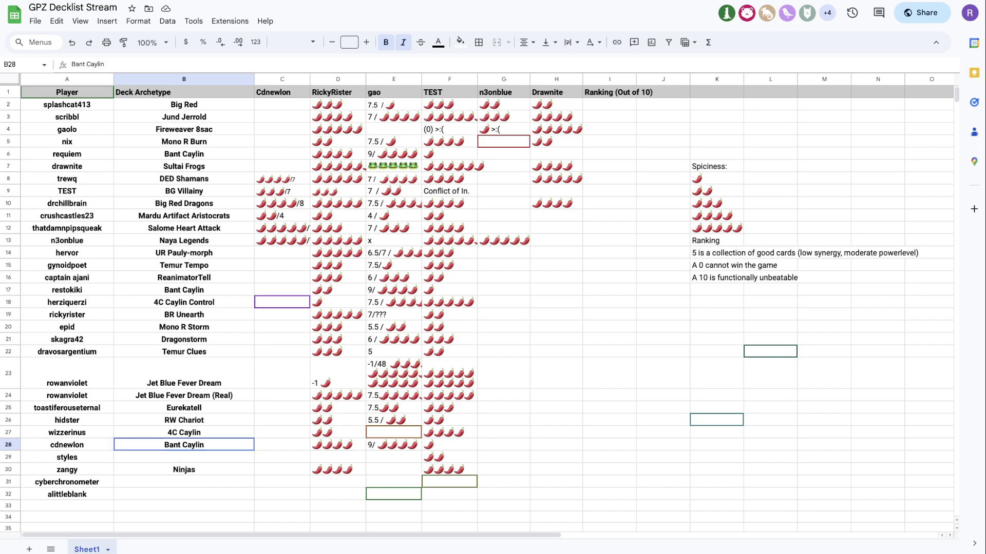
key(ctrl+Tab)
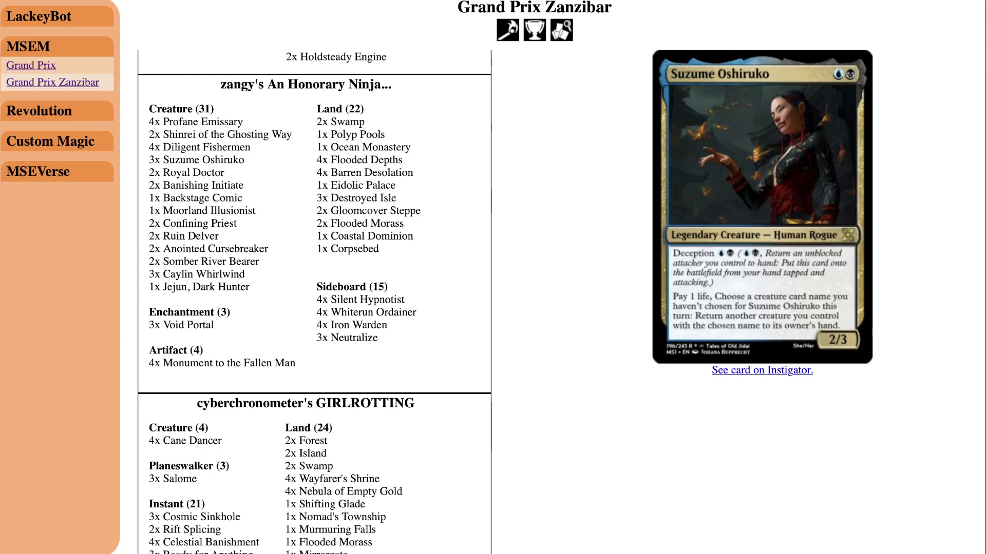
key(ctrl+Tab)
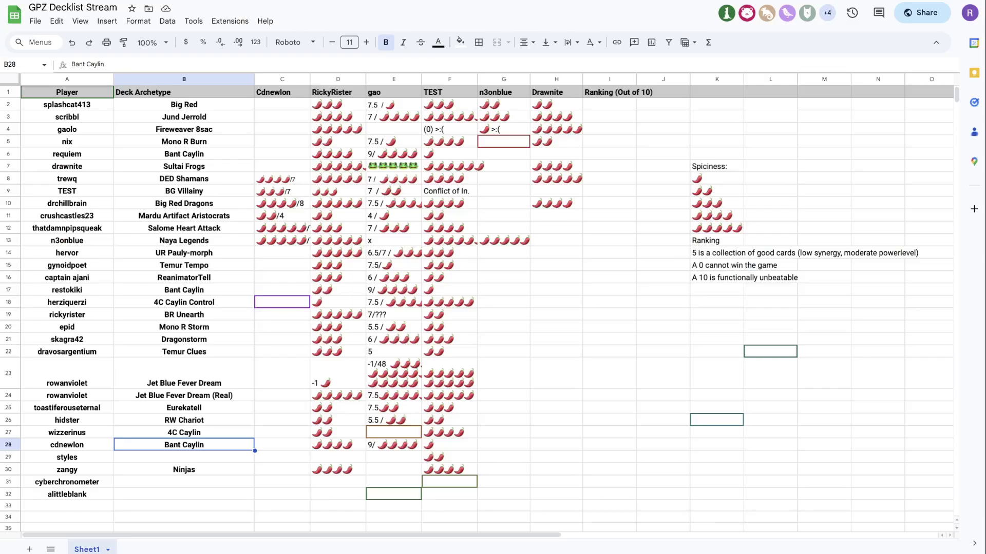
- Copy the Ninjas cell with its formatting into B29 and replace its text with Princess, prefixed by Space
click(184, 469)
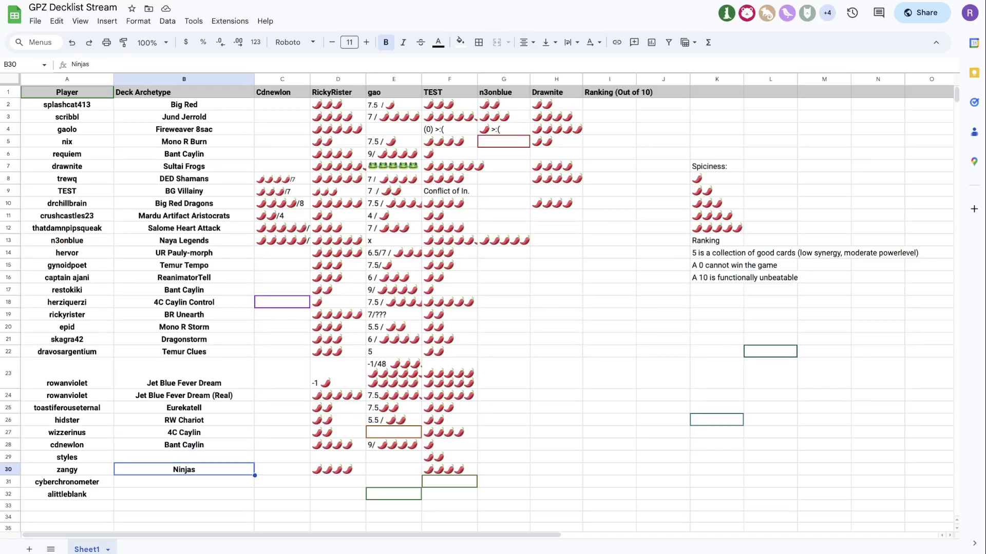
key(Up)
text(P)
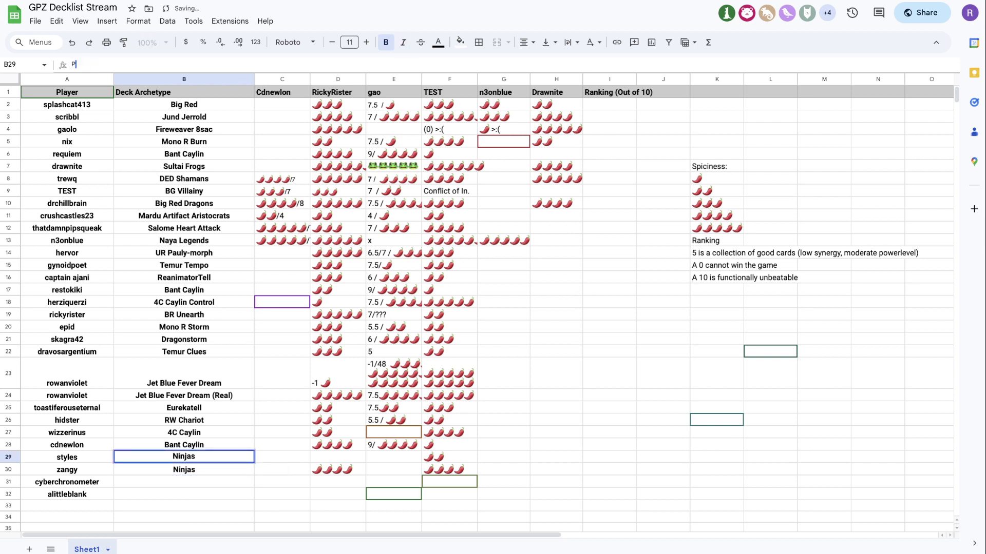
text(rincessCos)
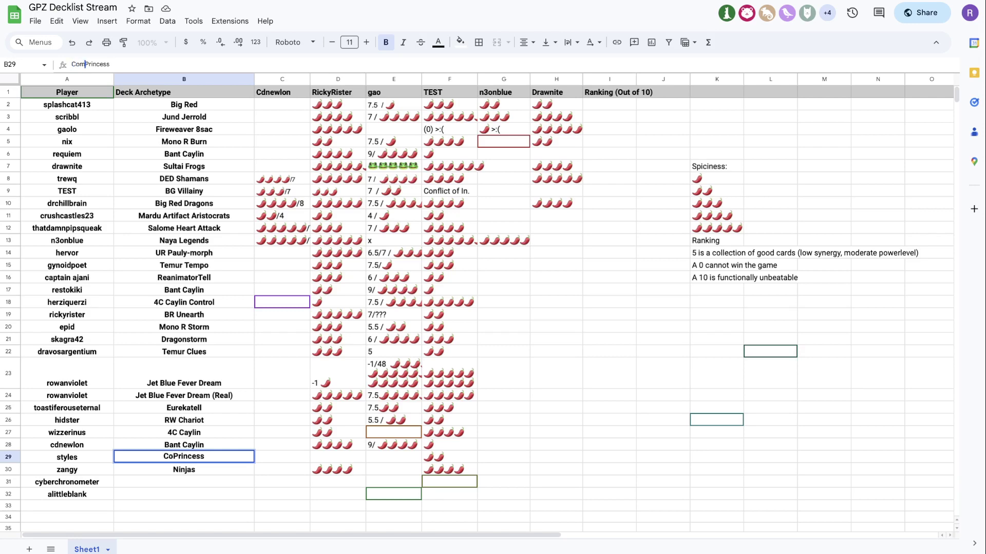
key(BackSpace)
key(BackSpace)
key(BackSpace)
text(Space)
key(Return)
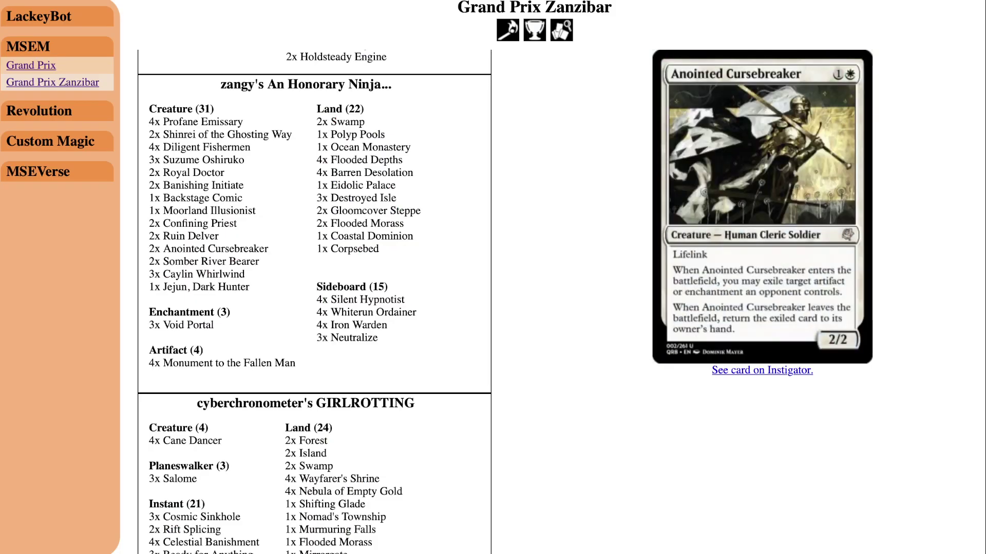
- Examine the Caylin Whirlwind card and the GIRLROTTING decklist, including Salome, Reconsider and Stand Unassailable
mouse_move(204, 275)
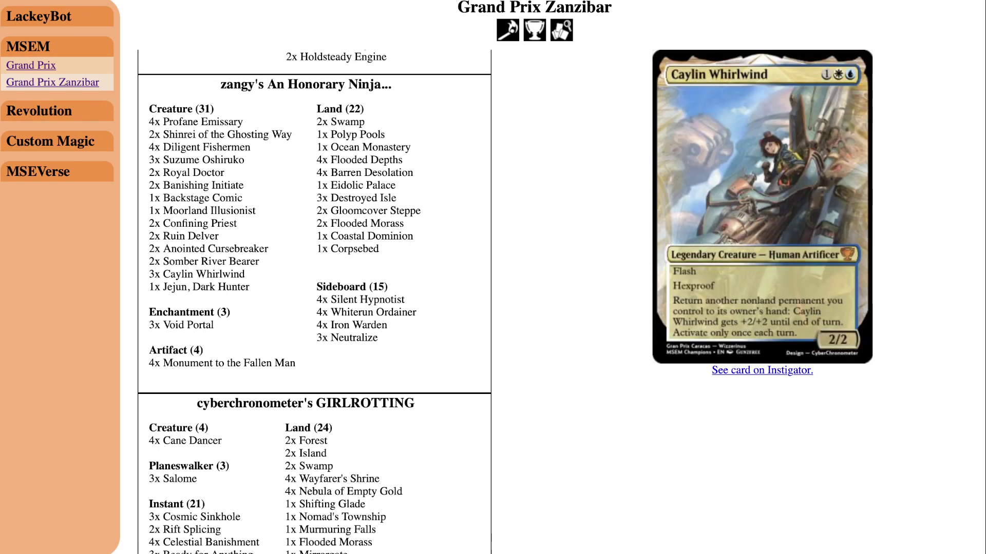
scroll(314, 301, down, 5)
scroll(314, 301, down, 1)
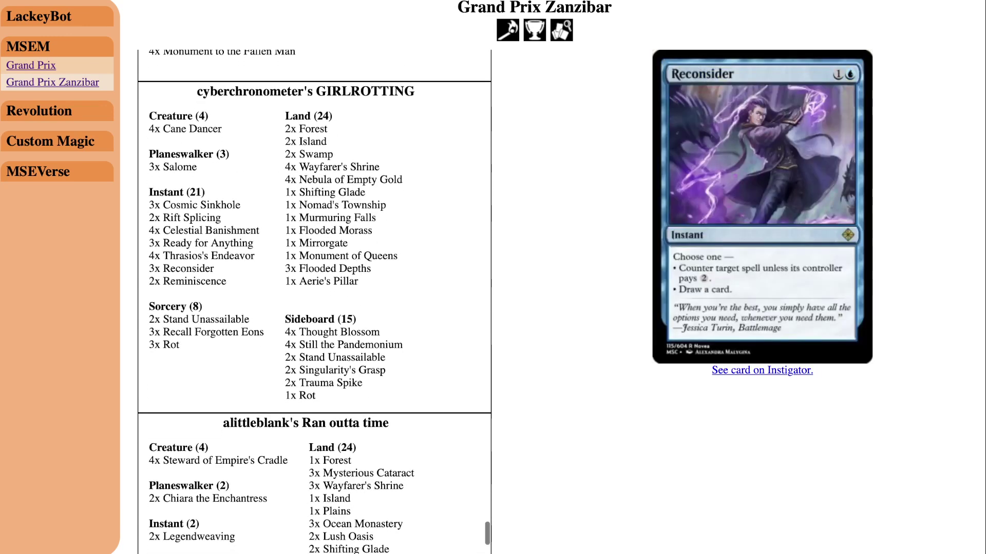
mouse_move(192, 128)
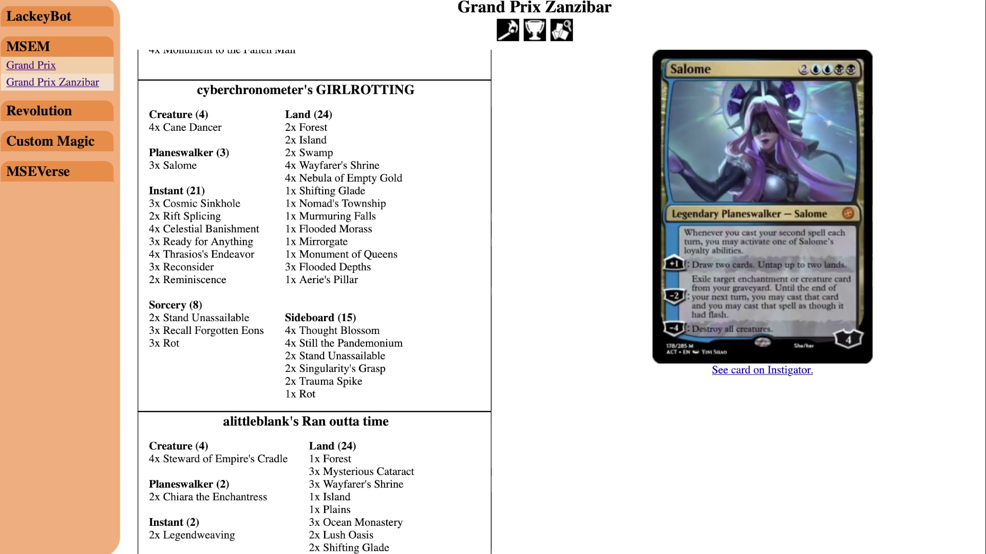
mouse_move(204, 229)
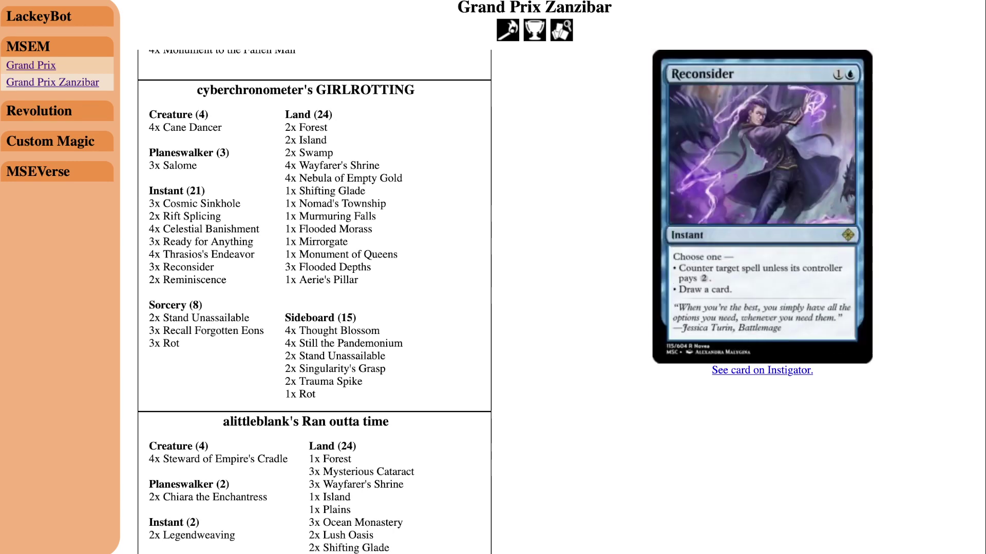
mouse_move(206, 318)
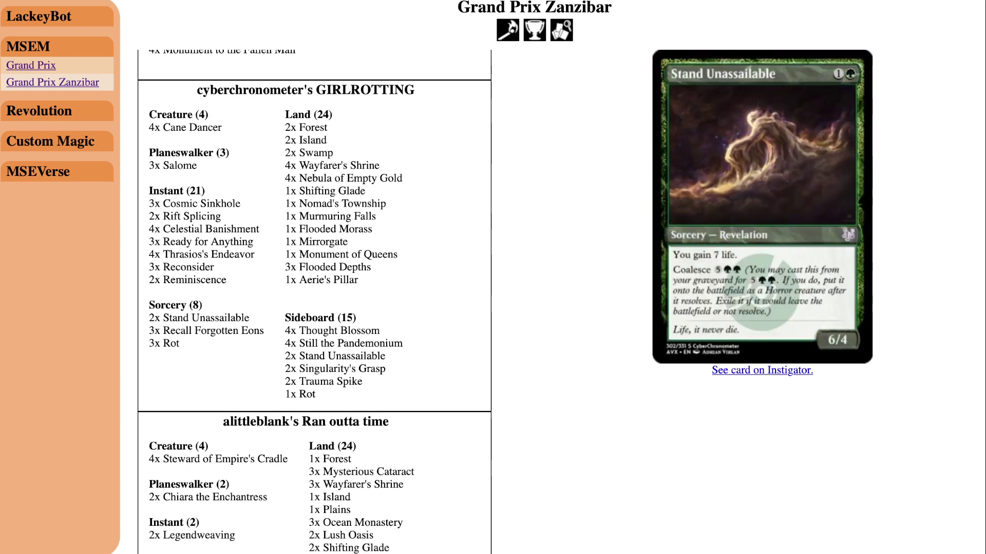